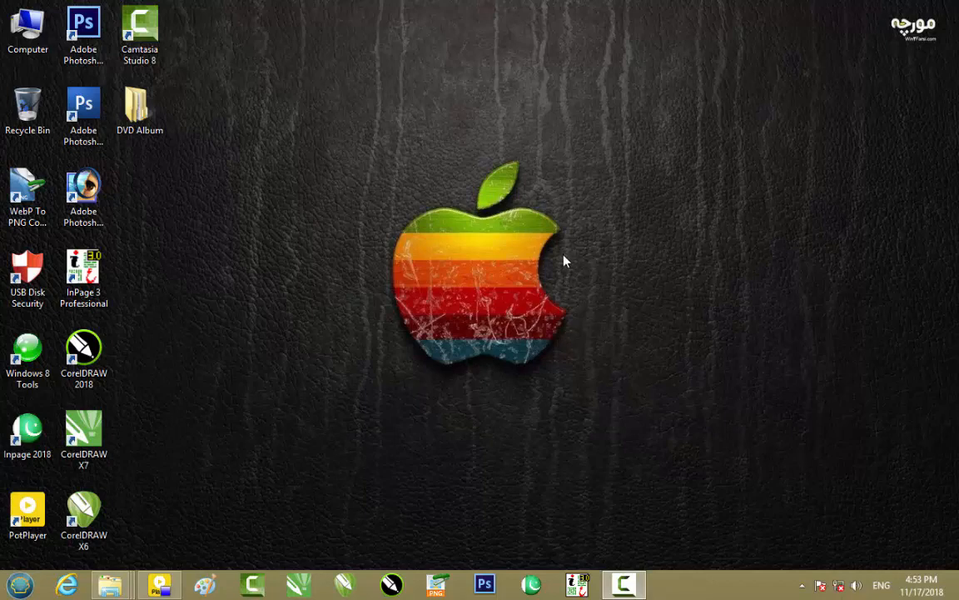
pyautogui.rightClick(533, 254)
pyautogui.click(571, 296)
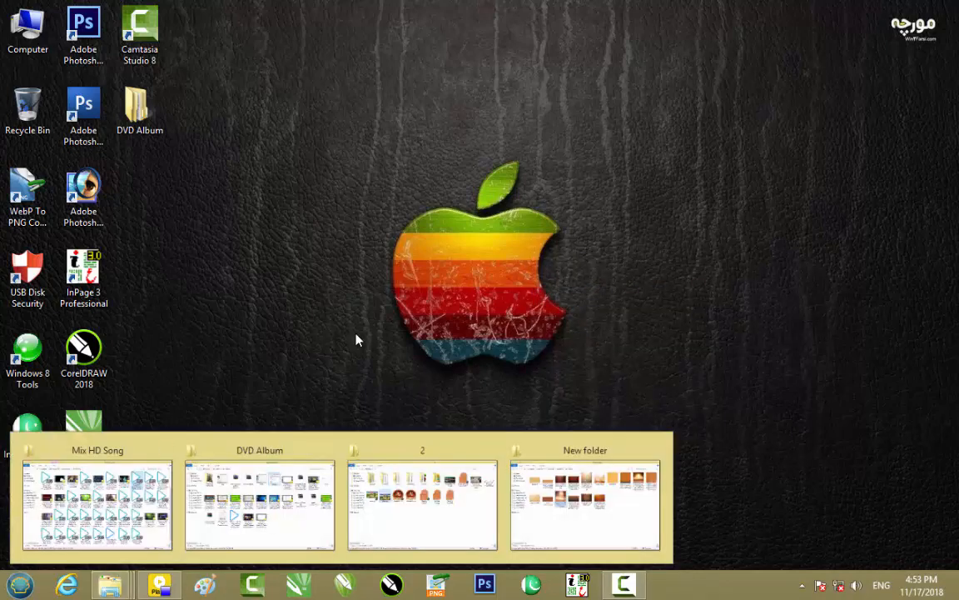
pyautogui.rightClick(355, 339)
pyautogui.click(416, 376)
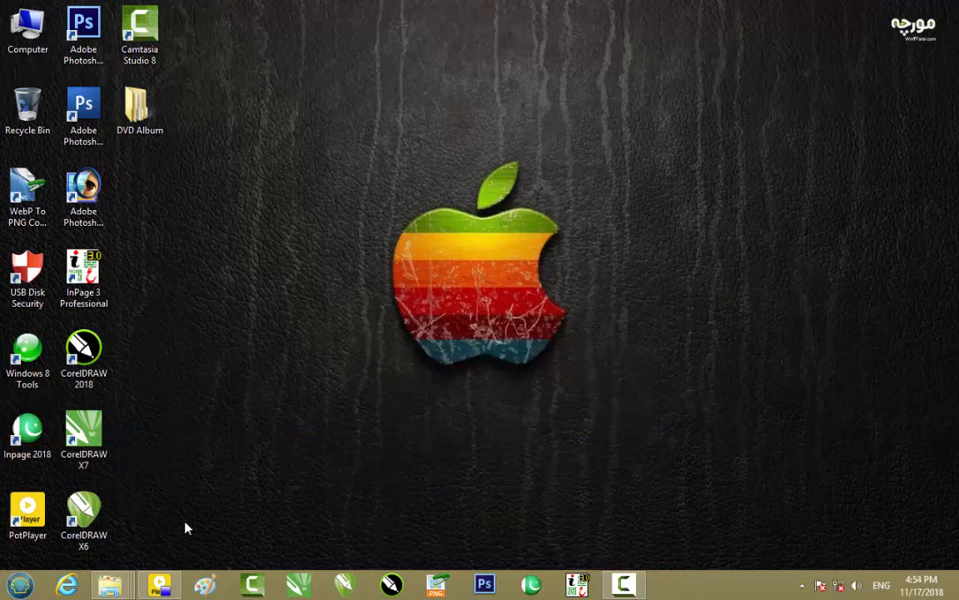
# Browse Local Disk (I:) in the file browser and open the simple baground folder inside Wallpaper.
pyautogui.moveTo(110, 586)
pyautogui.moveTo(408, 502)
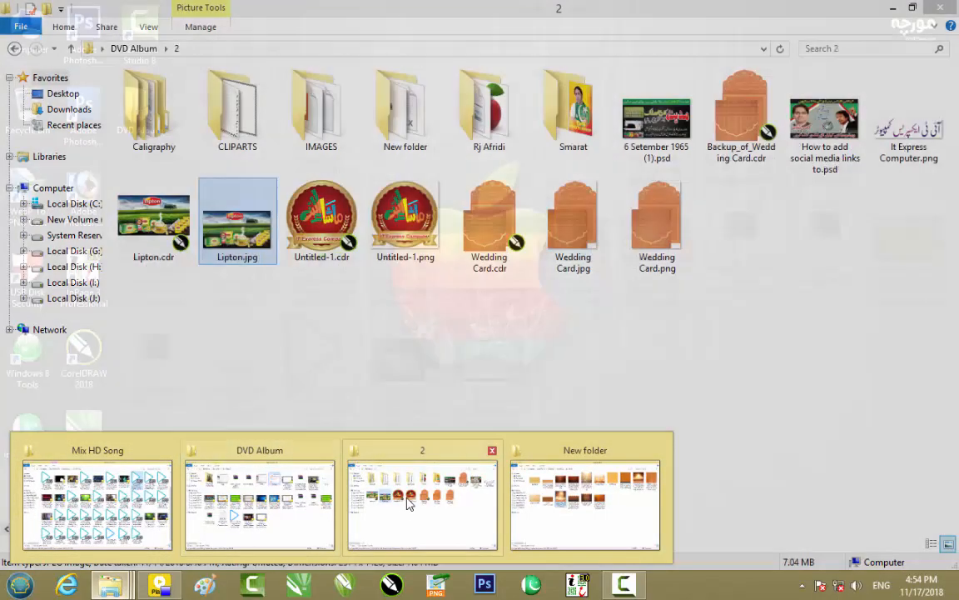
pyautogui.click(439, 510)
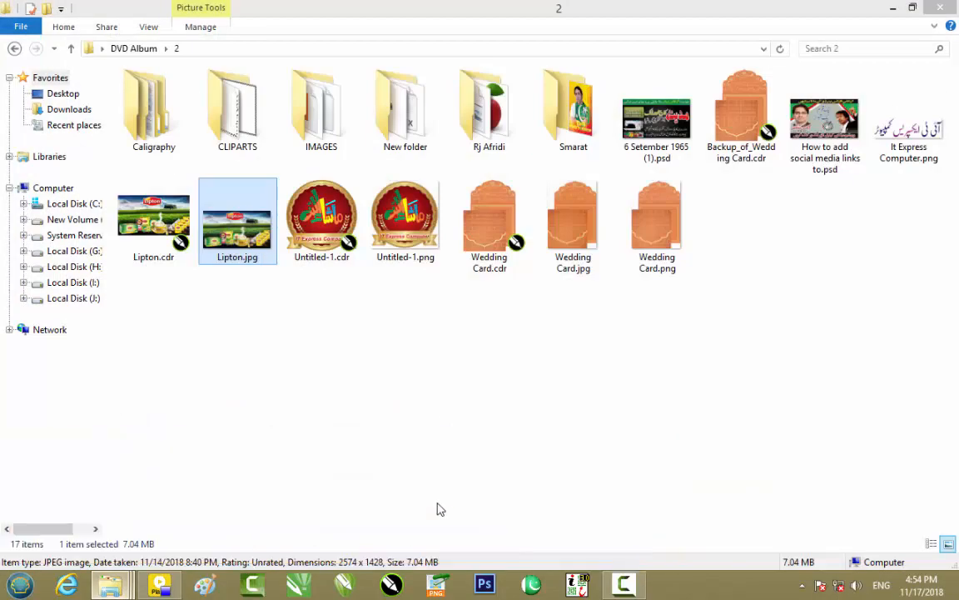
pyautogui.click(97, 267)
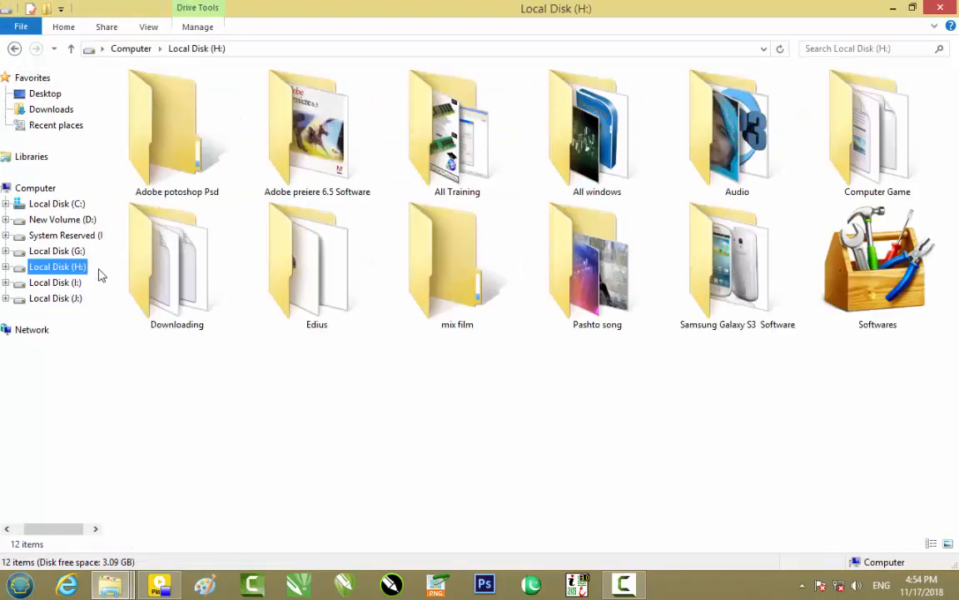
pyautogui.click(73, 283)
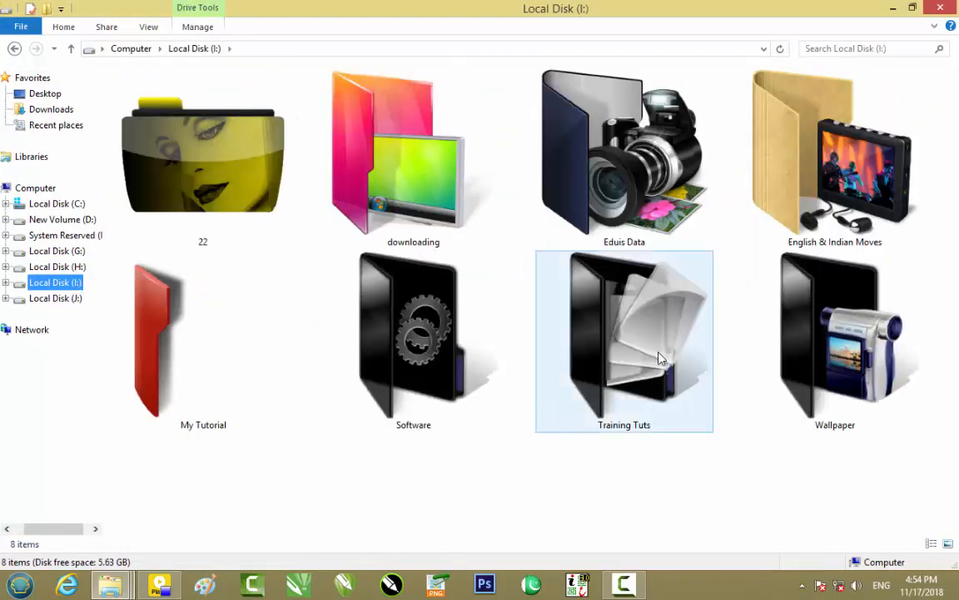
pyautogui.doubleClick(592, 316)
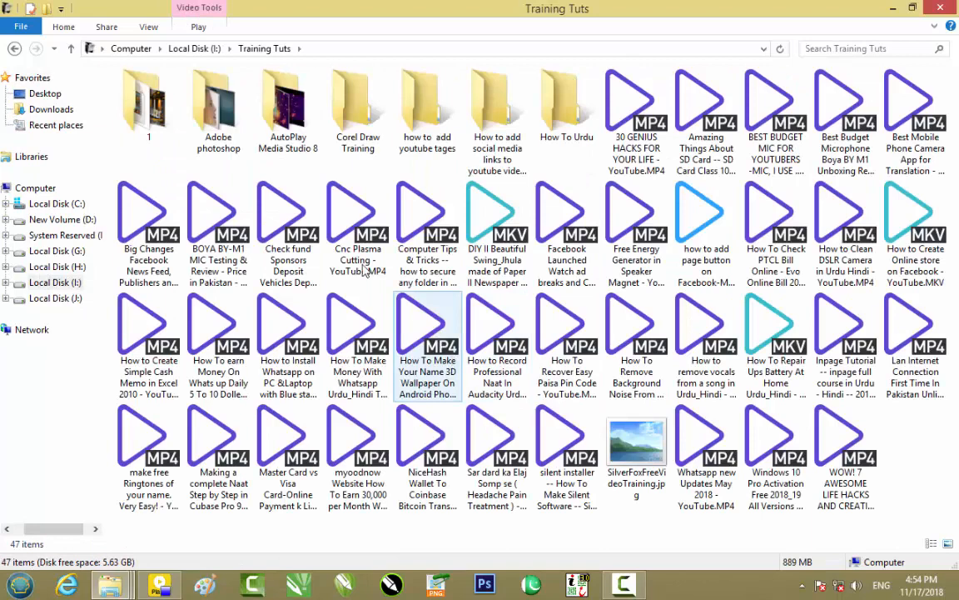
pyautogui.click(15, 49)
pyautogui.click(818, 363)
pyautogui.doubleClick(818, 363)
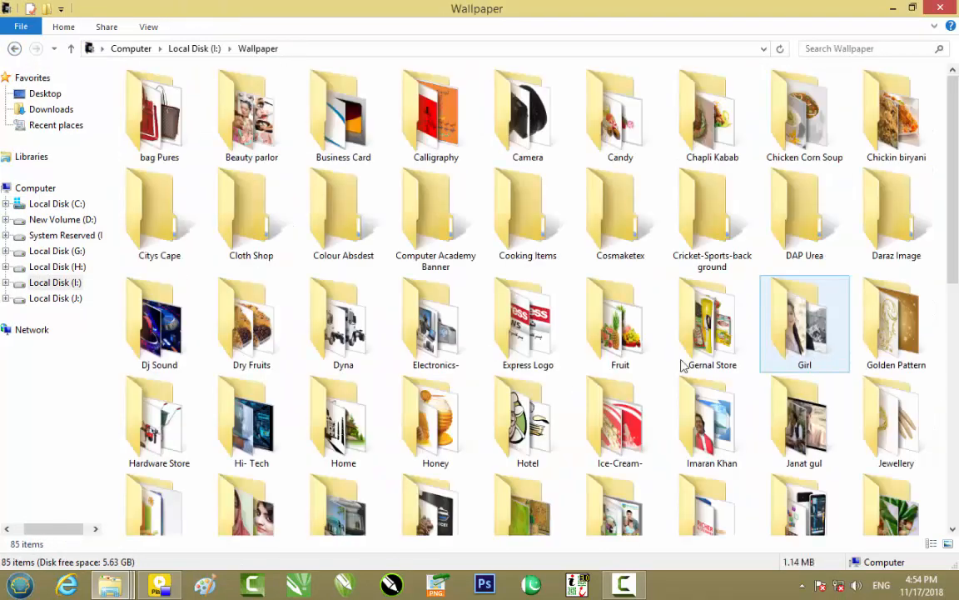
pyautogui.scroll(-3, 681, 364)
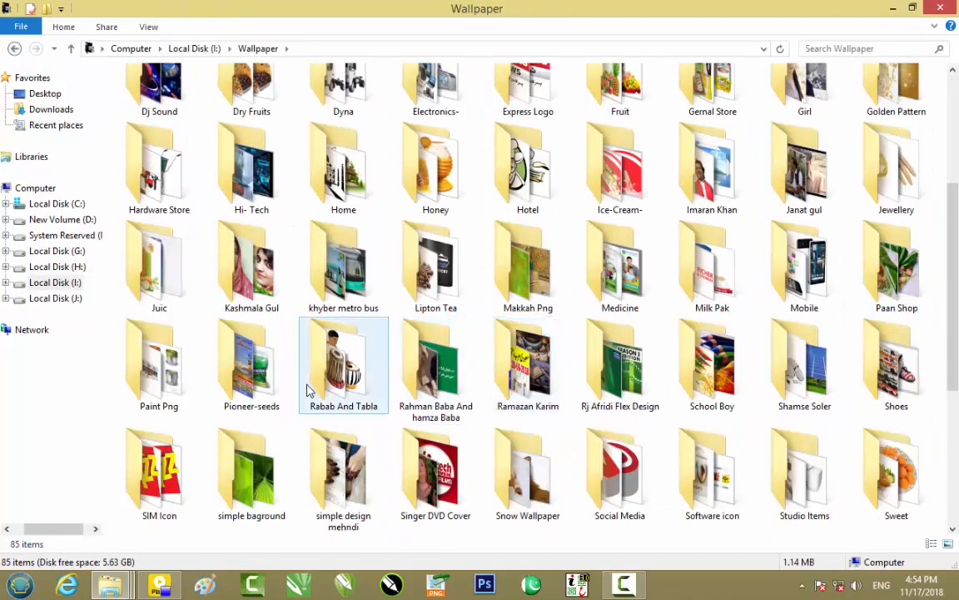
pyautogui.doubleClick(251, 471)
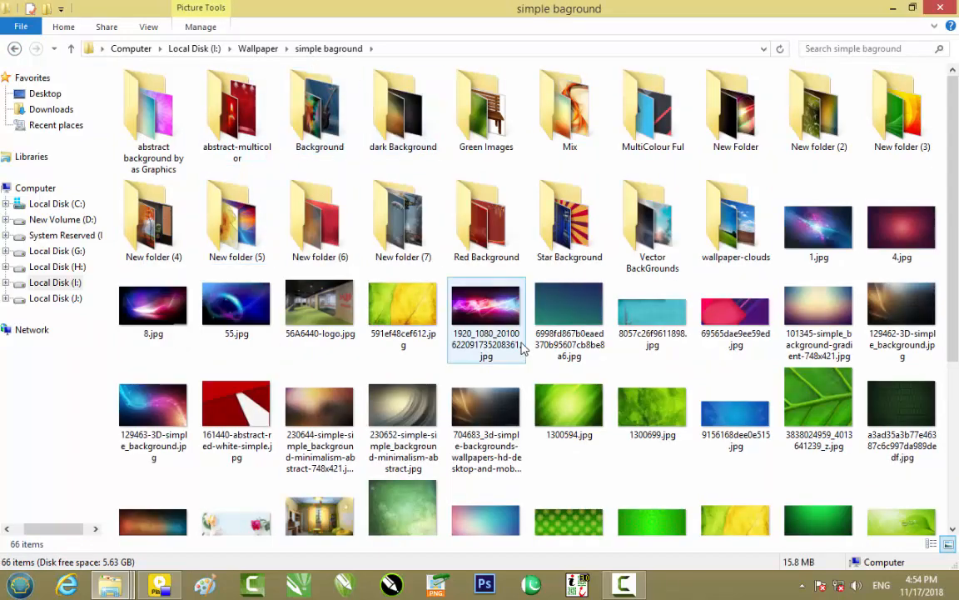
# Look through the folders and images in simple baground for a suitable background, and minimize the window.
pyautogui.scroll(-3, 491, 333)
pyautogui.scroll(3, 508, 341)
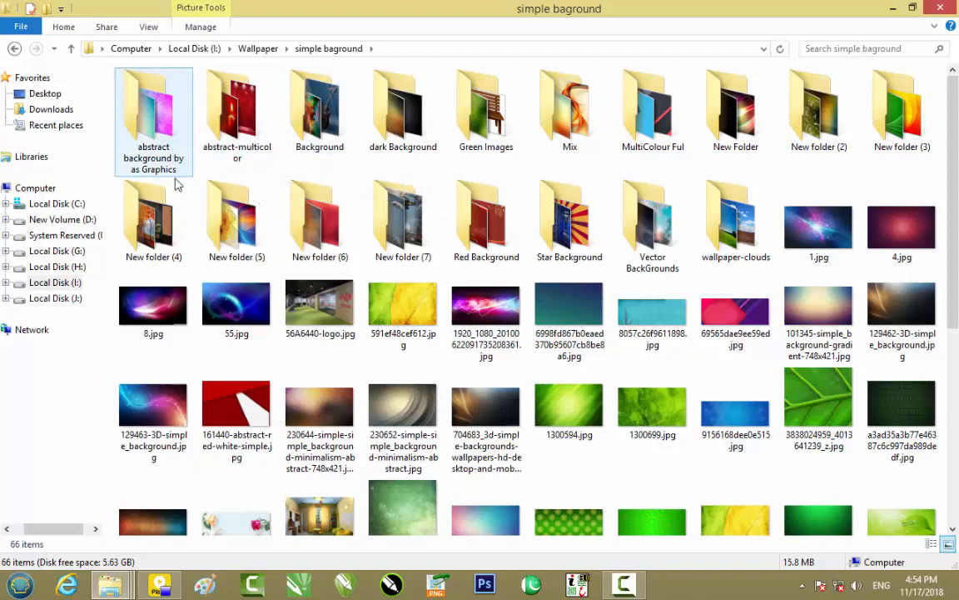
pyautogui.scroll(-3, 376, 286)
pyautogui.scroll(-2, 377, 286)
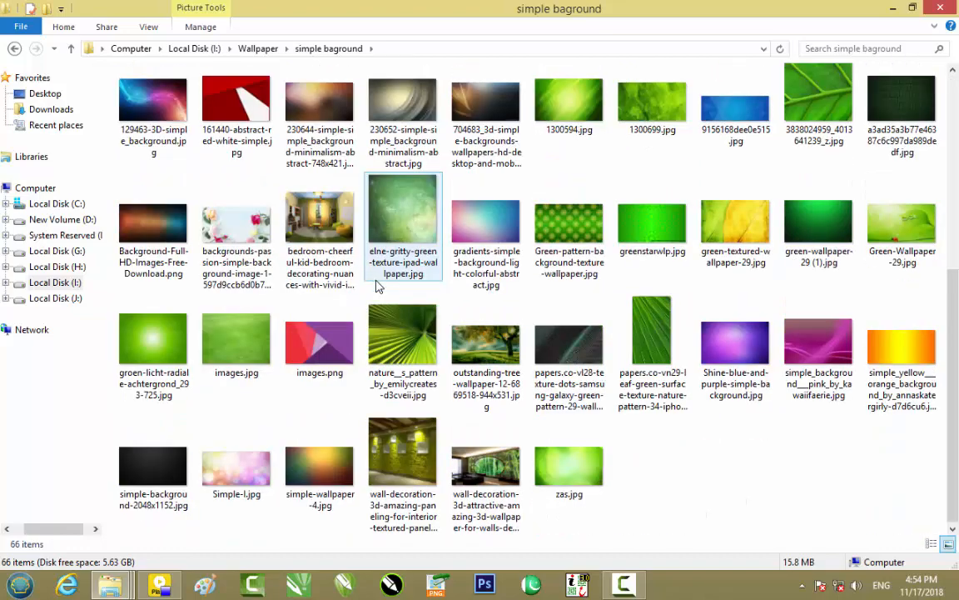
pyautogui.scroll(5, 376, 286)
pyautogui.scroll(-5, 376, 286)
pyautogui.scroll(5, 498, 282)
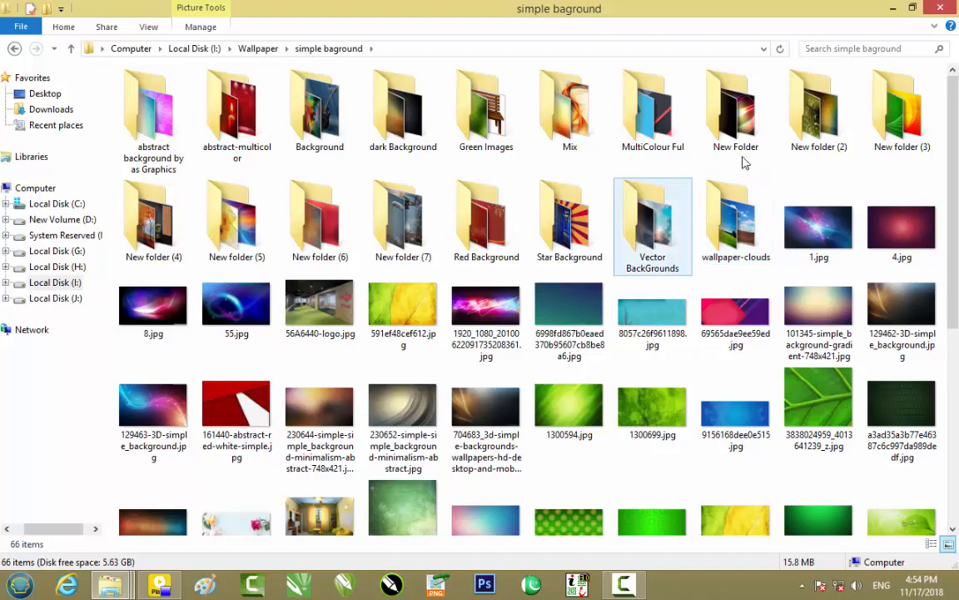
pyautogui.click(893, 9)
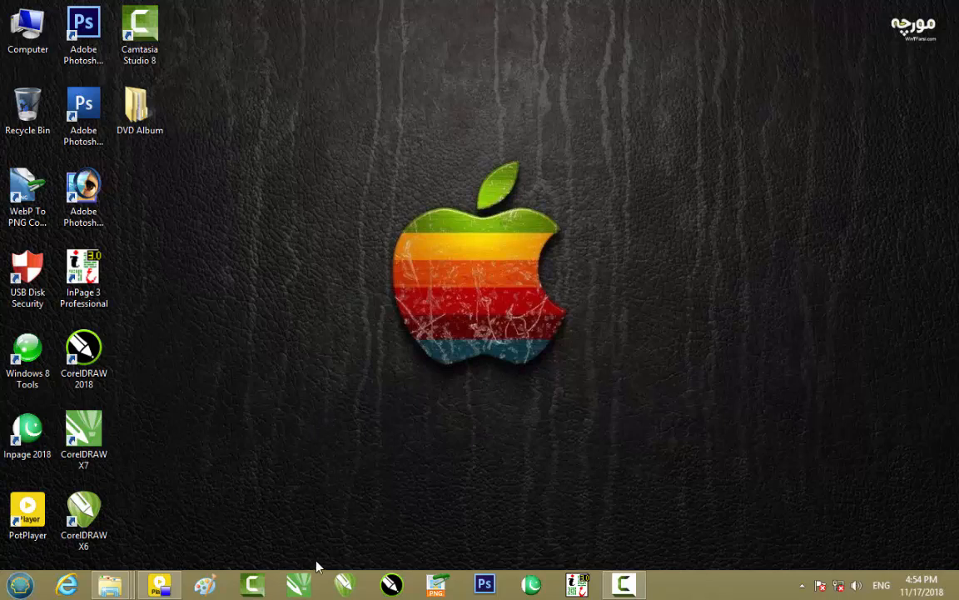
# Launch CorelDRAW X7, create a new document with the offered settings, and minimize the window.
pyautogui.click(300, 584)
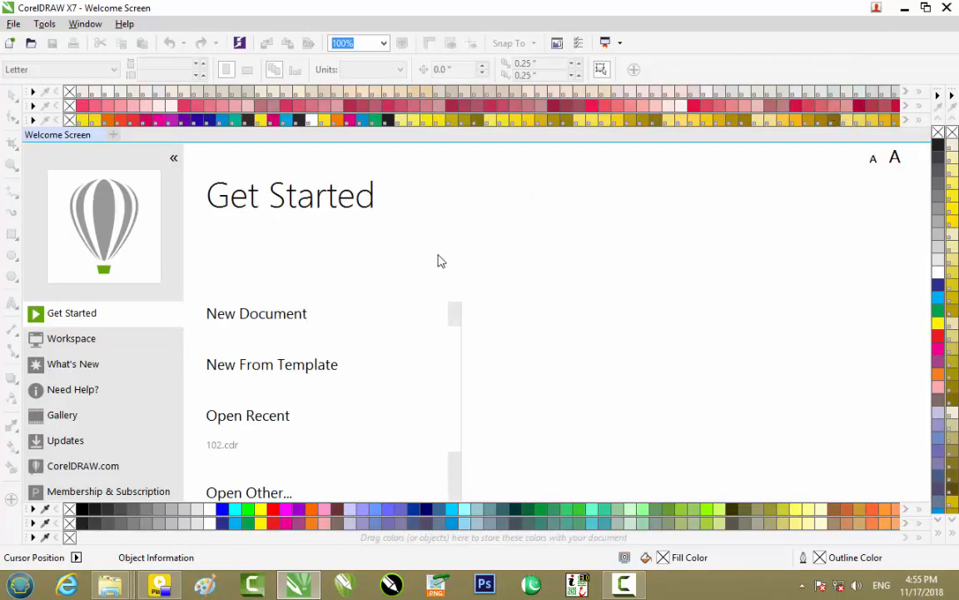
pyautogui.click(293, 321)
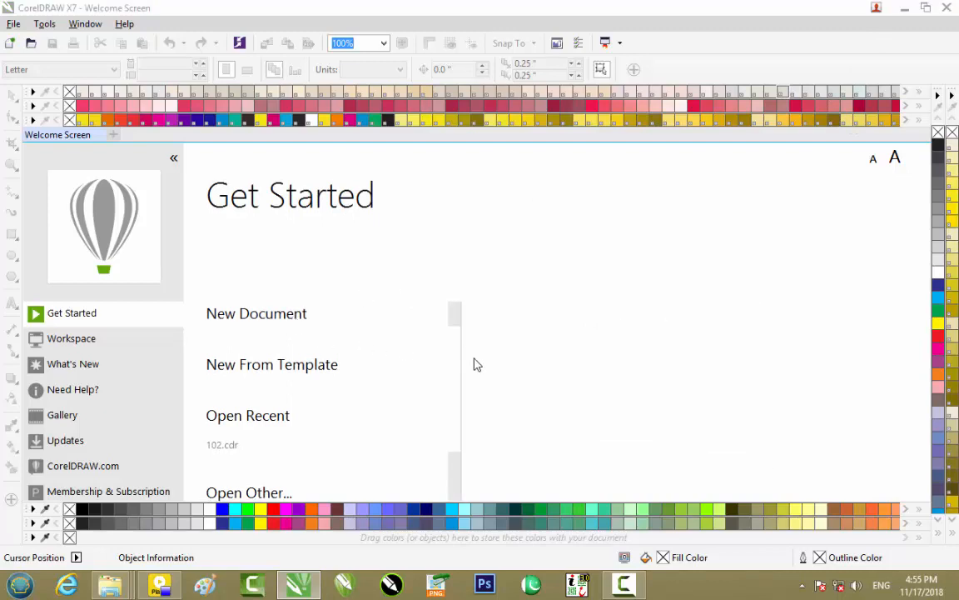
pyautogui.click(472, 444)
pyautogui.click(905, 8)
# Open Lipton.jpg from folder 2 inside the desktop's DVD Album folder.
pyautogui.doubleClick(138, 106)
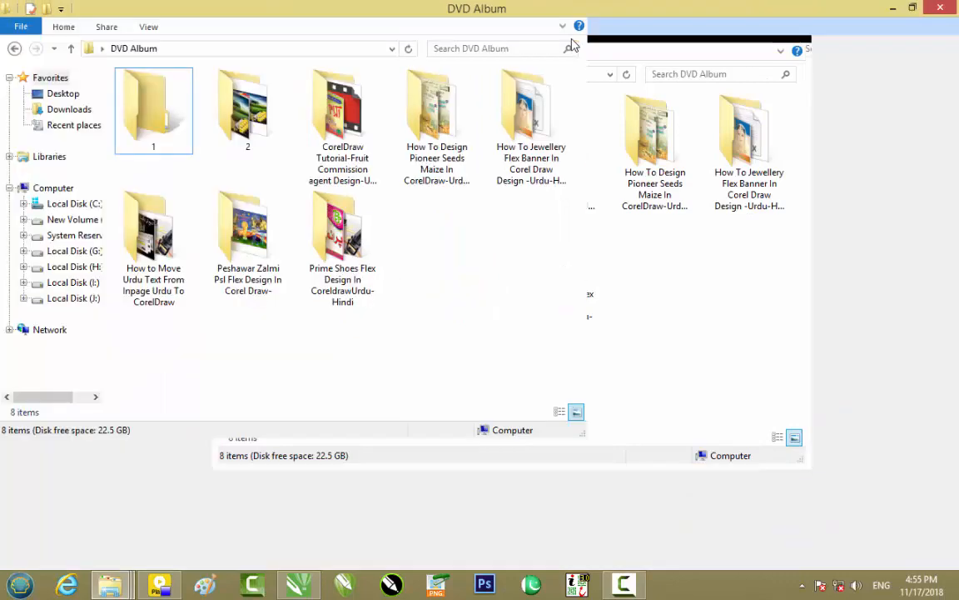
pyautogui.doubleClick(512, 37)
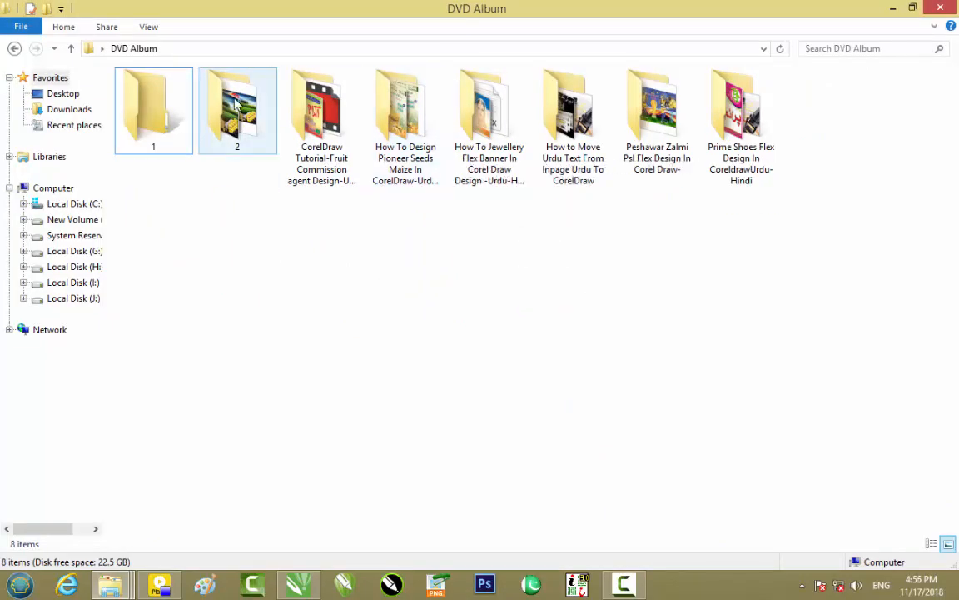
pyautogui.click(240, 113)
pyautogui.doubleClick(240, 112)
pyautogui.click(241, 221)
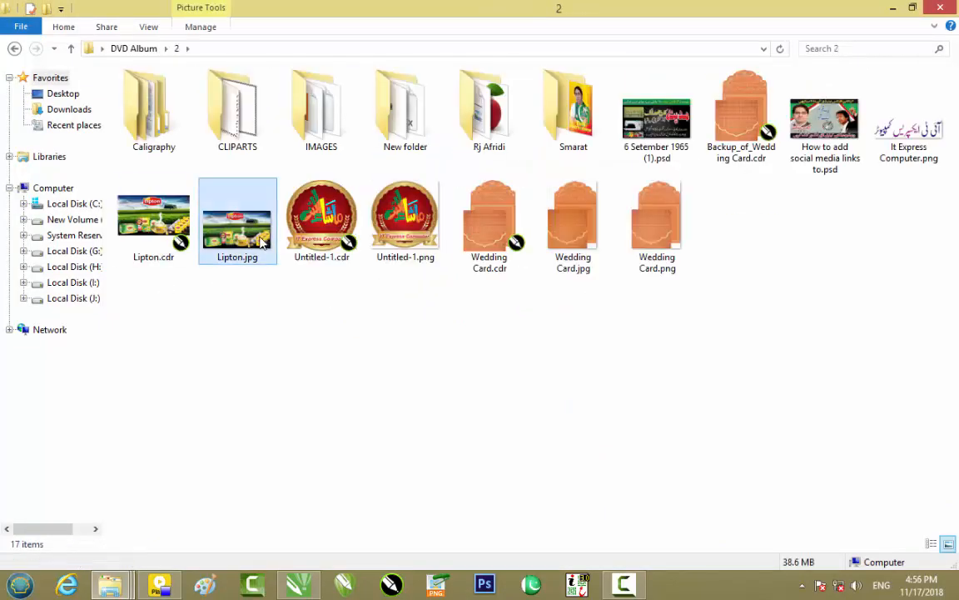
pyautogui.doubleClick(260, 240)
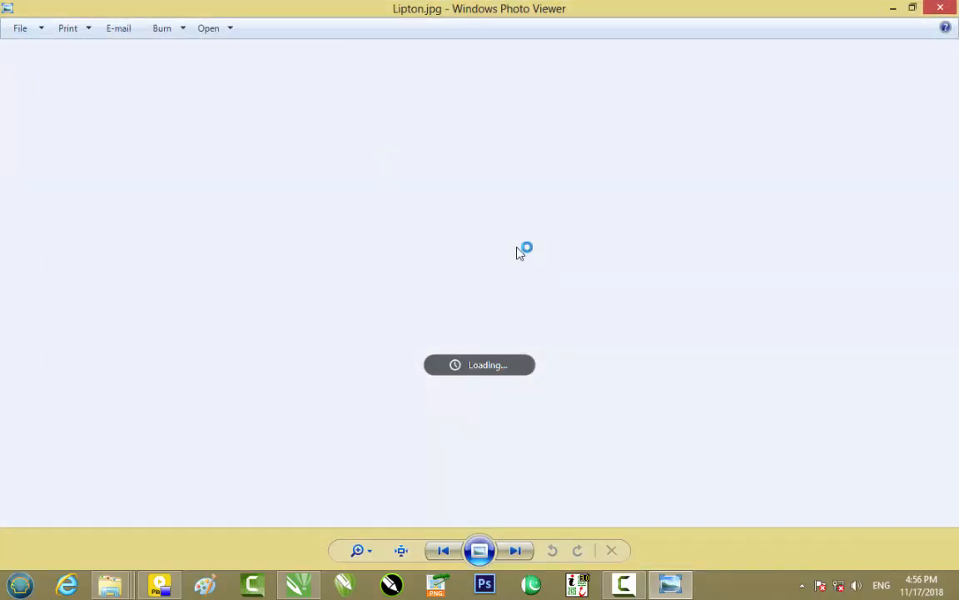
# Examine the finished Lipton banner's logo, tea boxes, cup and background as a reference, and minimize the viewer and folder windows.
pyautogui.scroll(2, 461, 293)
pyautogui.scroll(-2, 461, 296)
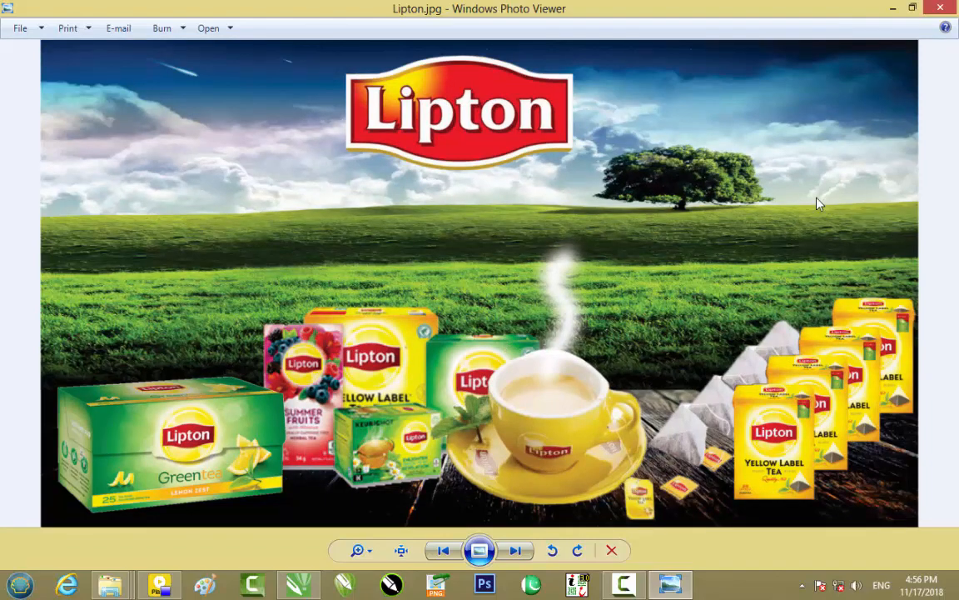
pyautogui.scroll(1, 441, 350)
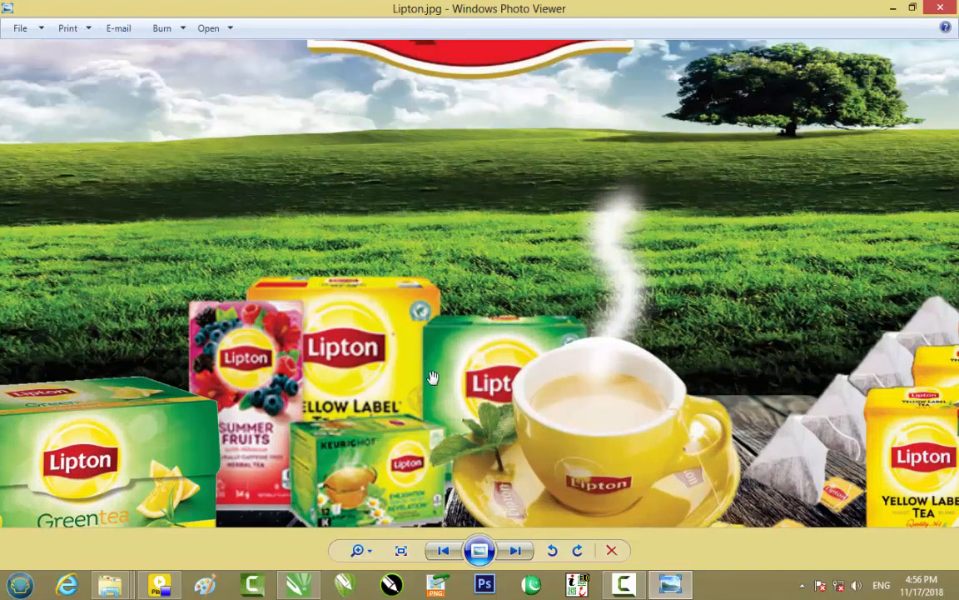
pyautogui.scroll(-1, 432, 378)
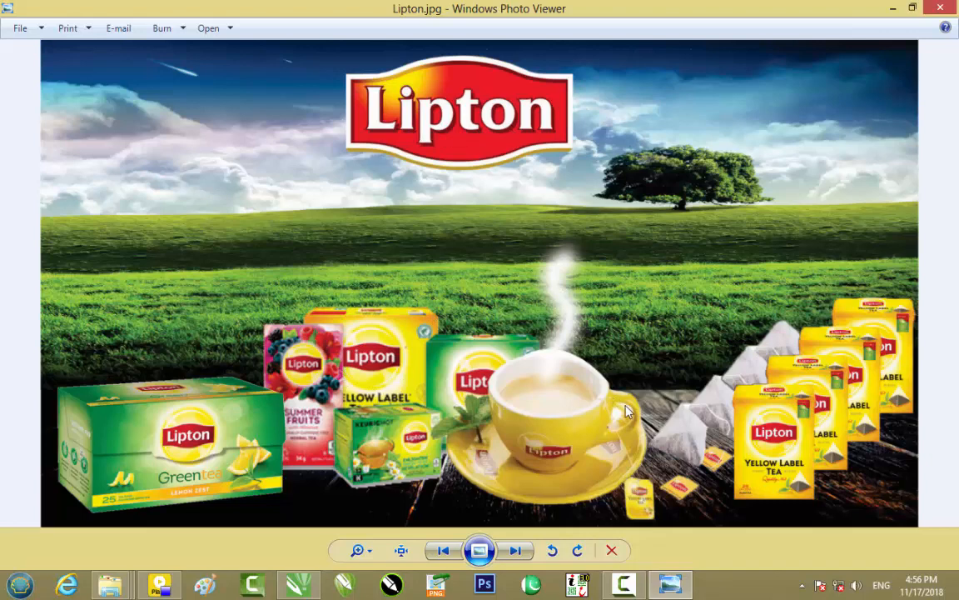
pyautogui.scroll(1, 564, 382)
pyautogui.scroll(-1, 564, 381)
pyautogui.scroll(1, 367, 414)
pyautogui.scroll(-1, 367, 414)
pyautogui.click(895, 12)
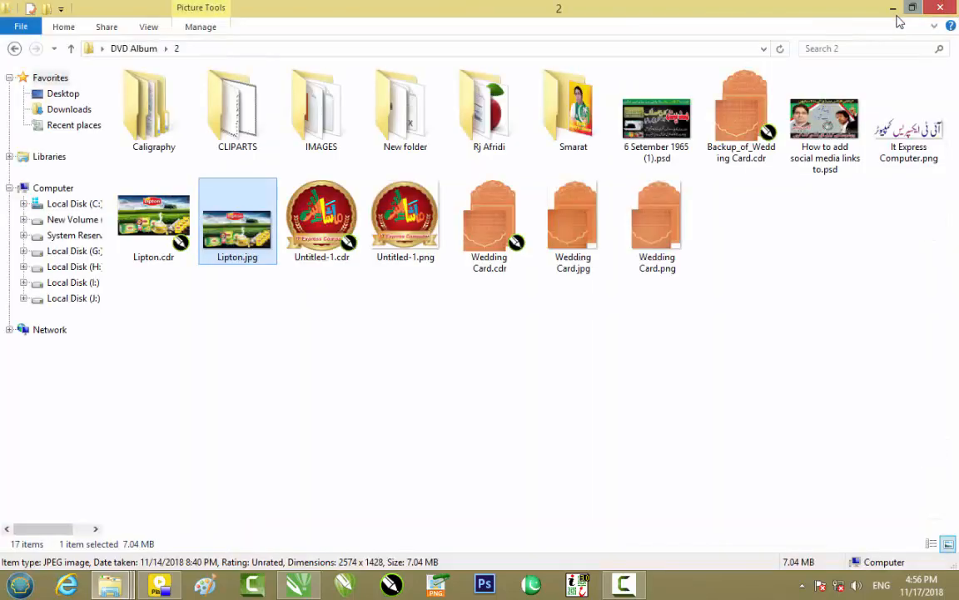
pyautogui.click(894, 10)
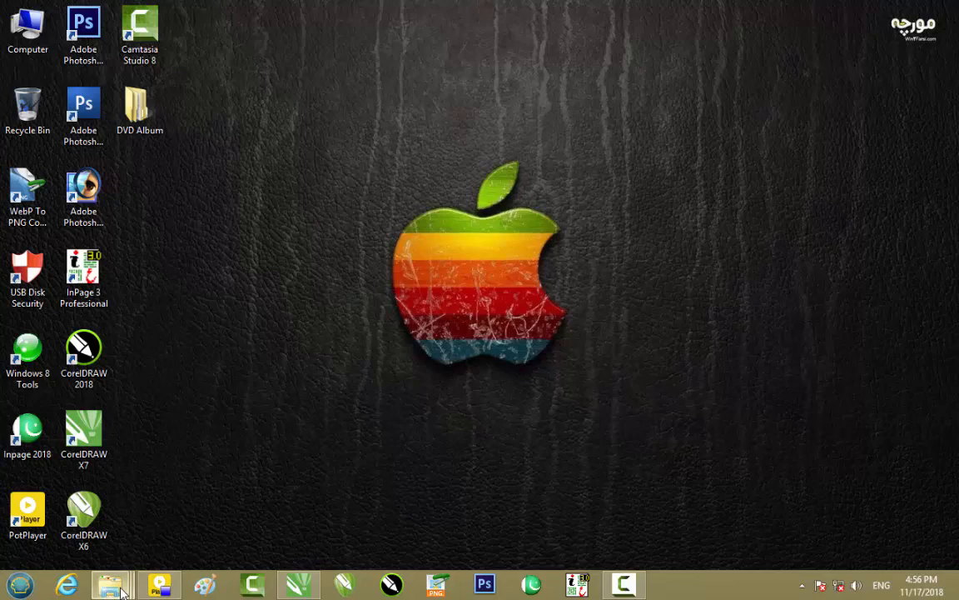
# Open New folder inside the Wallpaper collection's Wood Png folder.
pyautogui.moveTo(111, 587)
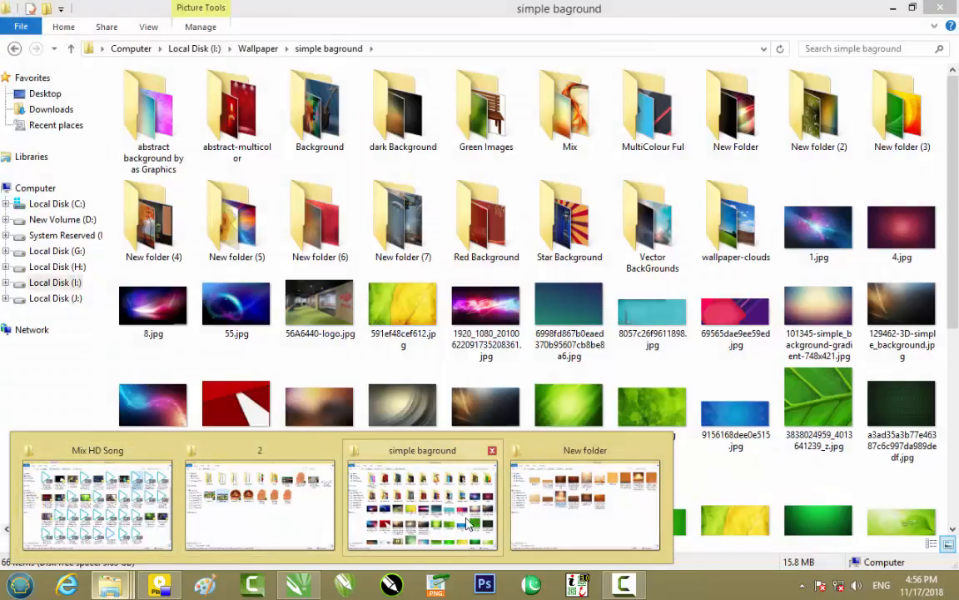
pyautogui.click(427, 522)
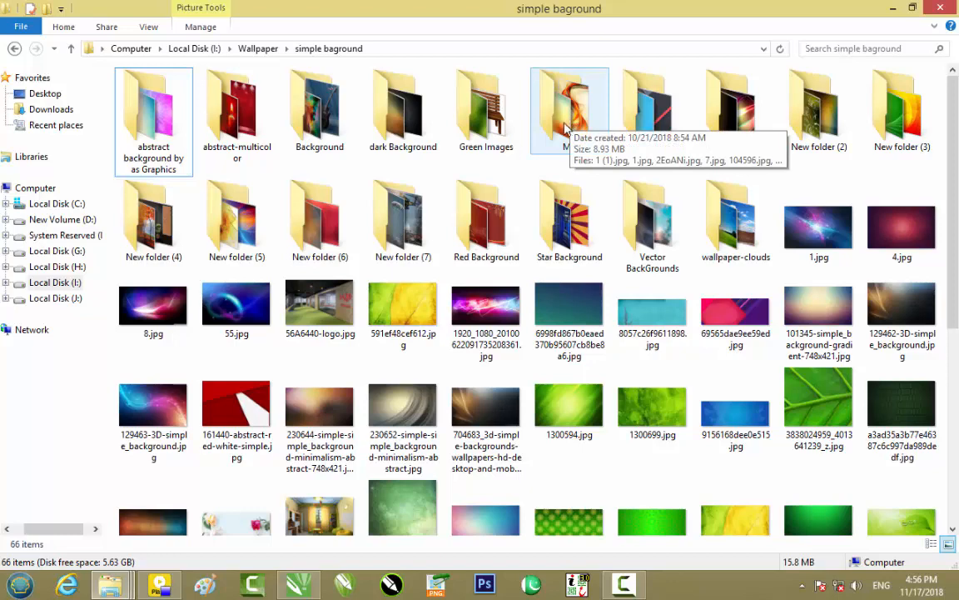
pyautogui.click(14, 48)
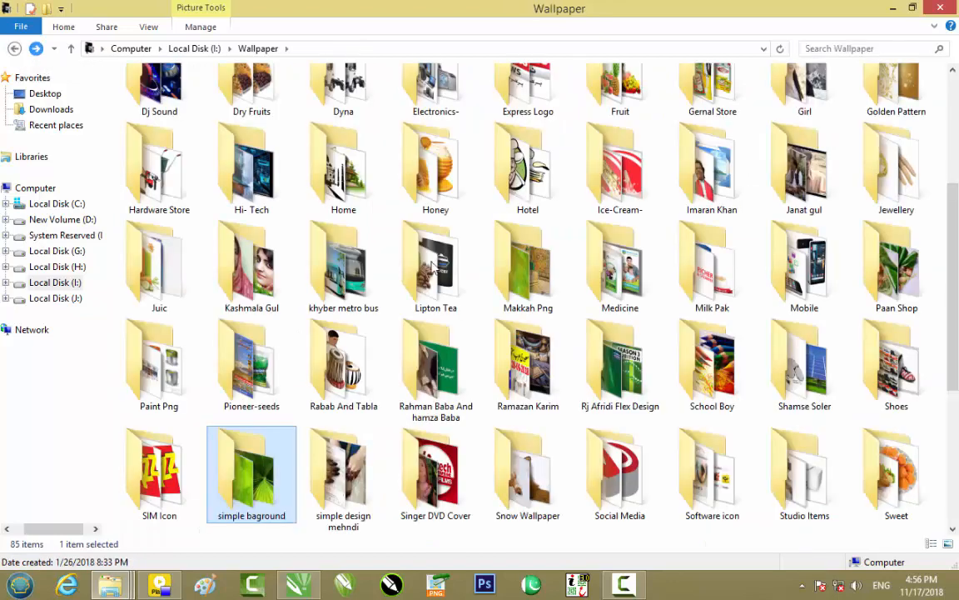
pyautogui.scroll(-5, 432, 265)
pyautogui.doubleClick(913, 301)
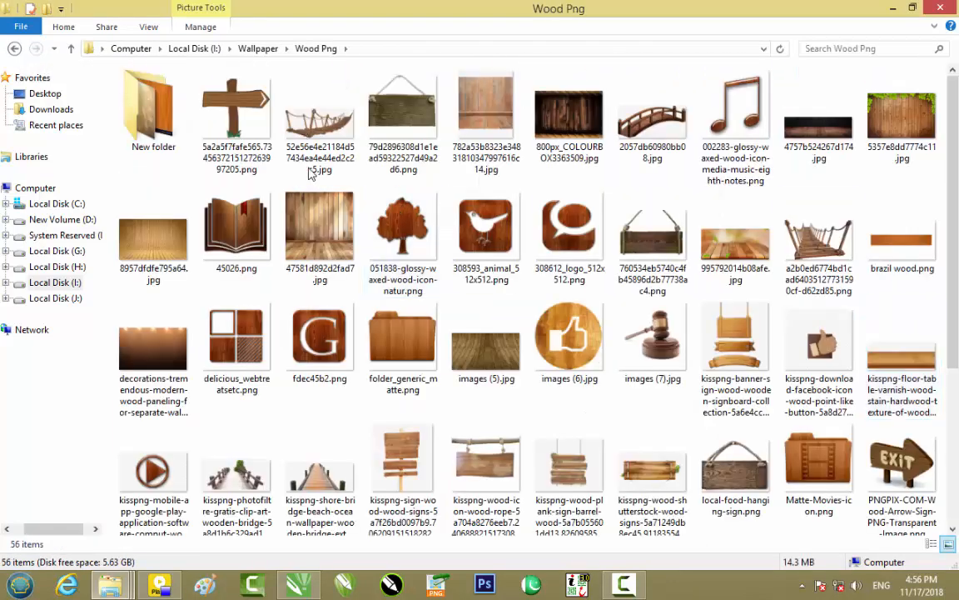
pyautogui.doubleClick(167, 134)
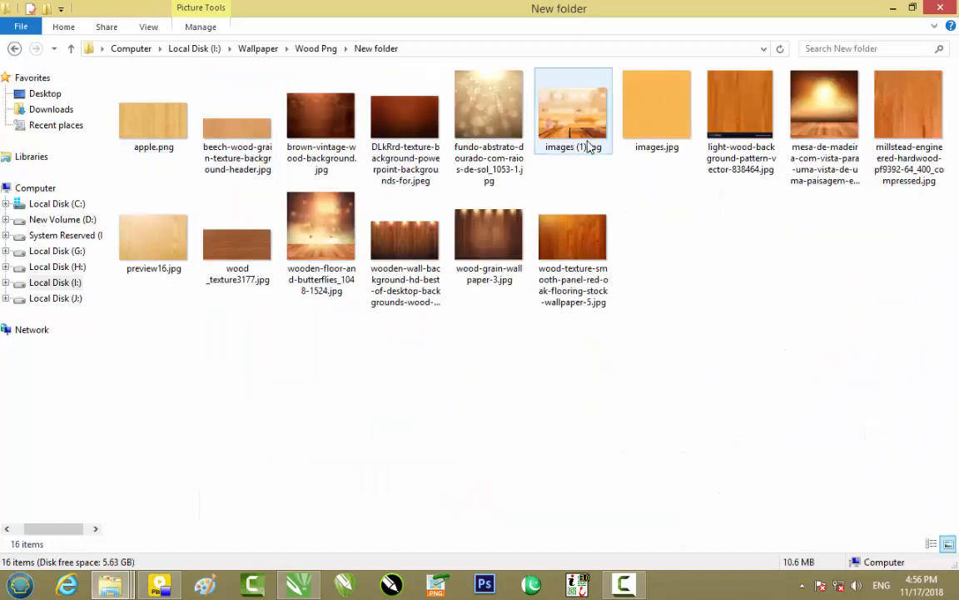
# Place wooden-floor-and-butterflies_1048-1524.jpg on the CorelDRAW page and stretch it to about 8.25 by 8.35 inches, filling the page height.
pyautogui.moveTo(330, 259); pyautogui.dragTo(667, 233)
pyautogui.moveTo(539, 299); pyautogui.dragTo(535, 336)
pyautogui.moveTo(422, 424); pyautogui.dragTo(423, 448)
pyautogui.moveTo(534, 350); pyautogui.dragTo(563, 349)
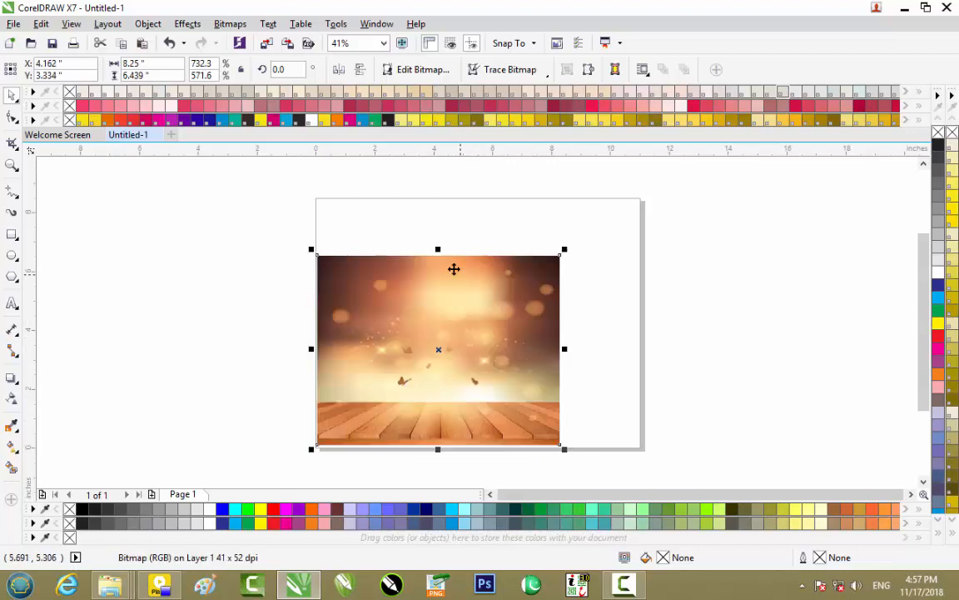
pyautogui.moveTo(439, 249); pyautogui.dragTo(441, 191)
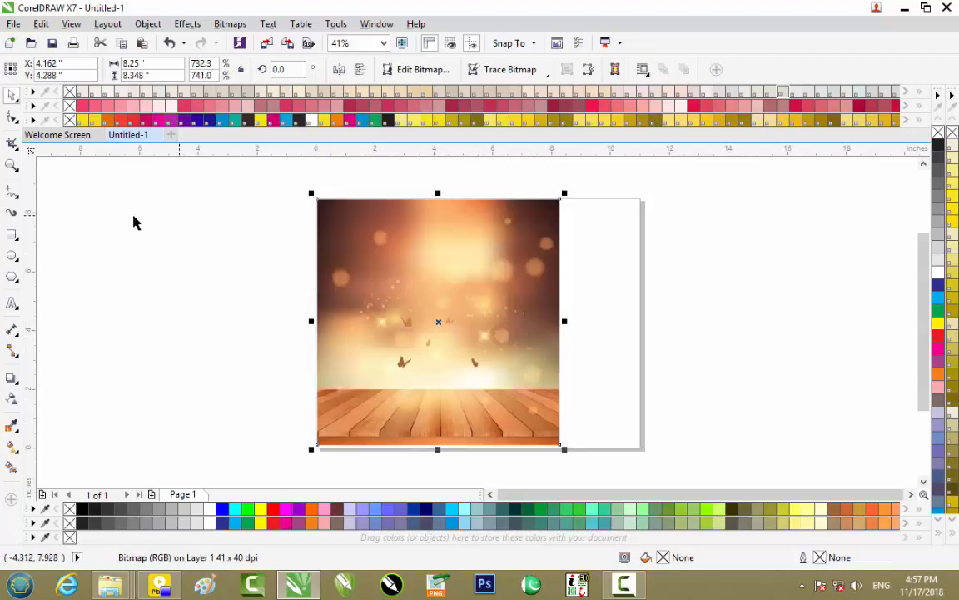
pyautogui.click(13, 234)
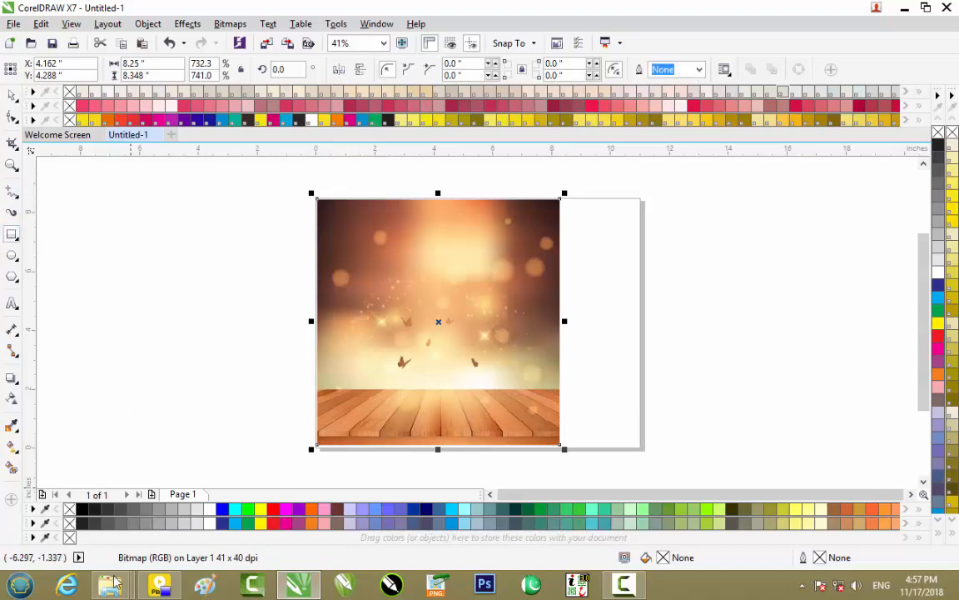
# Go back to the Wallpaper collection in the first New folder window and open its simple baground folder.
pyautogui.moveTo(110, 585)
pyautogui.moveTo(265, 500)
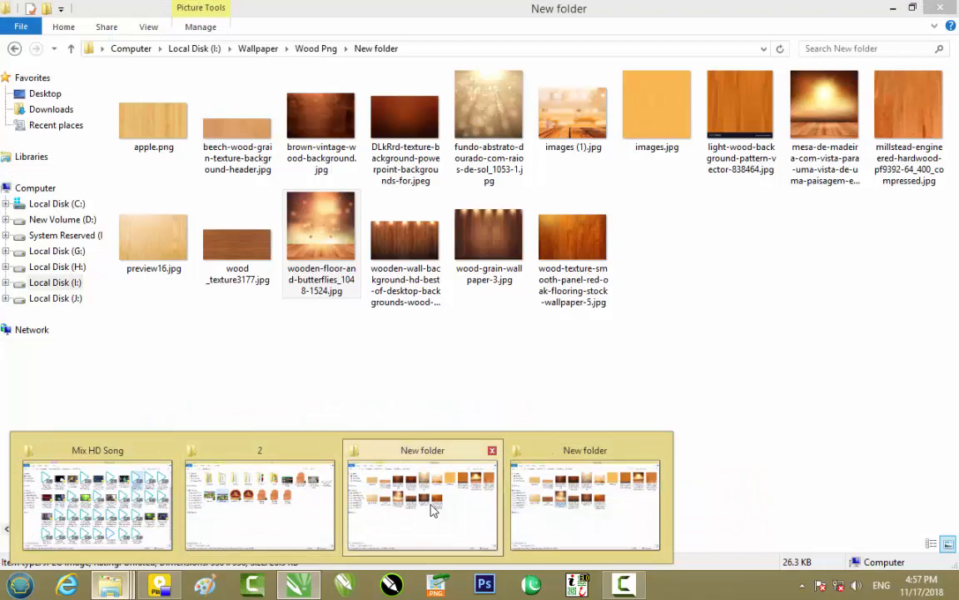
pyautogui.click(430, 507)
pyautogui.click(15, 47)
pyautogui.click(14, 47)
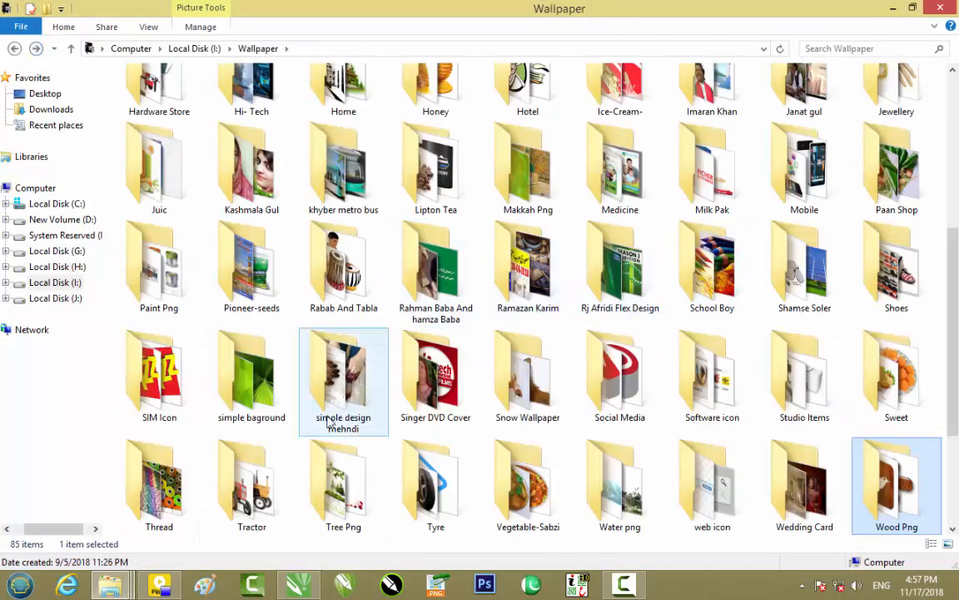
pyautogui.doubleClick(287, 391)
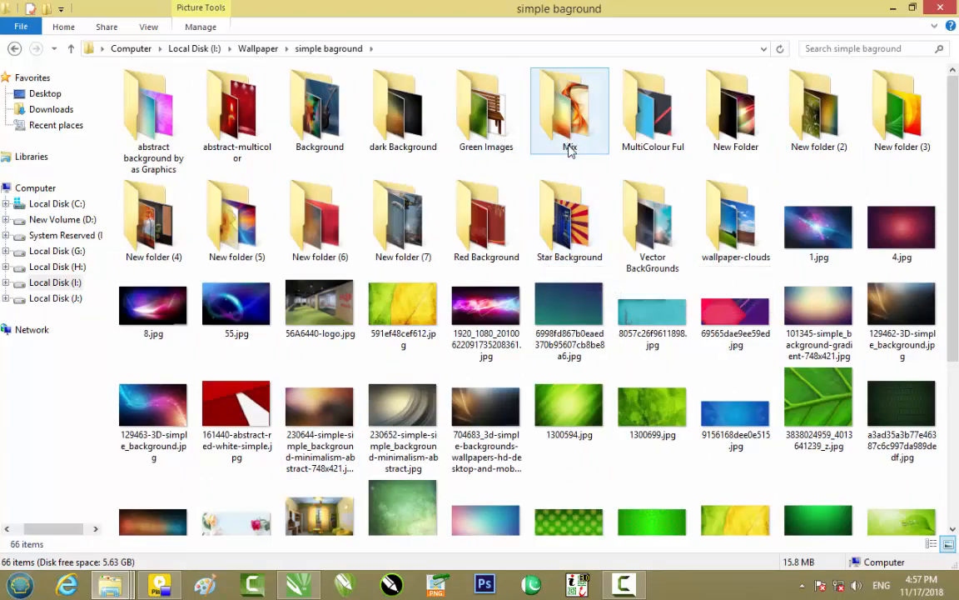
# Look through the Green Images, New folder (2) and wallpaper-clouds folders for a suitable landscape background, and return to simple baground.
pyautogui.click(496, 130)
pyautogui.doubleClick(496, 129)
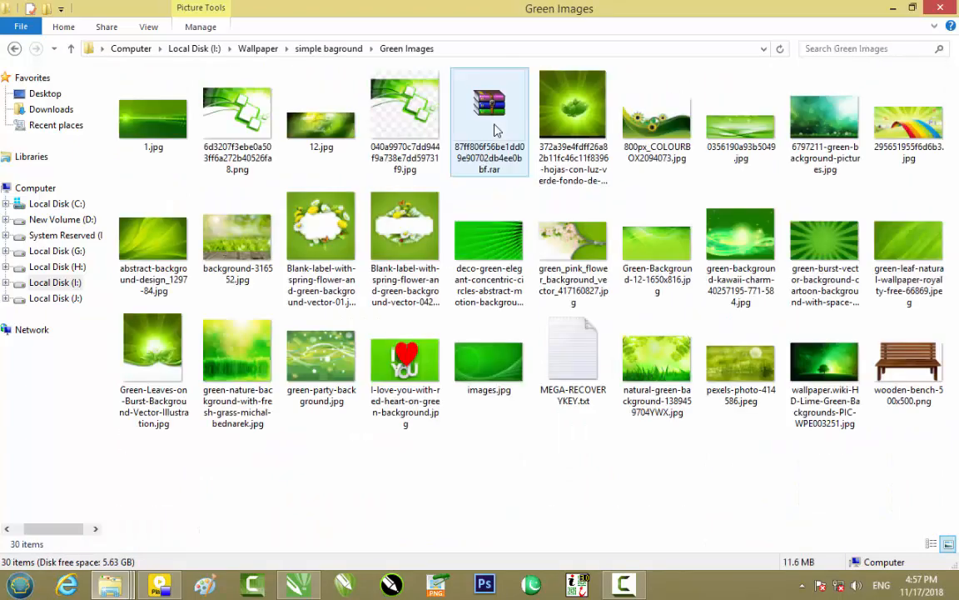
pyautogui.click(15, 49)
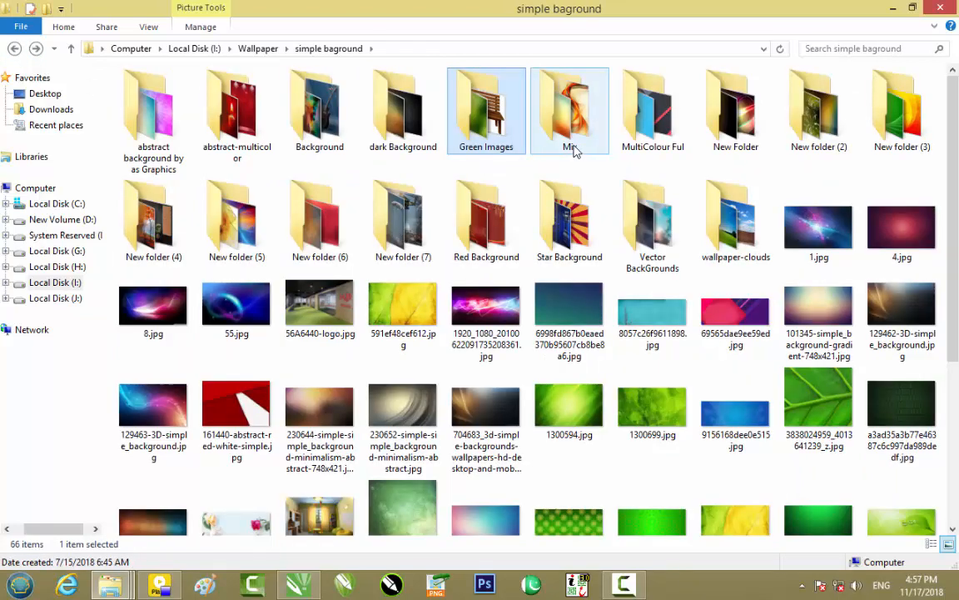
pyautogui.doubleClick(849, 138)
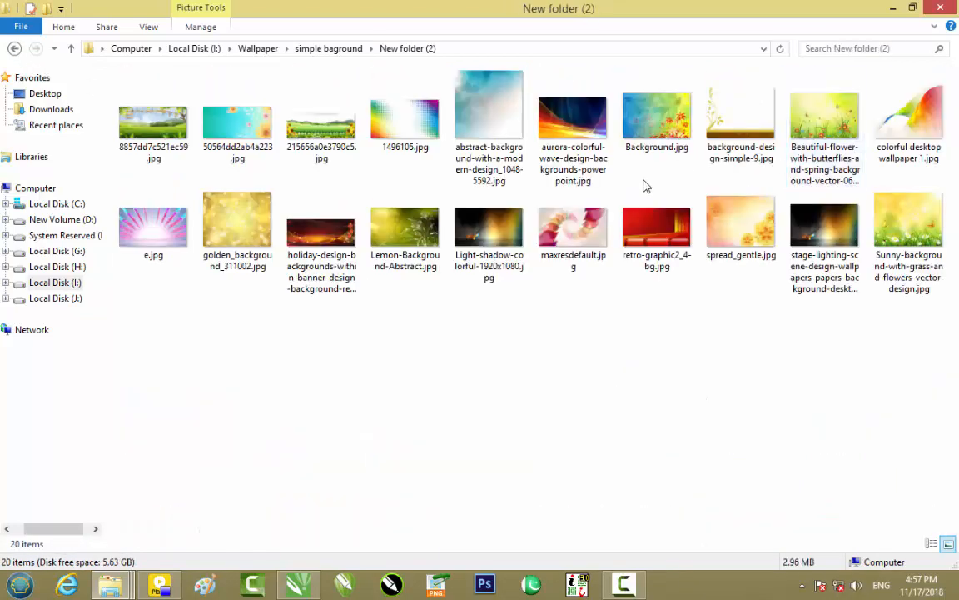
pyautogui.click(14, 48)
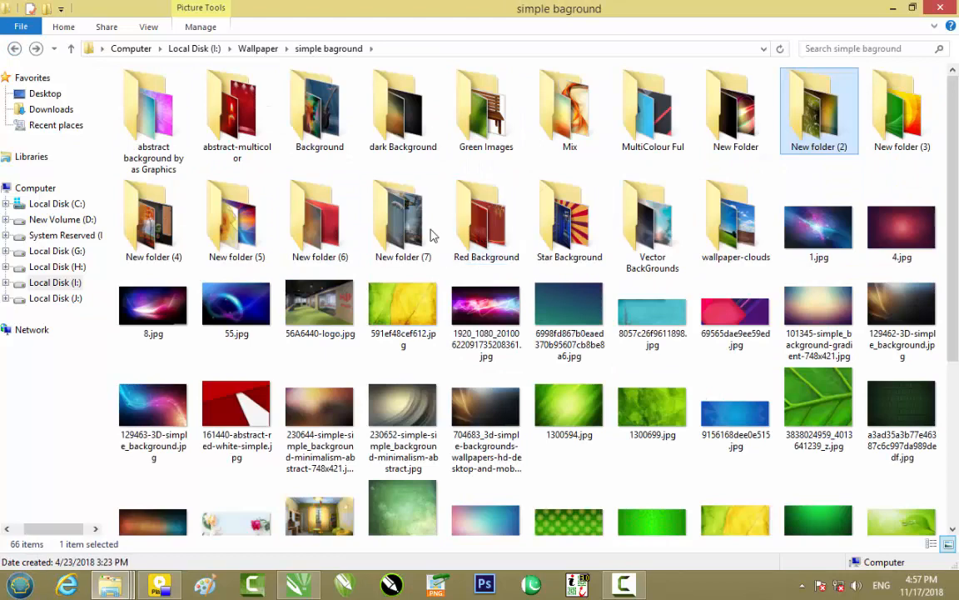
pyautogui.doubleClick(735, 218)
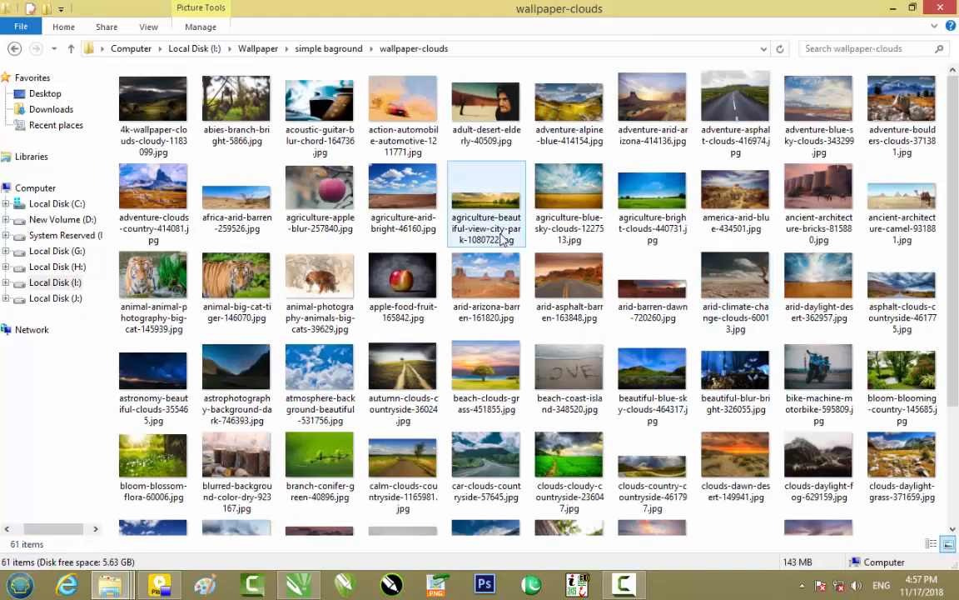
pyautogui.click(564, 223)
pyautogui.scroll(-3, 503, 195)
pyautogui.scroll(3, 504, 196)
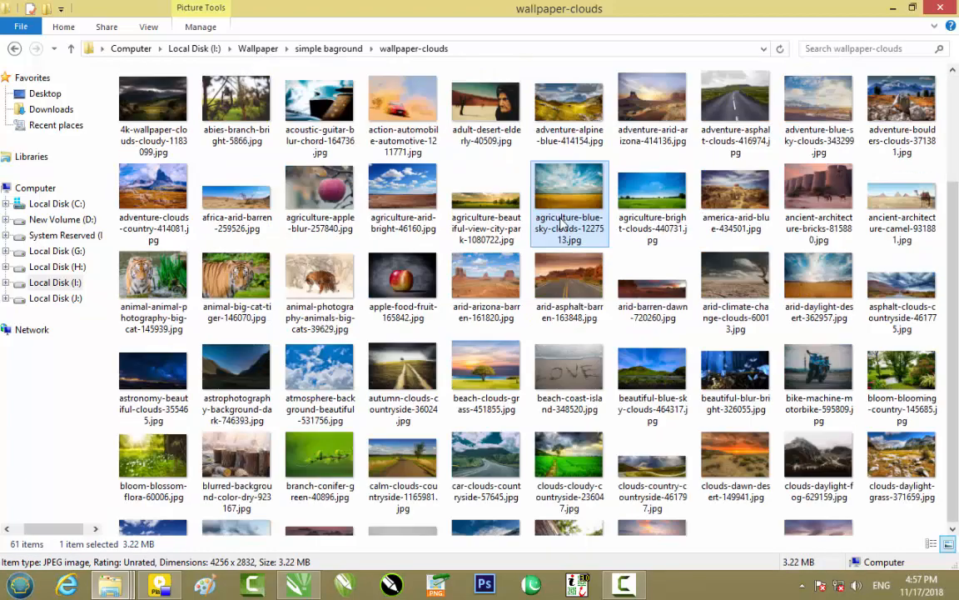
pyautogui.click(14, 49)
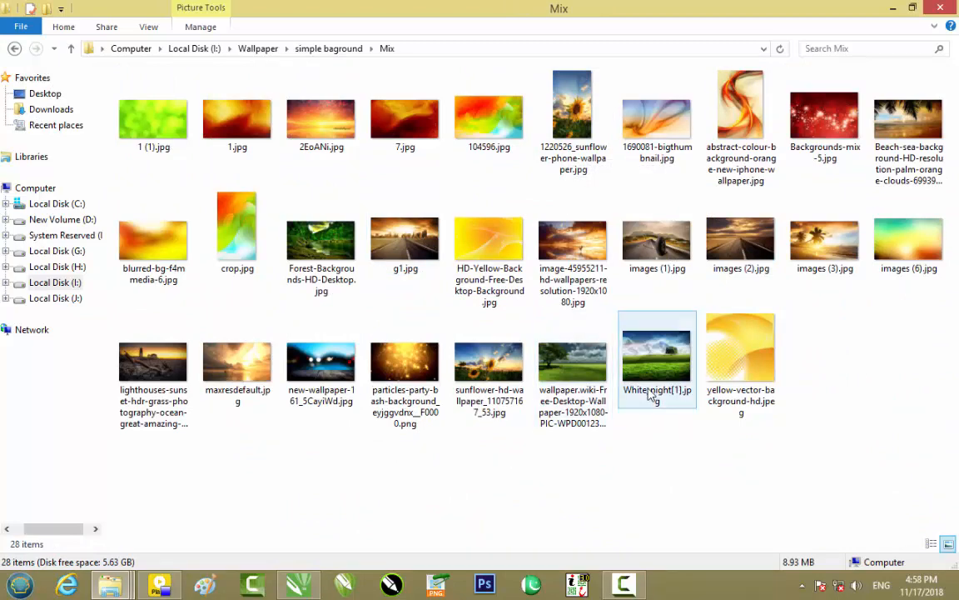
# Place White_night[1].jpg from the Mix folder on the page and stretch it to about 8.24 by 6.43 inches, covering everything above the wooden floor.
pyautogui.moveTo(656, 377); pyautogui.dragTo(415, 257)
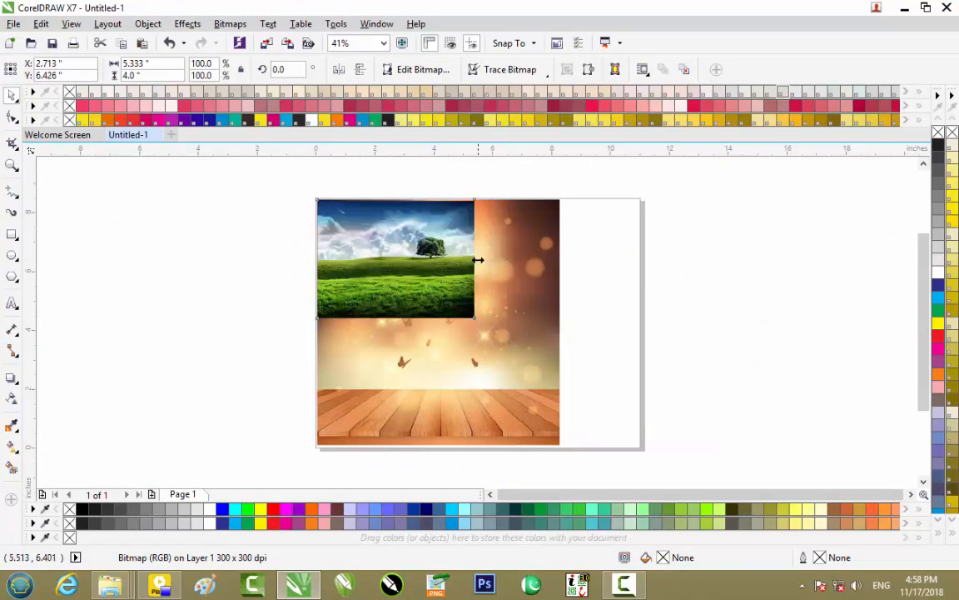
pyautogui.moveTo(475, 258); pyautogui.dragTo(560, 259)
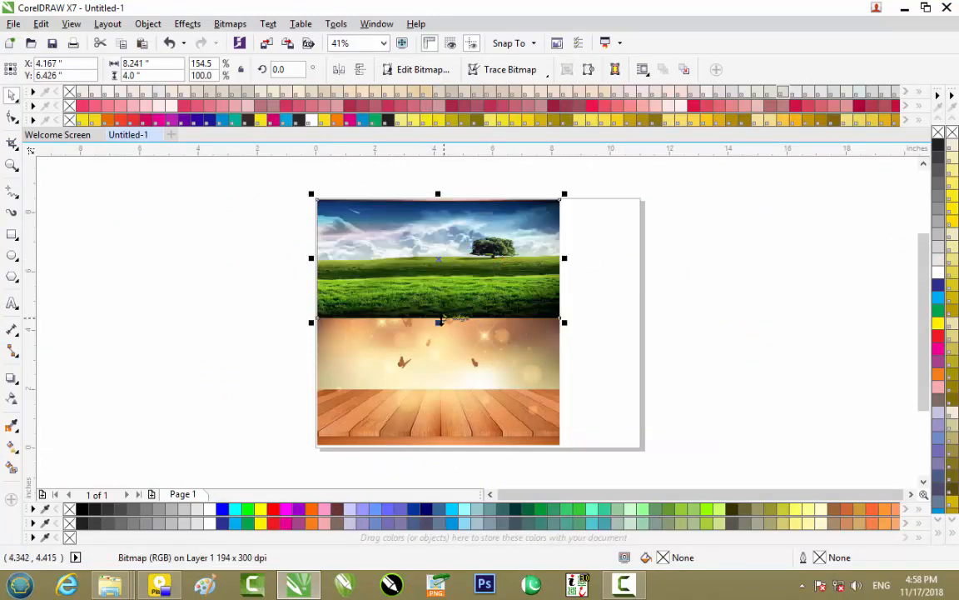
pyautogui.moveTo(438, 318); pyautogui.dragTo(440, 392)
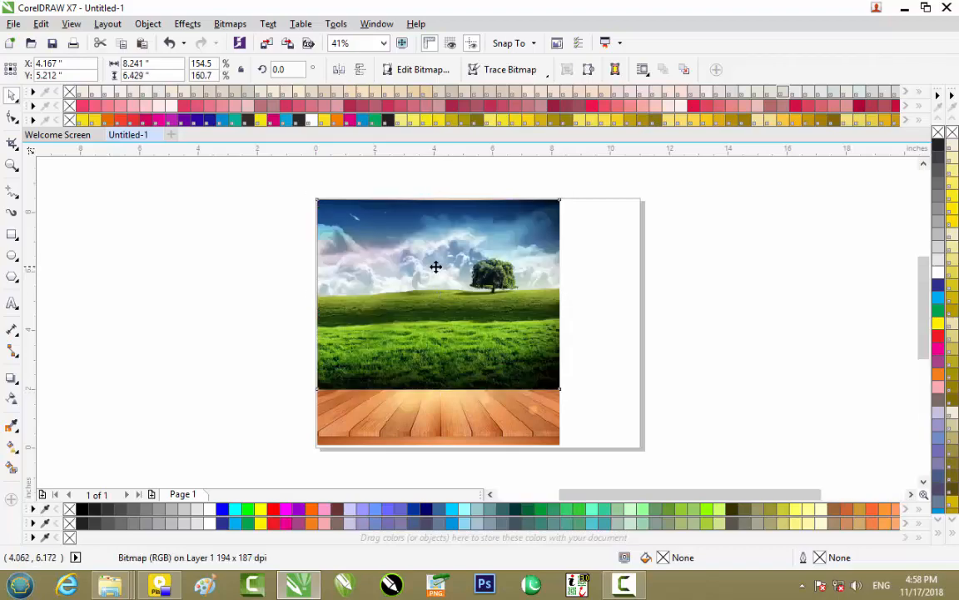
# Extend the landscape image's top edge to cover the orange strip above it, making it about 6.47 inches high, and check its lower edge.
pyautogui.scroll(2, 443, 262)
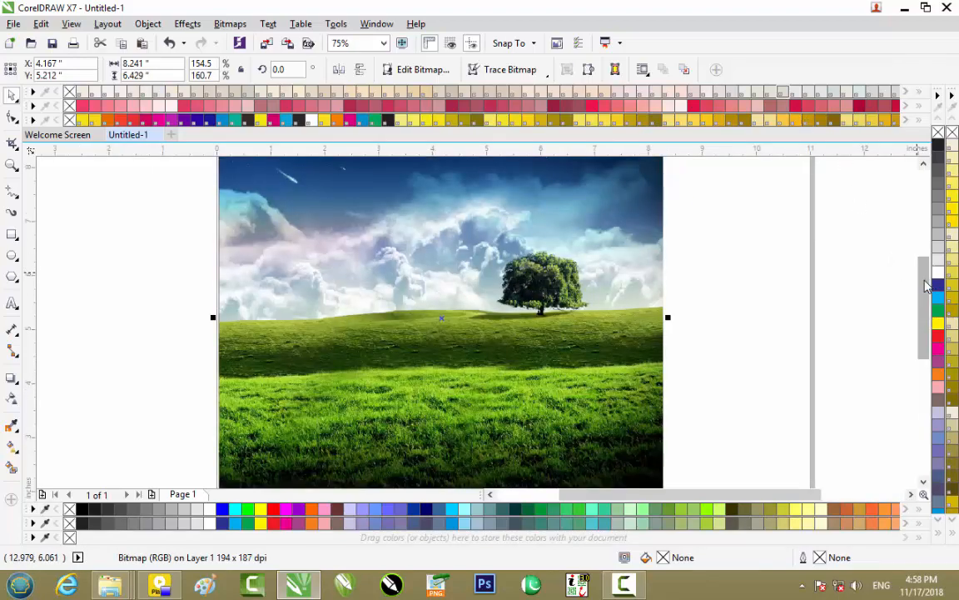
pyautogui.moveTo(922, 275); pyautogui.dragTo(922, 220)
pyautogui.scroll(4, 504, 305)
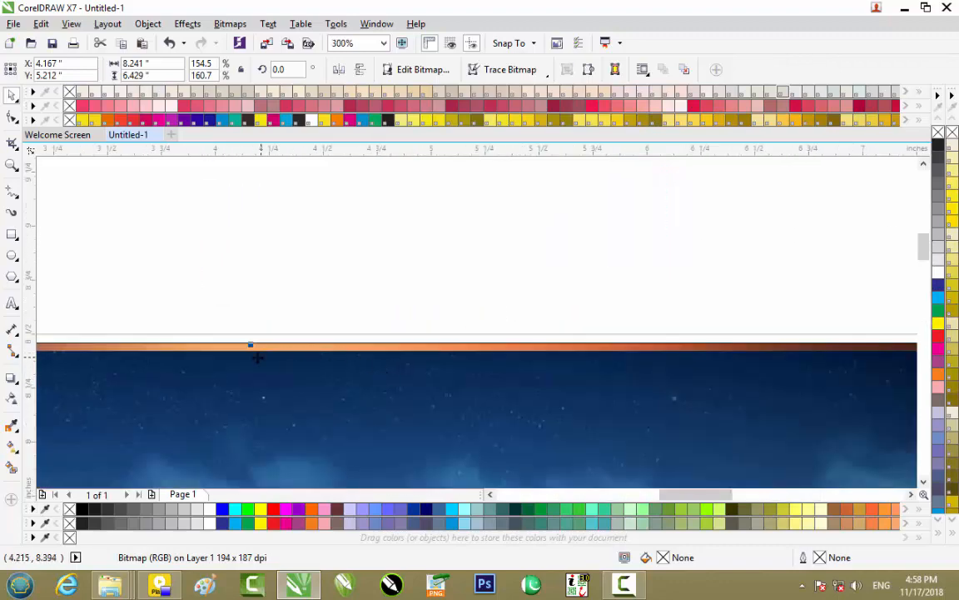
pyautogui.moveTo(250, 346); pyautogui.dragTo(253, 335)
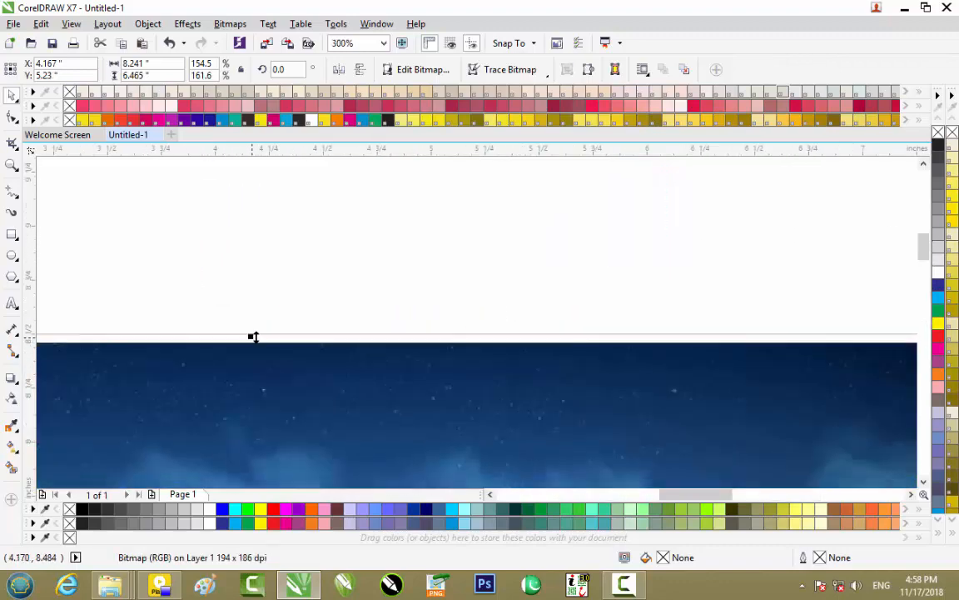
pyautogui.scroll(-3, 252, 336)
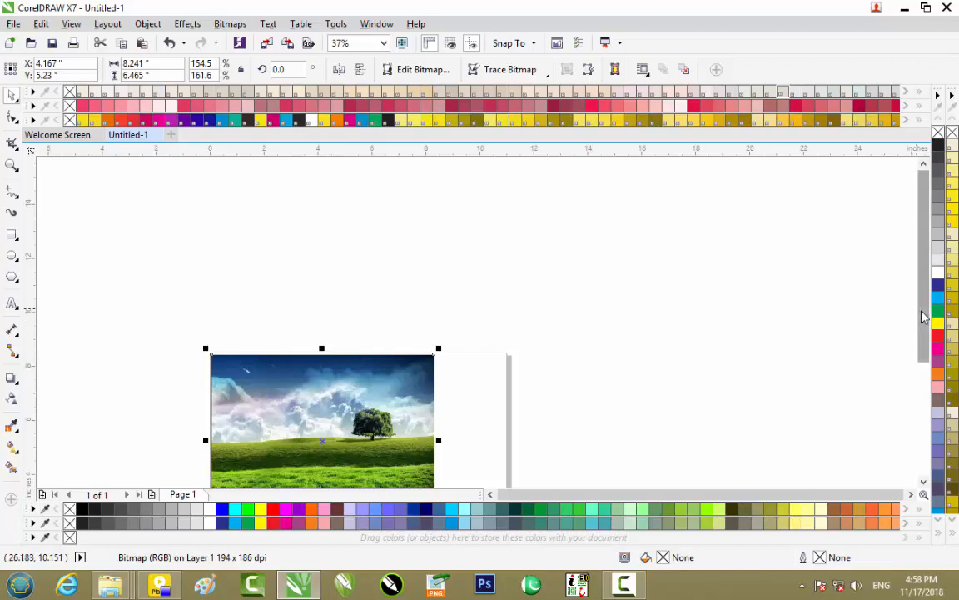
pyautogui.moveTo(923, 313); pyautogui.dragTo(922, 374)
pyautogui.click(477, 346)
pyautogui.scroll(3, 289, 366)
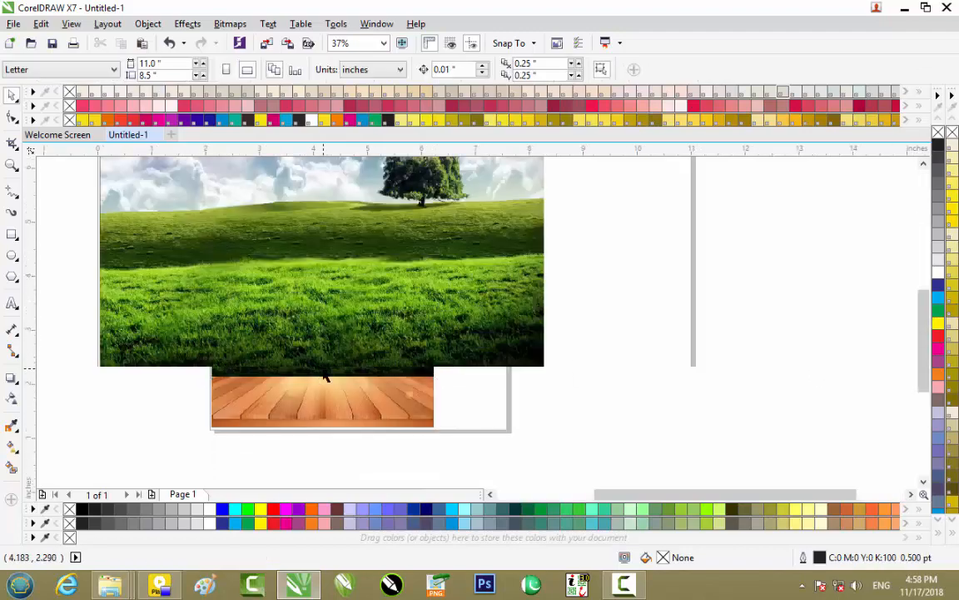
pyautogui.scroll(-3, 340, 378)
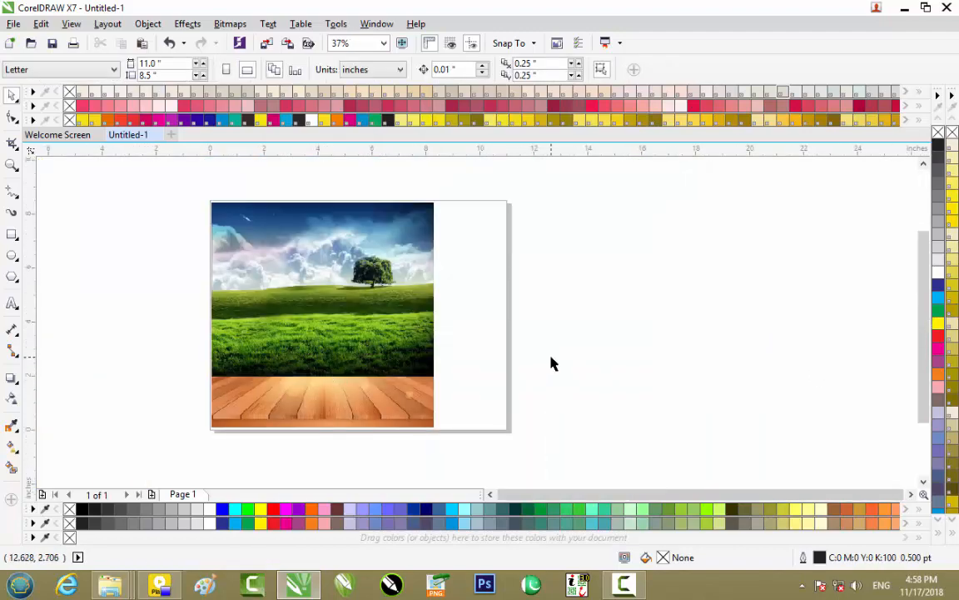
# Group the landscape and wooden-floor images and move the group about 5.4 inches right, partly off the page.
pyautogui.moveTo(187, 186); pyautogui.dragTo(491, 462)
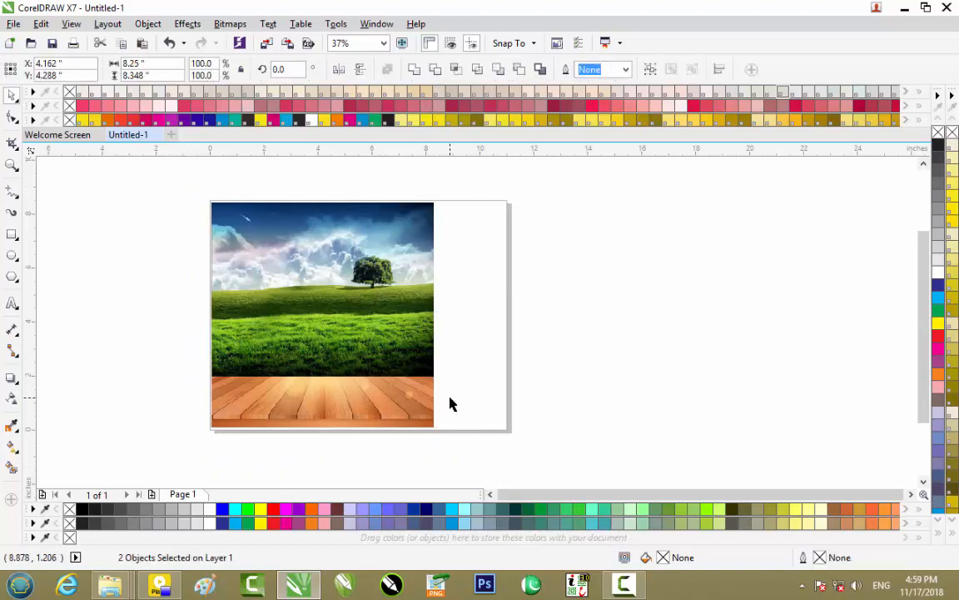
pyautogui.hotkey('ctrl', 'g')
pyautogui.moveTo(335, 320); pyautogui.dragTo(482, 320)
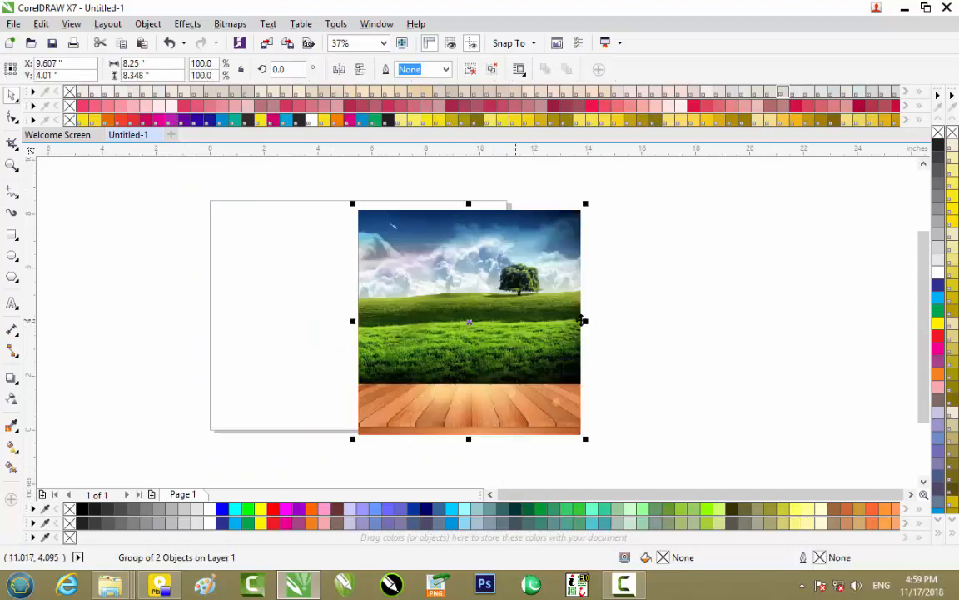
pyautogui.click(612, 326)
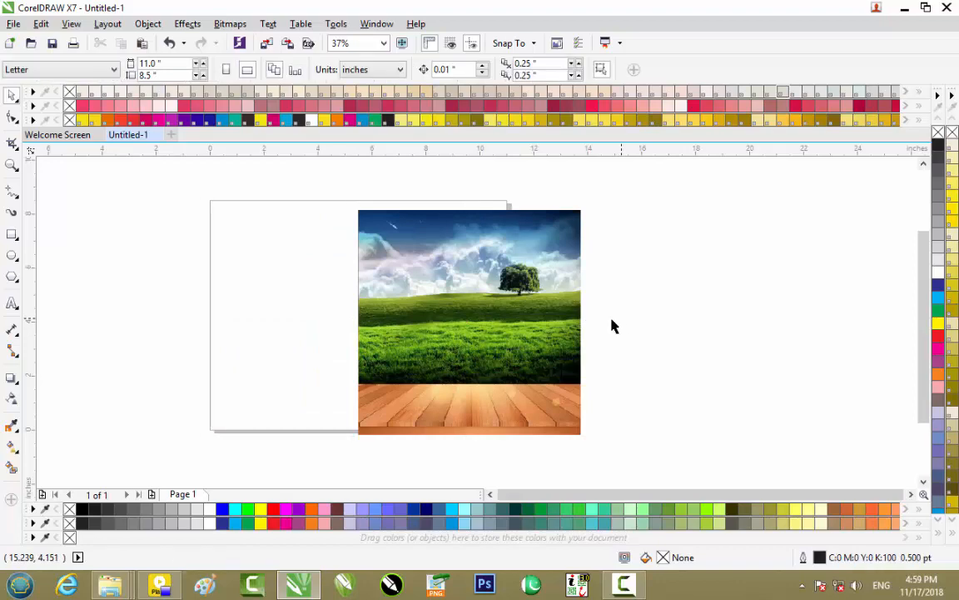
# Minimize CorelDRAW and the Mix folder, and open the inner Lipton Tea folder within Wallpaper's Lipton Tea folder.
pyautogui.click(905, 12)
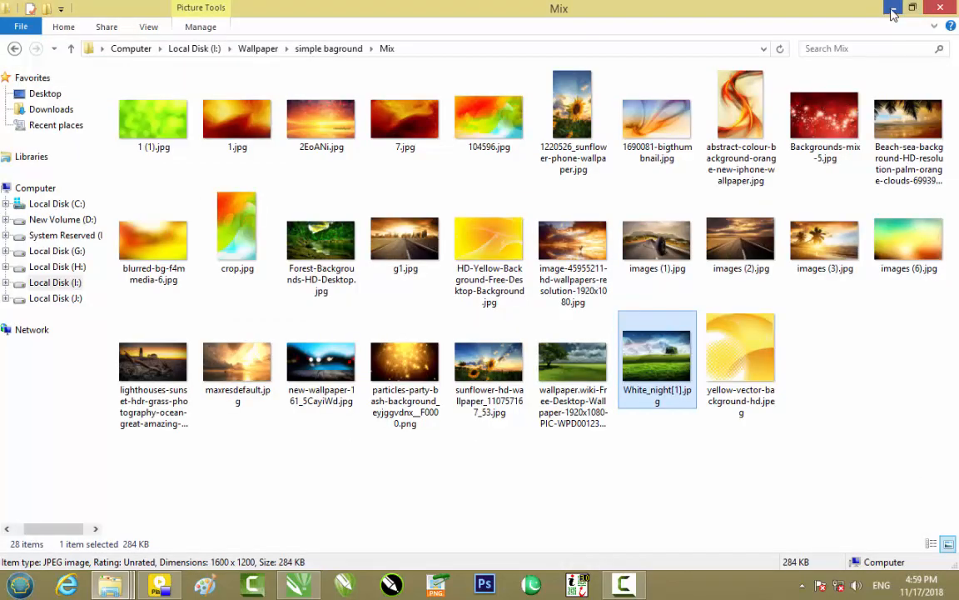
pyautogui.click(896, 6)
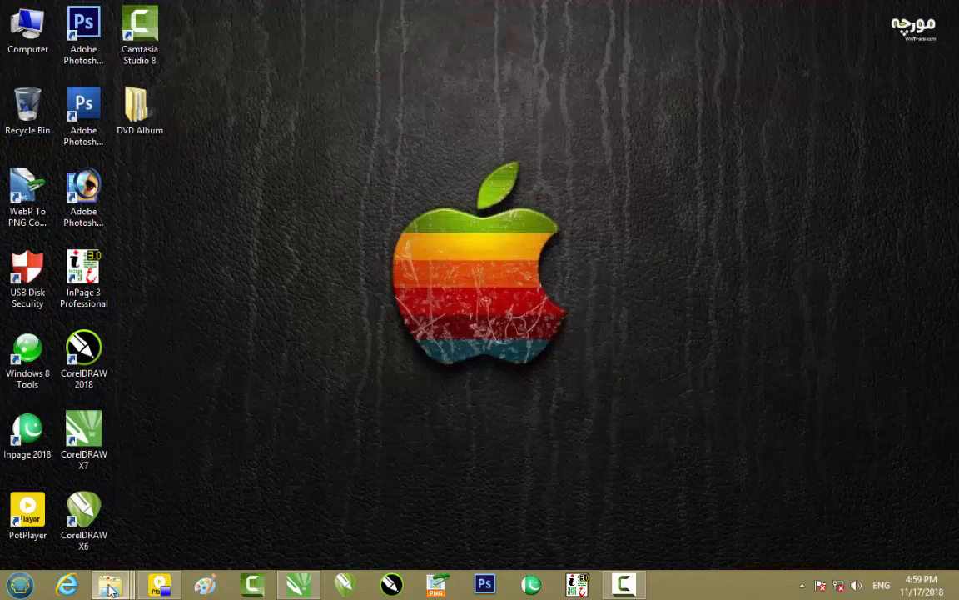
pyautogui.moveTo(110, 585)
pyautogui.click(556, 506)
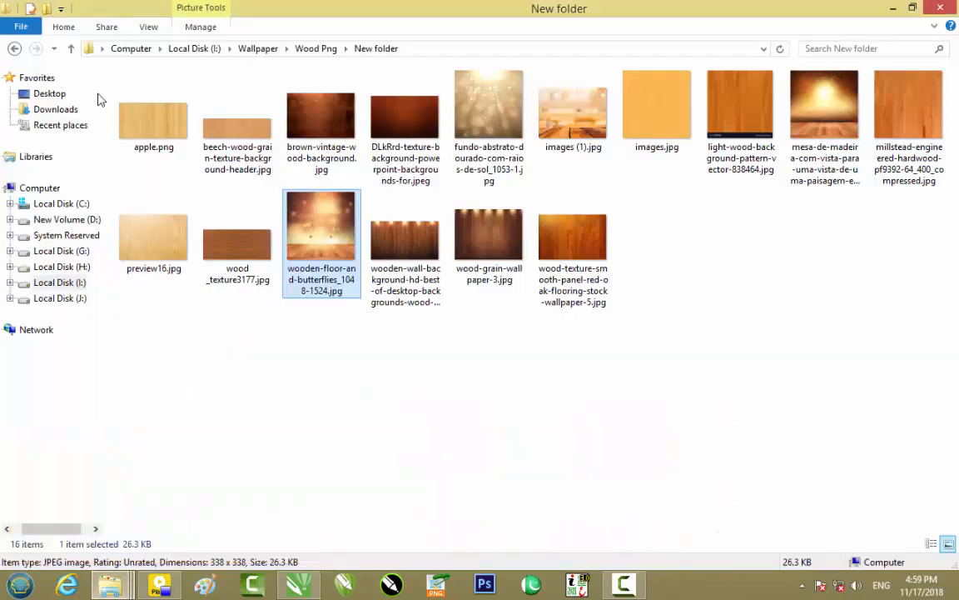
pyautogui.click(15, 50)
pyautogui.click(15, 50)
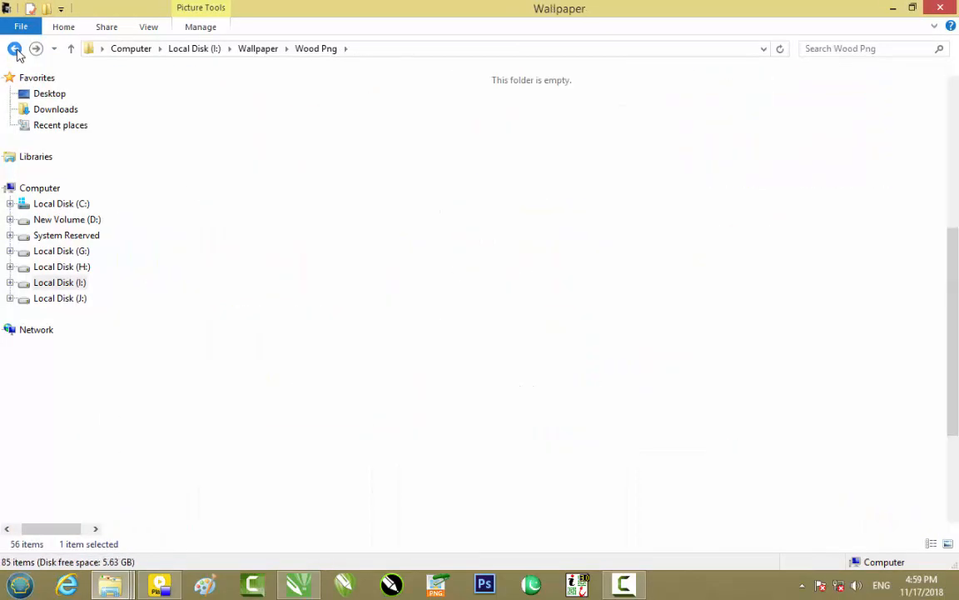
pyautogui.click(605, 376)
pyautogui.press('l')
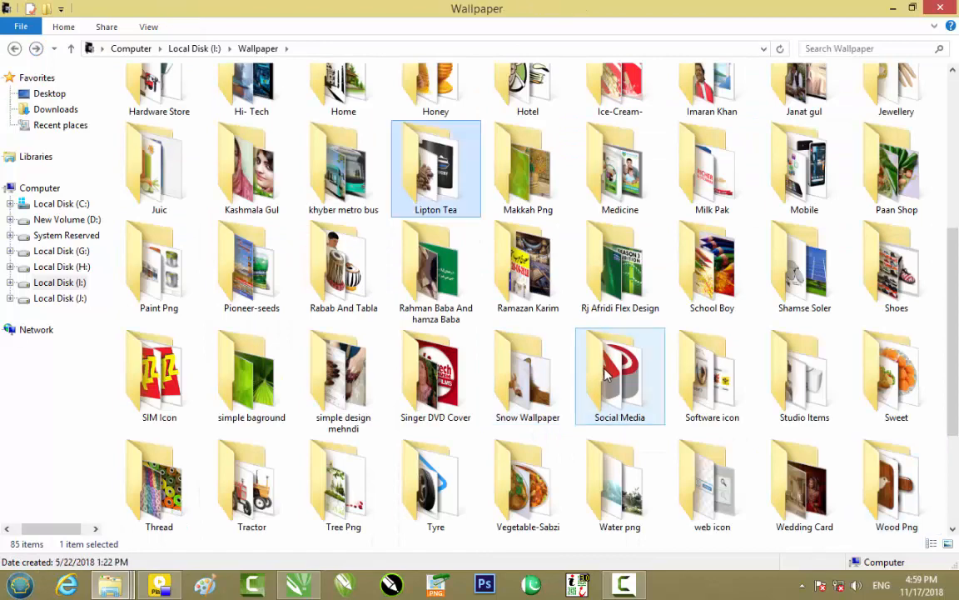
pyautogui.doubleClick(406, 182)
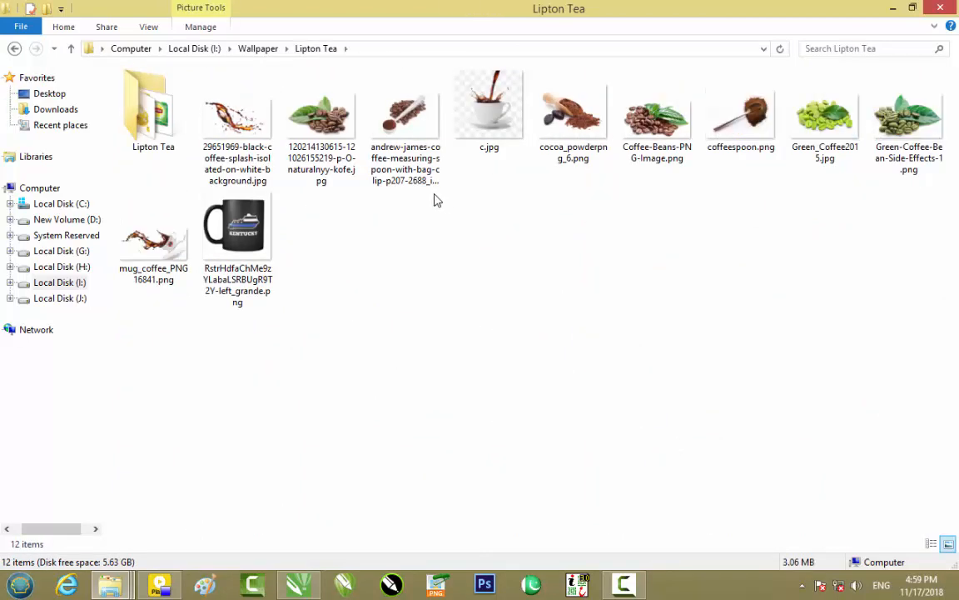
pyautogui.doubleClick(163, 118)
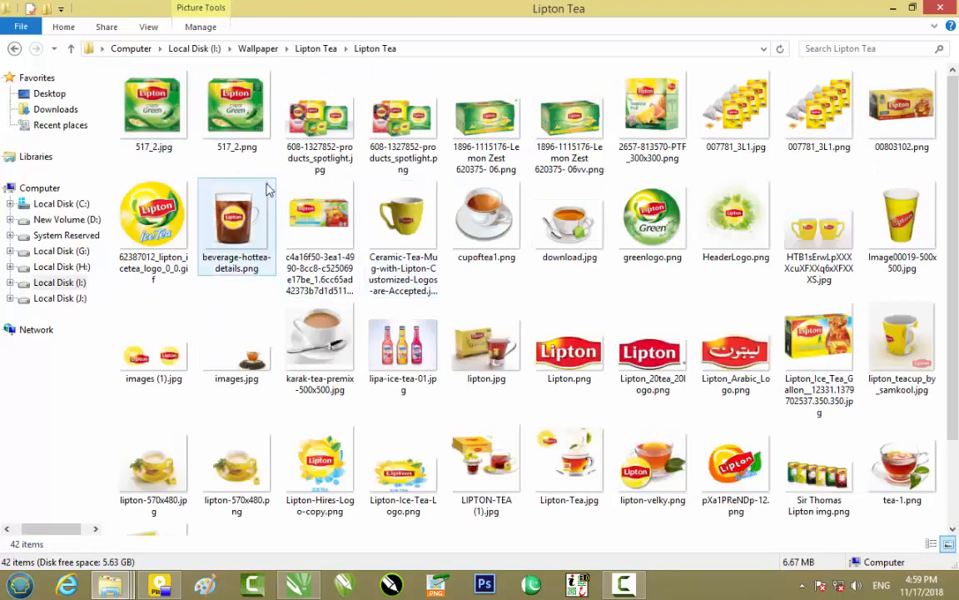
# Preview the green tea box image 517_2.jpg, try it over the background group and delete it.
pyautogui.doubleClick(164, 135)
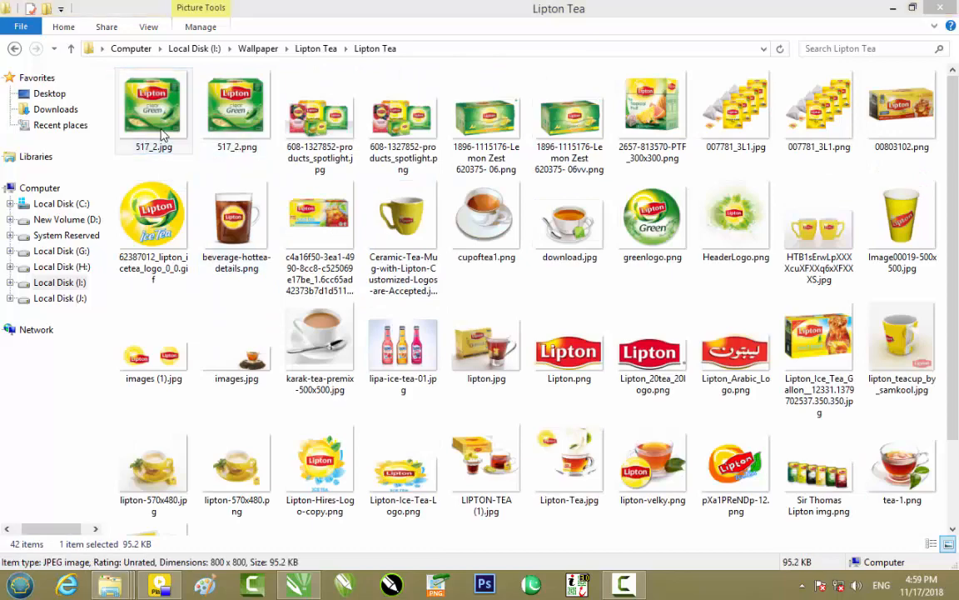
pyautogui.click(945, 7)
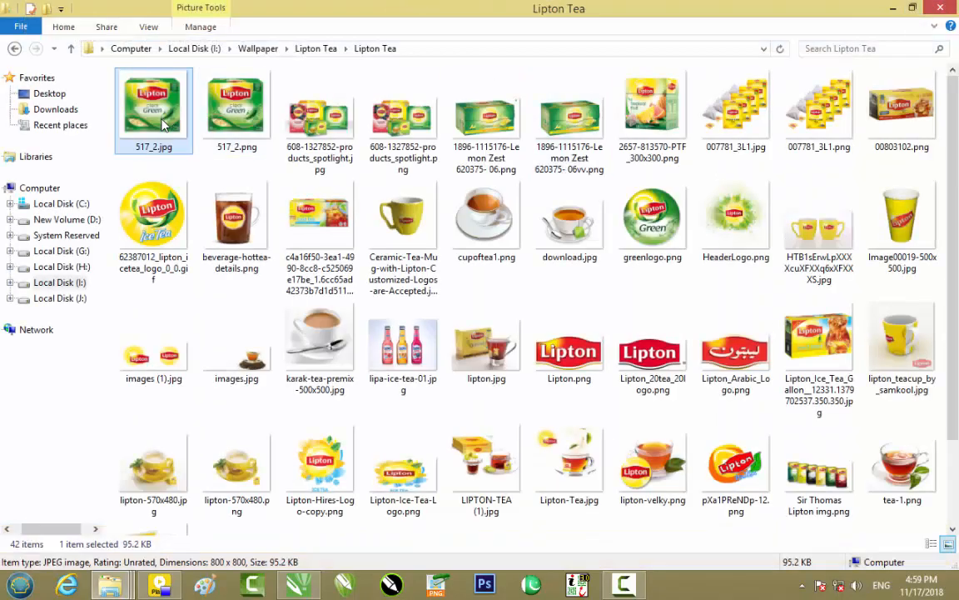
pyautogui.moveTo(155, 114); pyautogui.dragTo(484, 350)
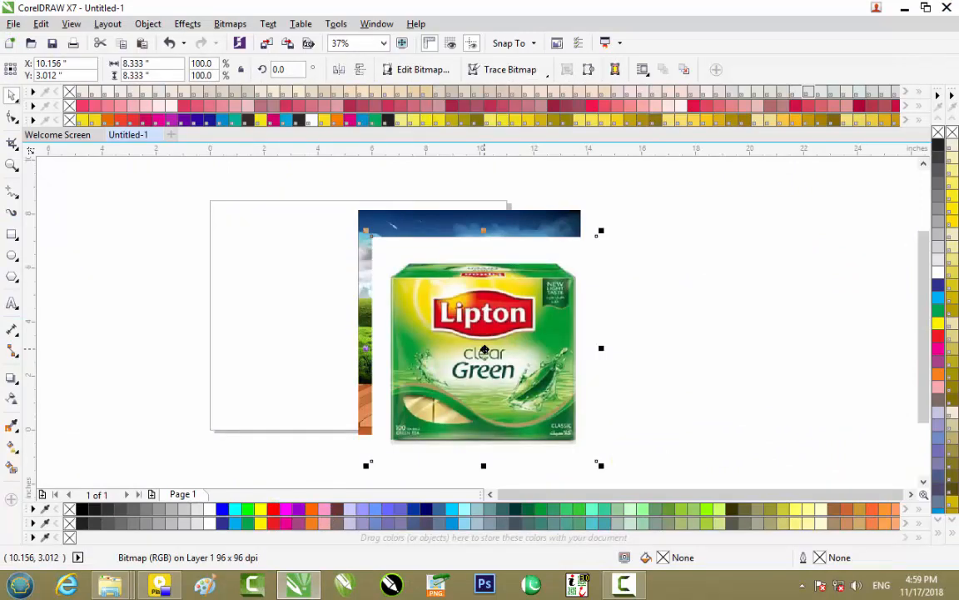
pyautogui.press('Delete')
# Place the transparent green tea box image 517_2.png from the Lipton Tea folder over the background group's left part.
pyautogui.moveTo(115, 589)
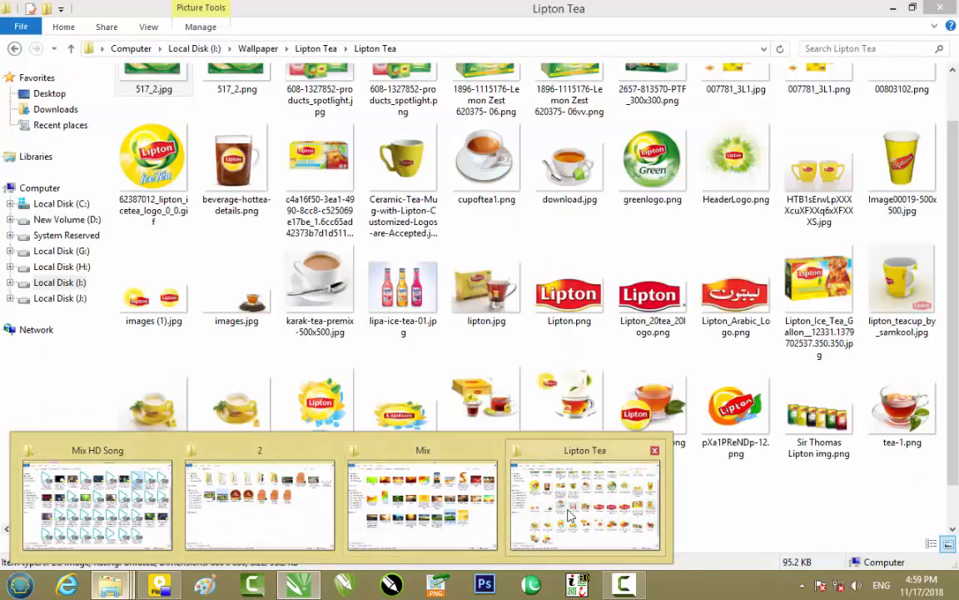
pyautogui.click(566, 515)
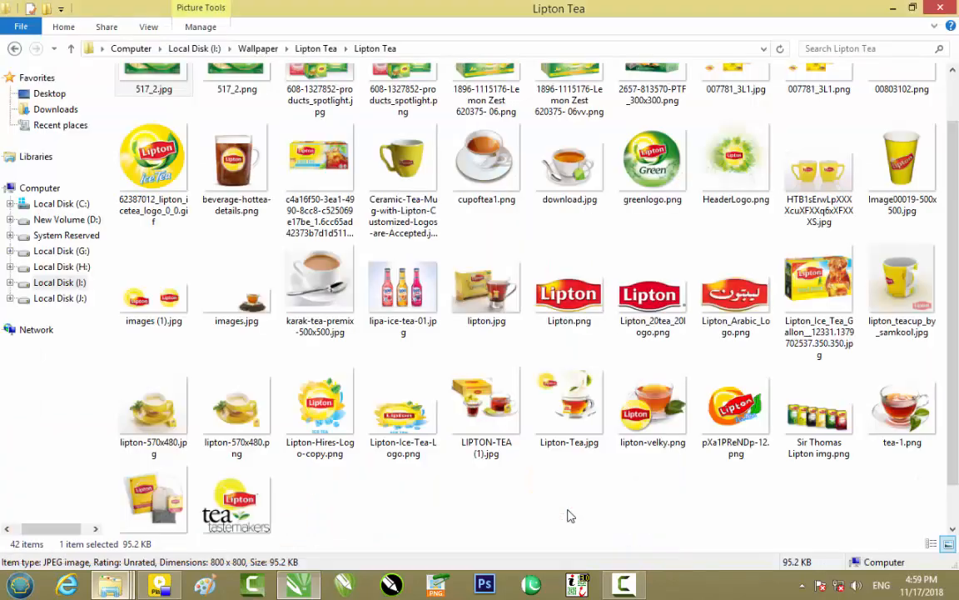
pyautogui.scroll(1, 220, 117)
pyautogui.moveTo(236, 112); pyautogui.dragTo(341, 269)
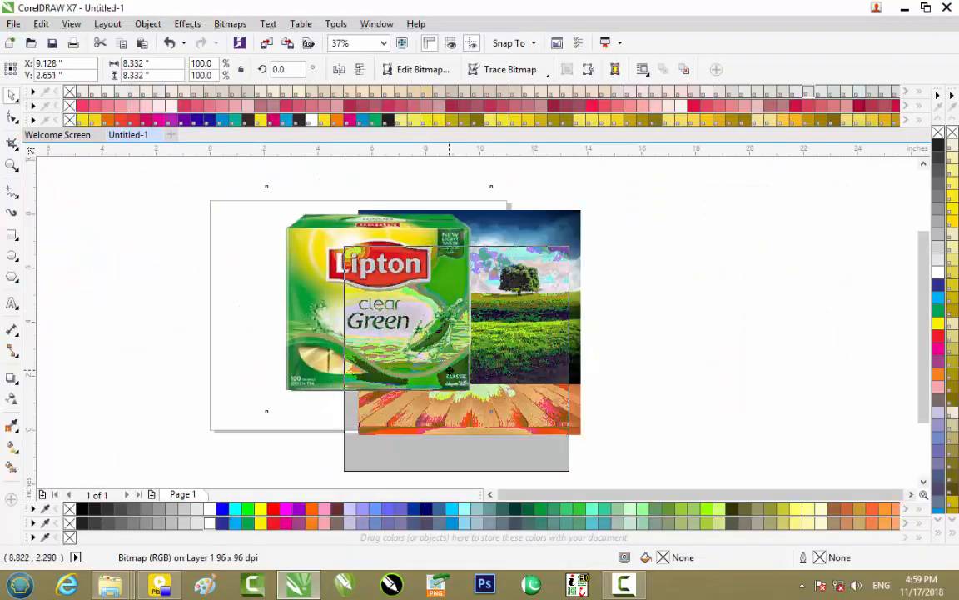
# Delete the transparent green tea box image from over the background group and minimize CorelDRAW.
pyautogui.moveTo(449, 369); pyautogui.dragTo(450, 372)
pyautogui.press('Delete')
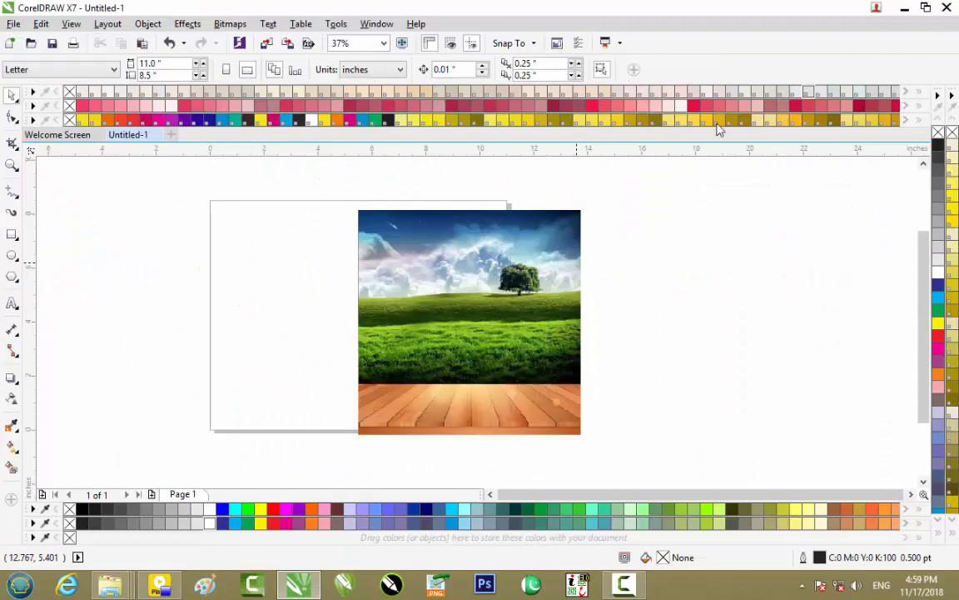
pyautogui.click(911, 11)
# Open 517_2.jpg from the Lipton Tea folder in Photoshop and convert its locked background into the regular layer Layer 0.
pyautogui.scroll(1, 210, 100)
pyautogui.click(151, 127)
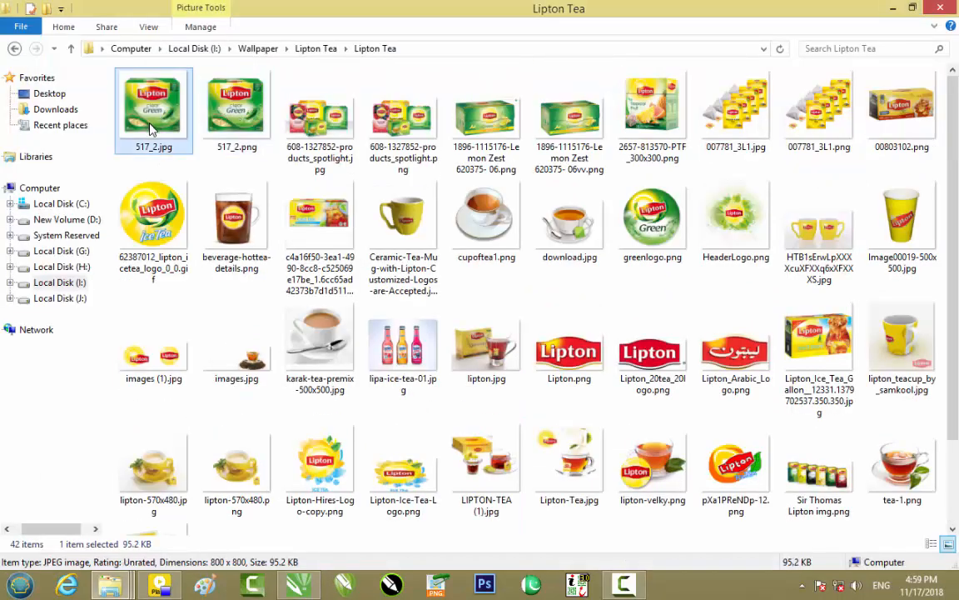
pyautogui.moveTo(150, 127); pyautogui.dragTo(161, 161)
pyautogui.click(487, 583)
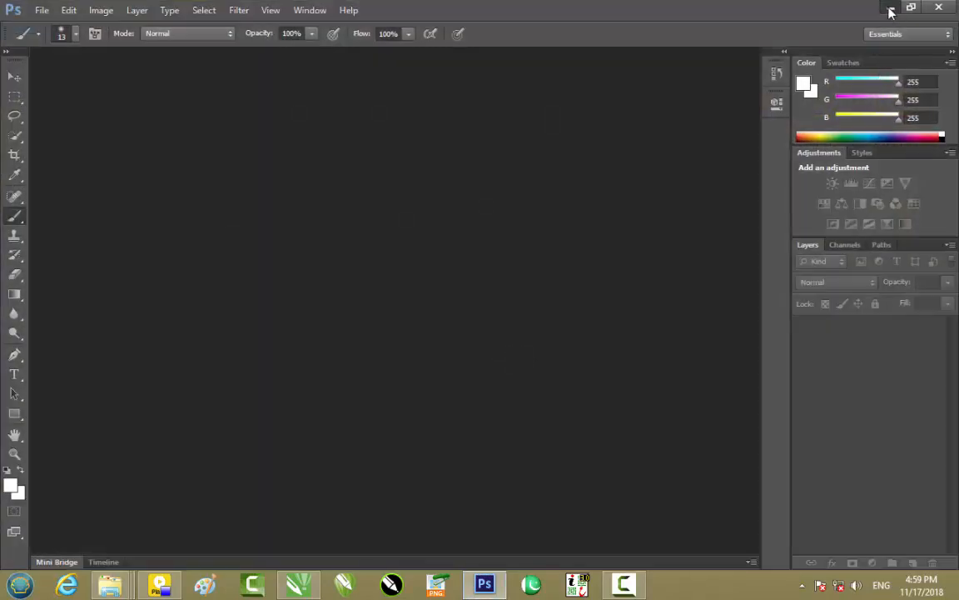
pyautogui.click(892, 7)
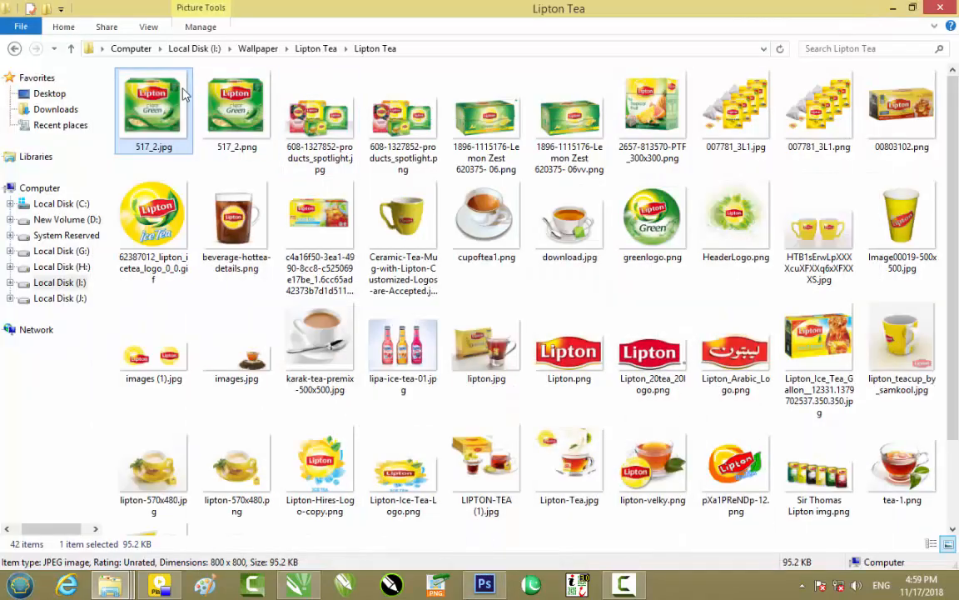
pyautogui.moveTo(182, 86); pyautogui.dragTo(390, 319)
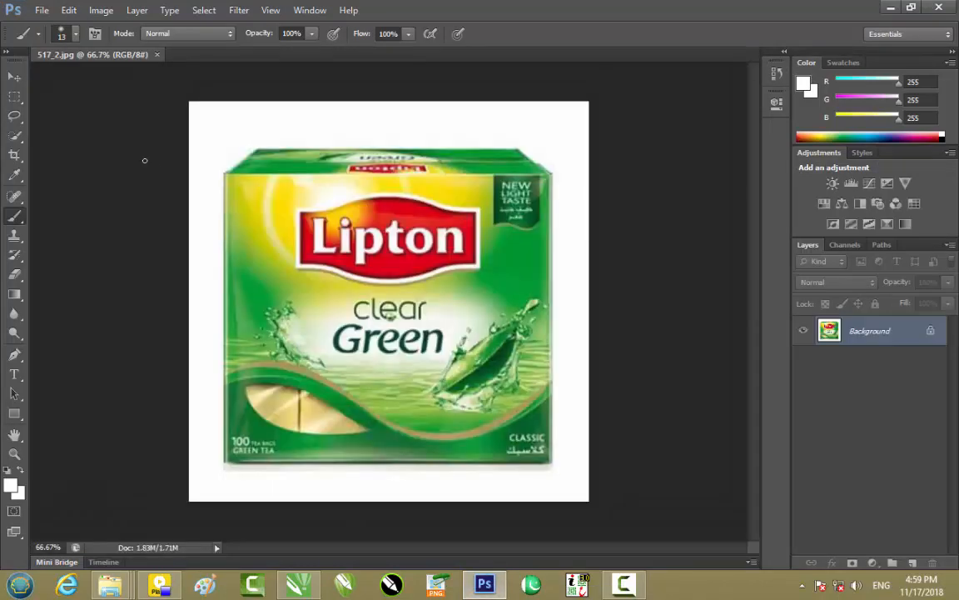
pyautogui.doubleClick(882, 338)
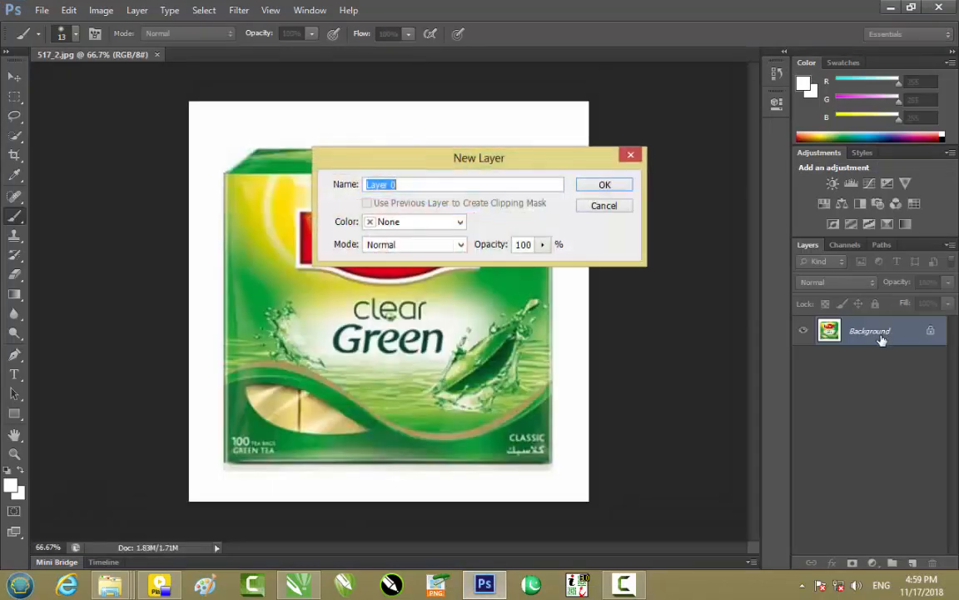
pyautogui.press('Return')
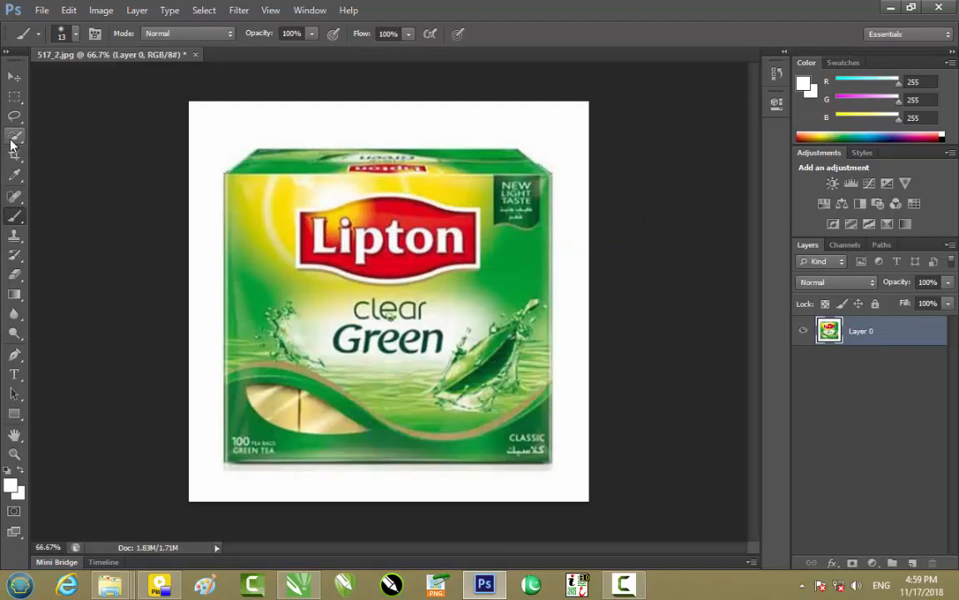
# Select the white area around the green tea box with the Magic Wand, delete it and clear the selection.
pyautogui.click(18, 140)
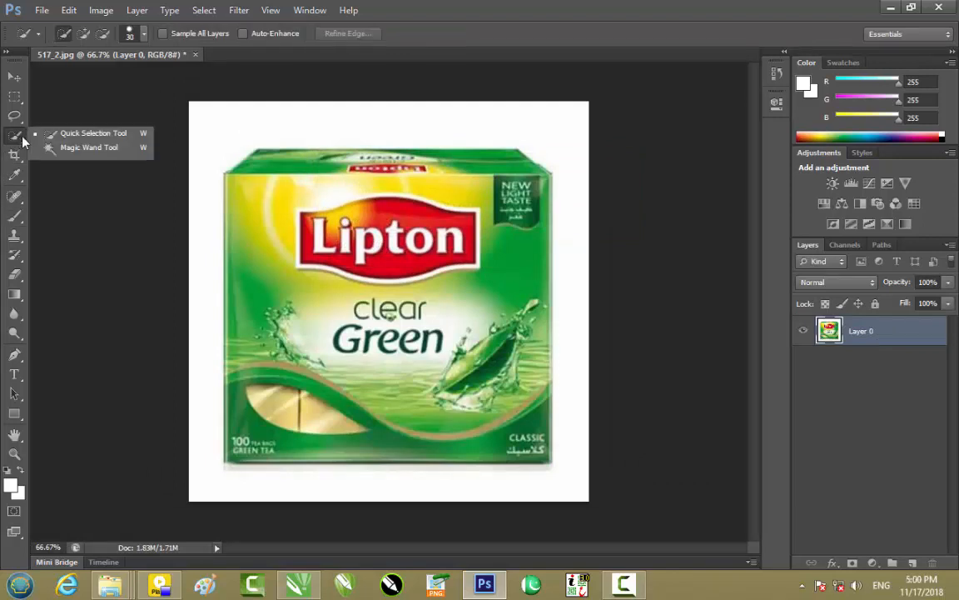
pyautogui.click(77, 149)
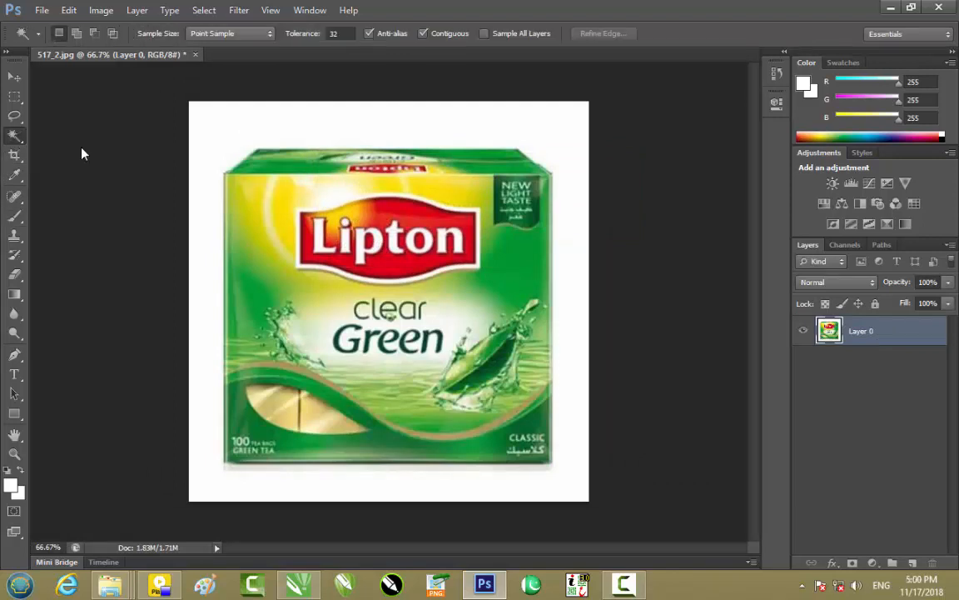
pyautogui.click(210, 136)
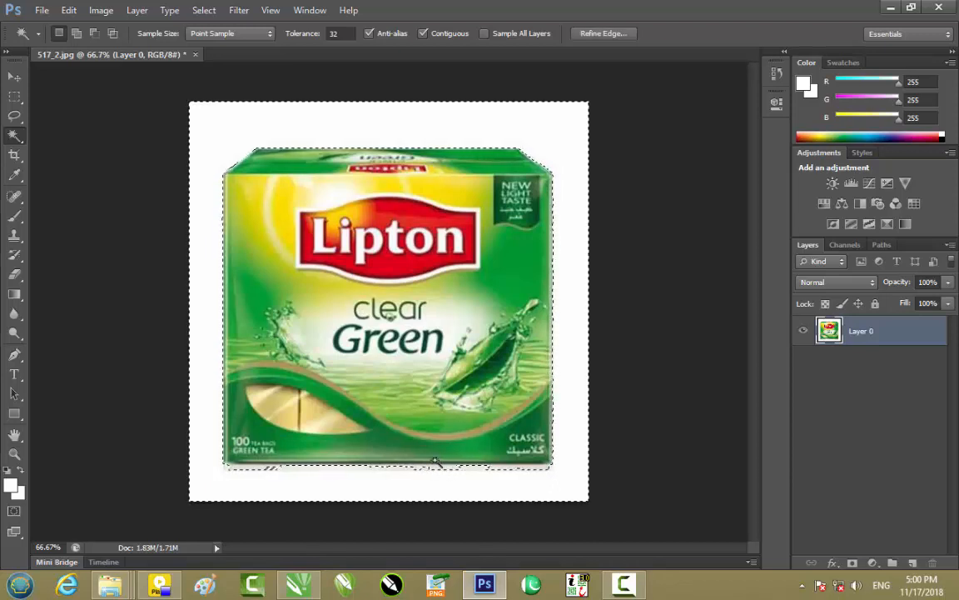
pyautogui.press('shift')
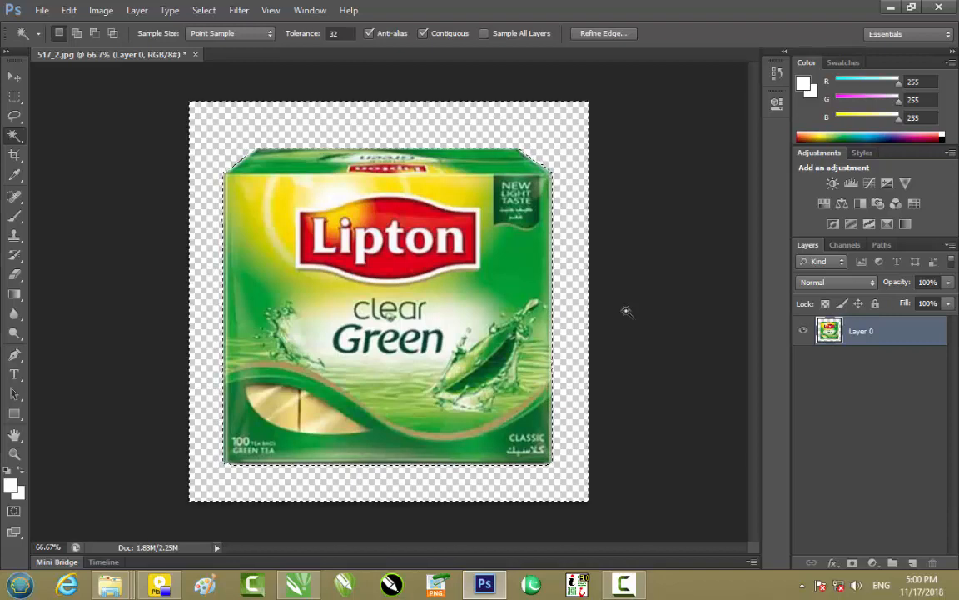
pyautogui.hotkey('ctrl', 'd')
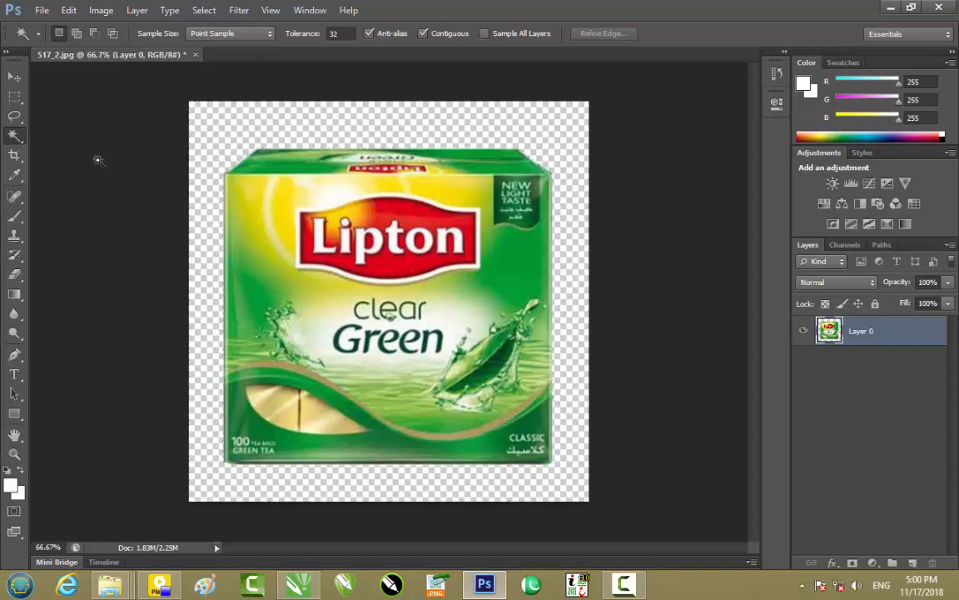
pyautogui.click(14, 77)
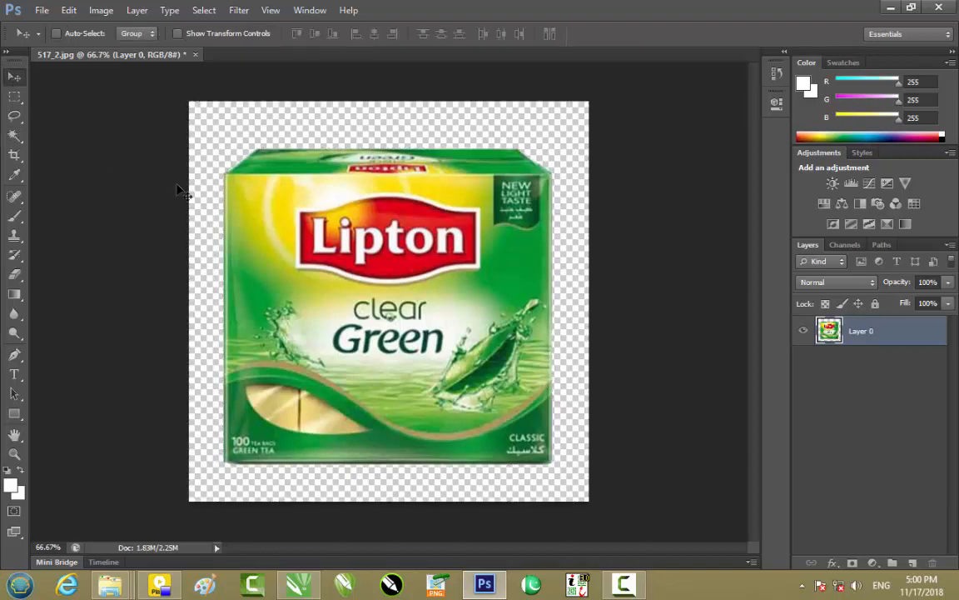
# Save the cut-out green tea box to the Desktop as 1.psd with maximized compatibility and close the document.
pyautogui.hotkey('ctrl', 'shift', 's')
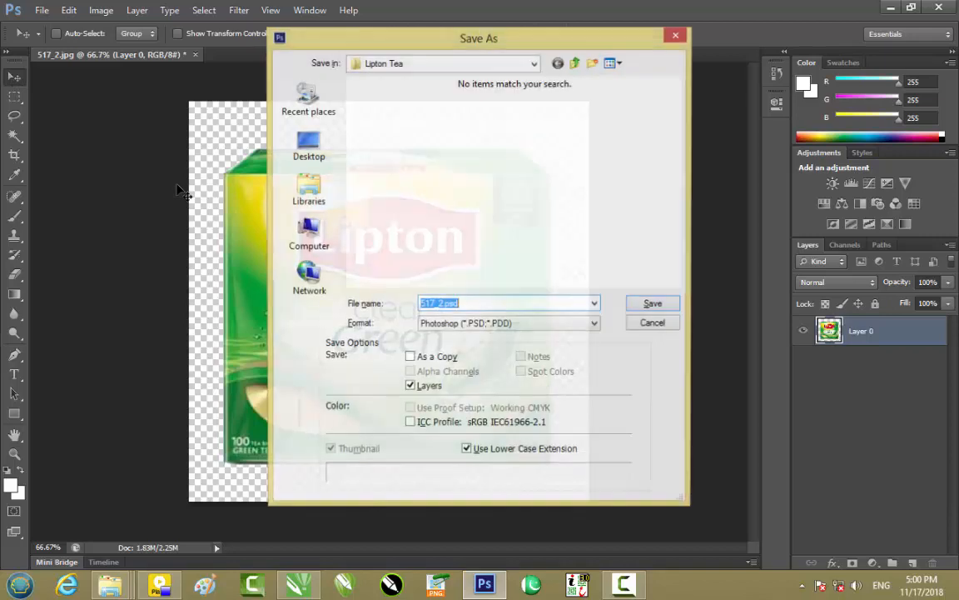
pyautogui.click(307, 146)
pyautogui.click(521, 324)
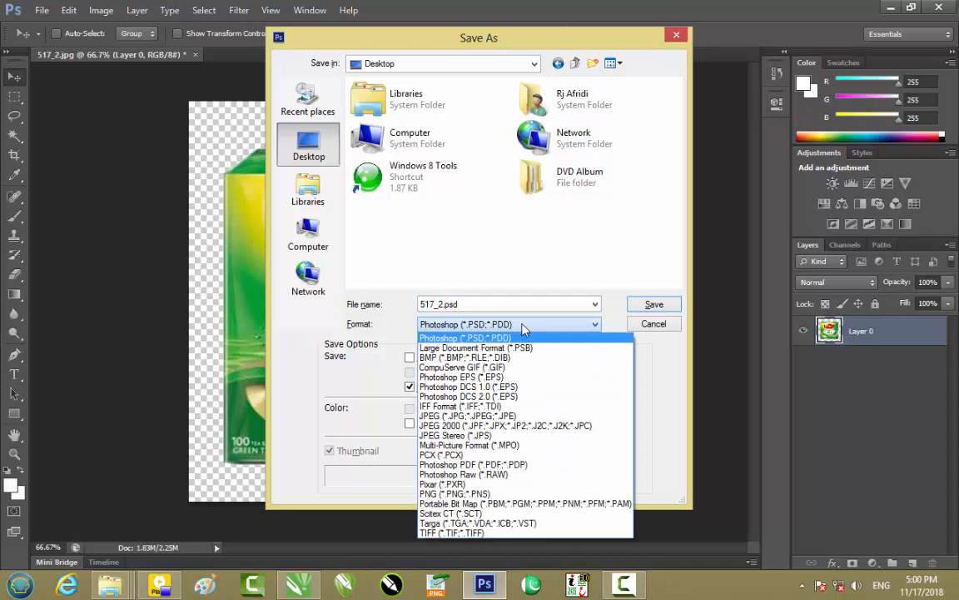
pyautogui.click(523, 326)
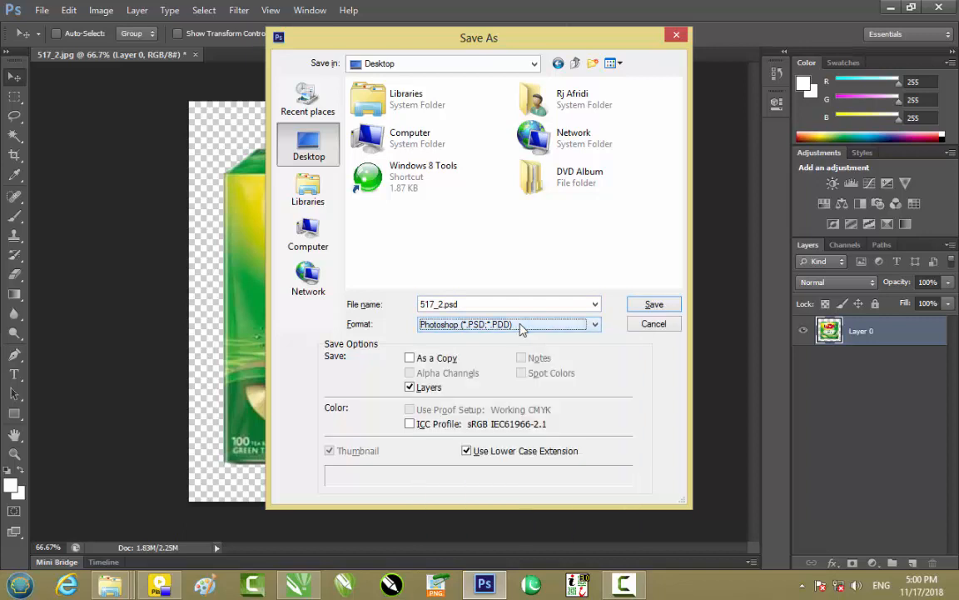
pyautogui.doubleClick(443, 305)
pyautogui.click(443, 305)
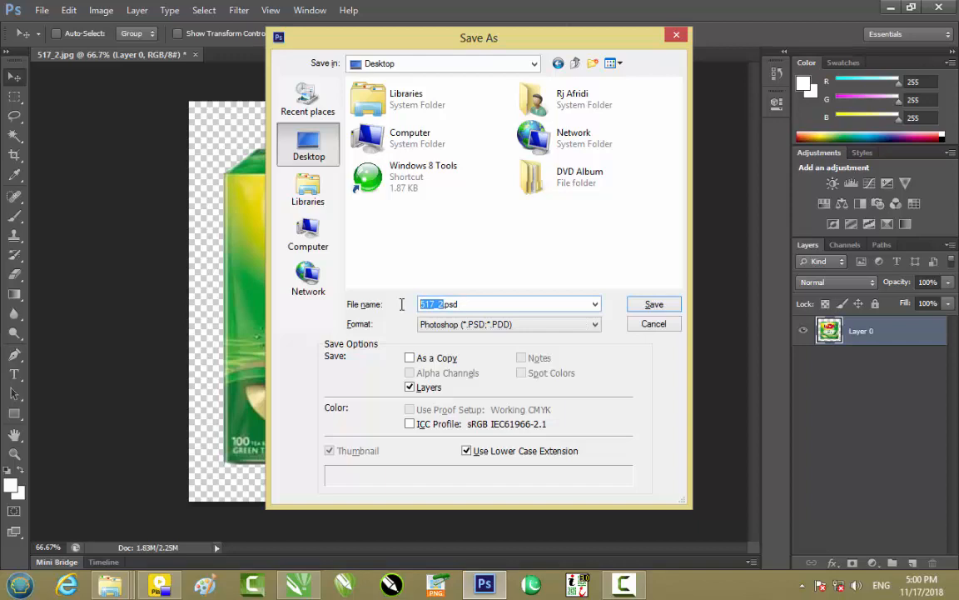
pyautogui.write('1')
pyautogui.click(655, 305)
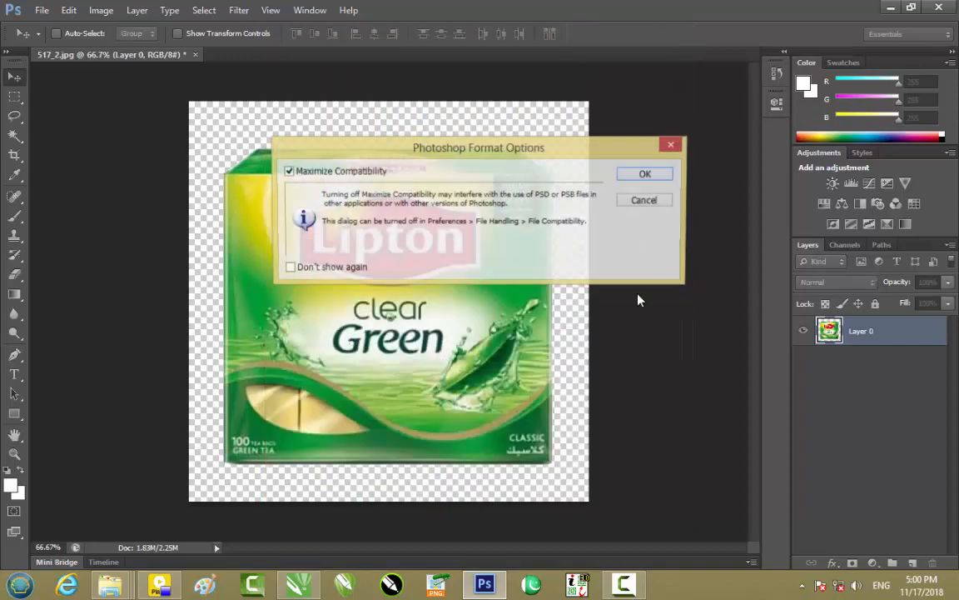
pyautogui.click(658, 178)
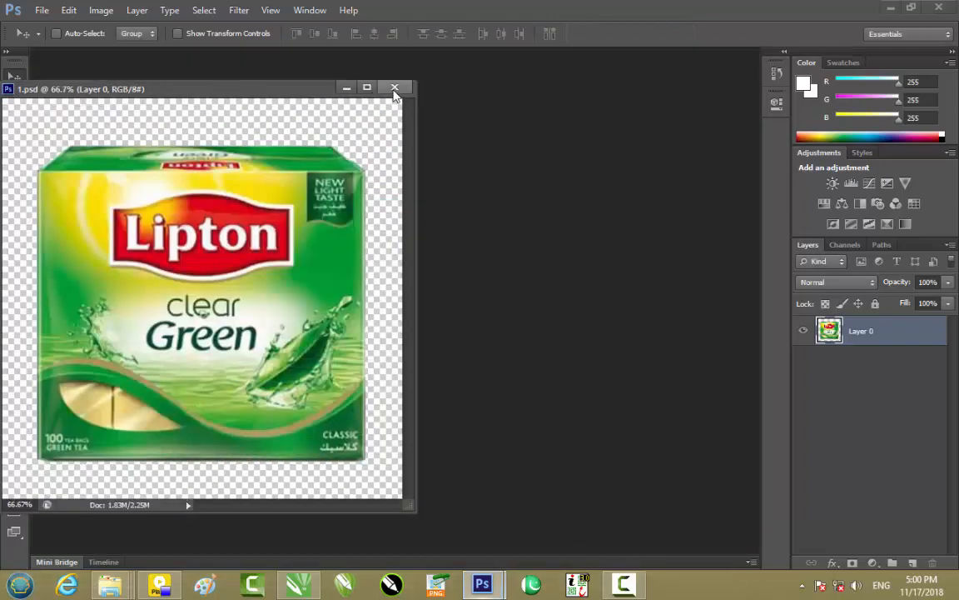
pyautogui.click(394, 88)
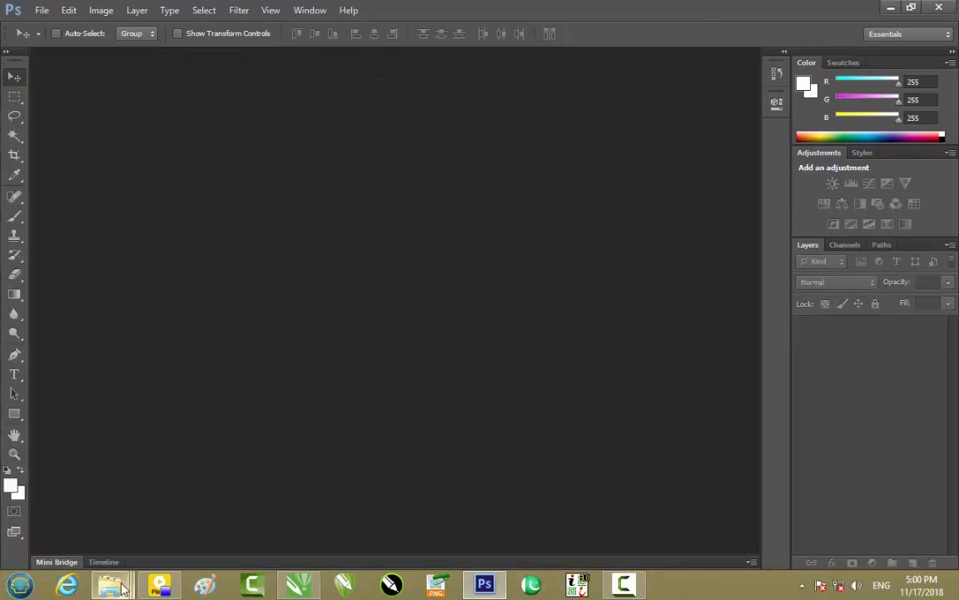
pyautogui.moveTo(110, 585)
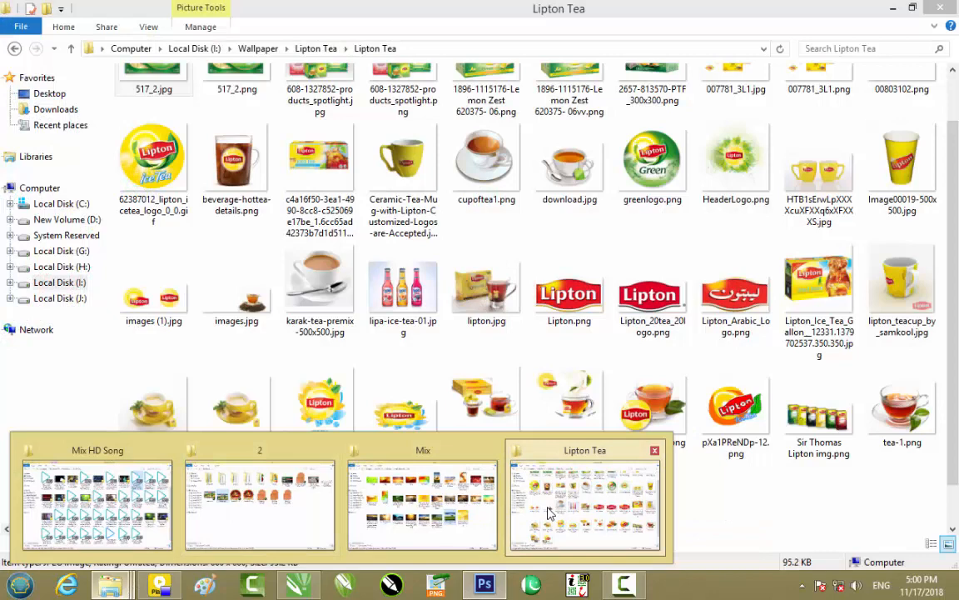
pyautogui.click(548, 511)
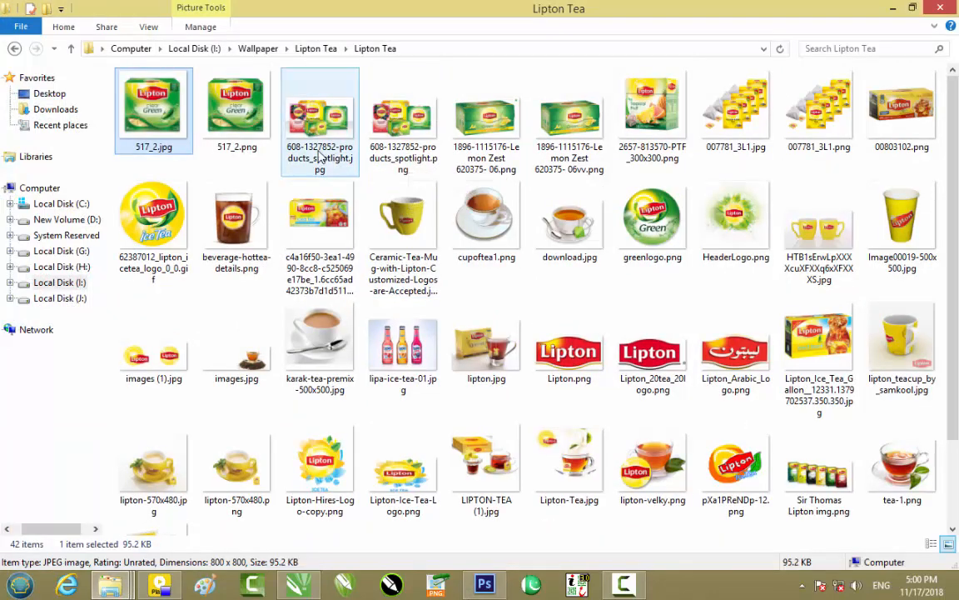
pyautogui.moveTo(326, 148); pyautogui.dragTo(426, 341)
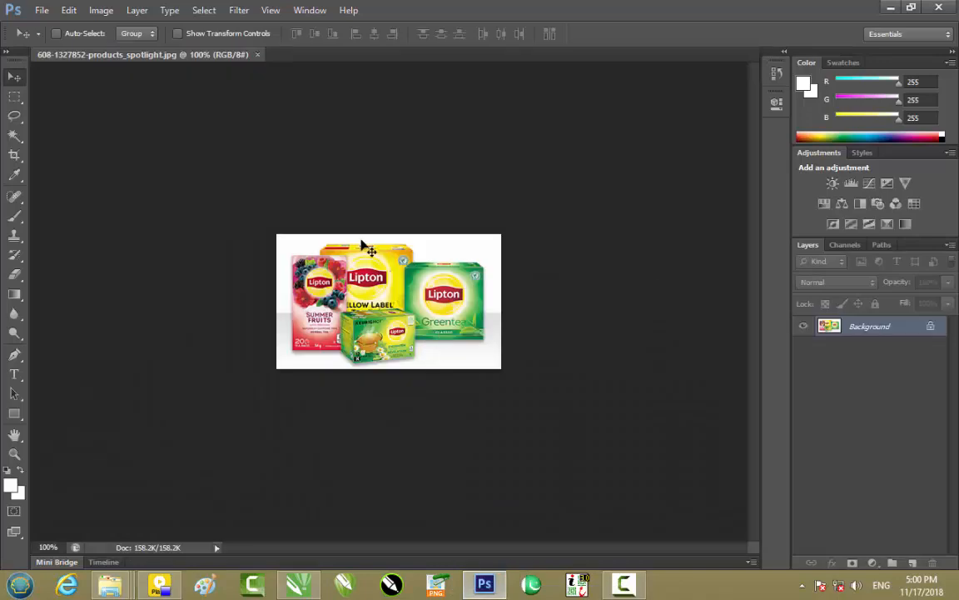
pyautogui.doubleClick(872, 327)
pyautogui.press('Return')
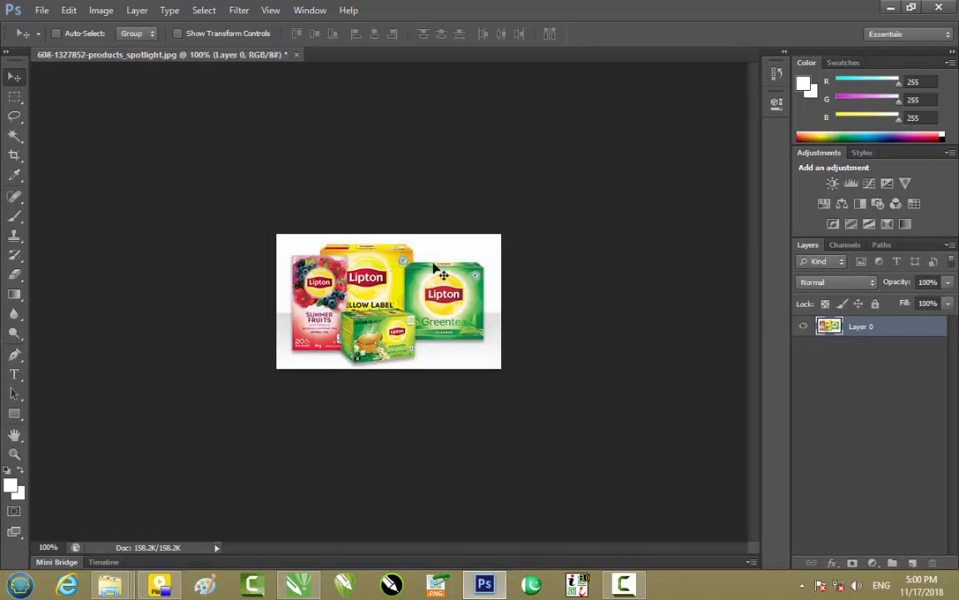
# Remove the white and grey backdrop around the four Lipton boxes with the Magic Wand and clear the selection.
pyautogui.hotkey('ctrl', '+')
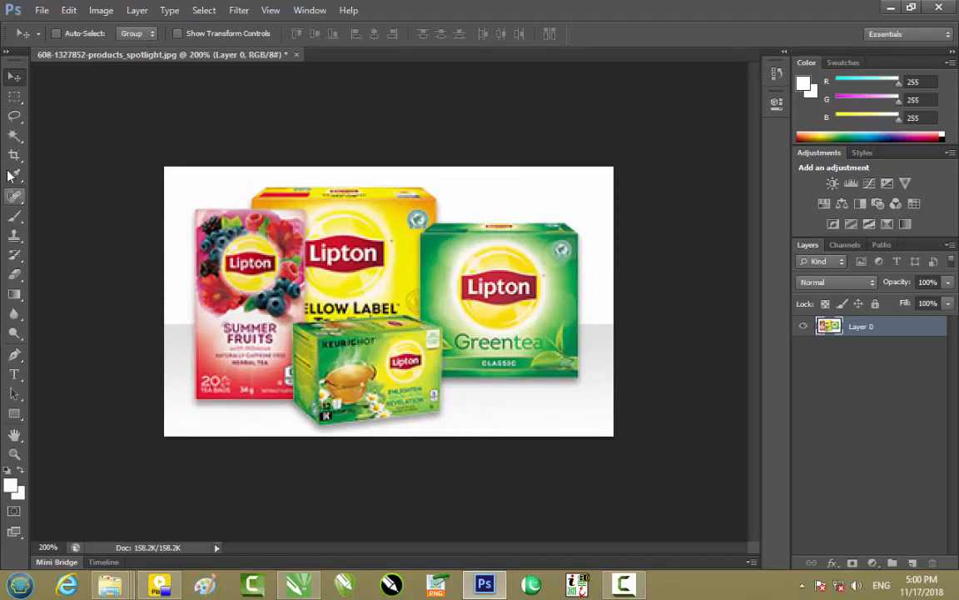
pyautogui.click(14, 135)
pyautogui.click(186, 187)
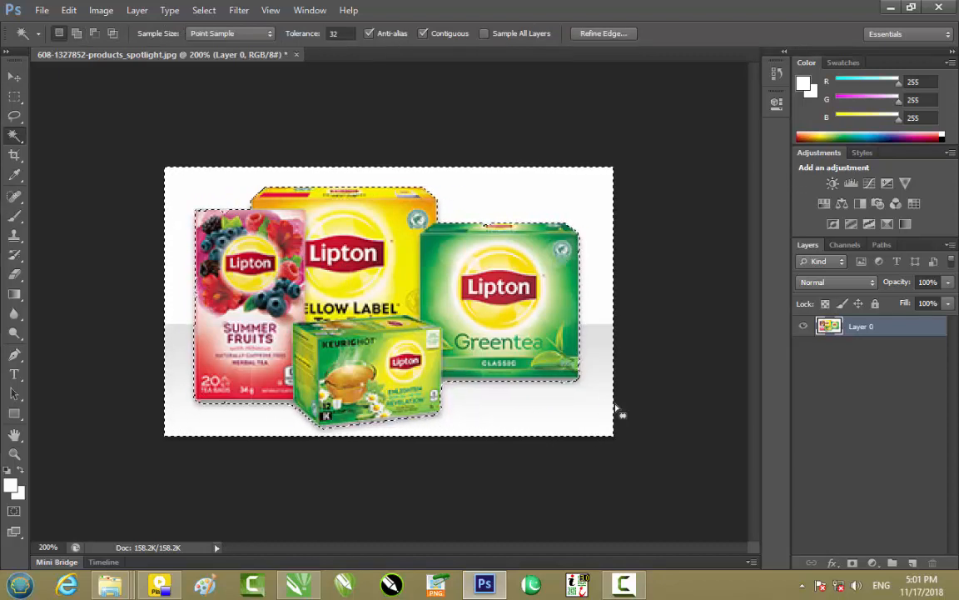
pyautogui.press('Delete')
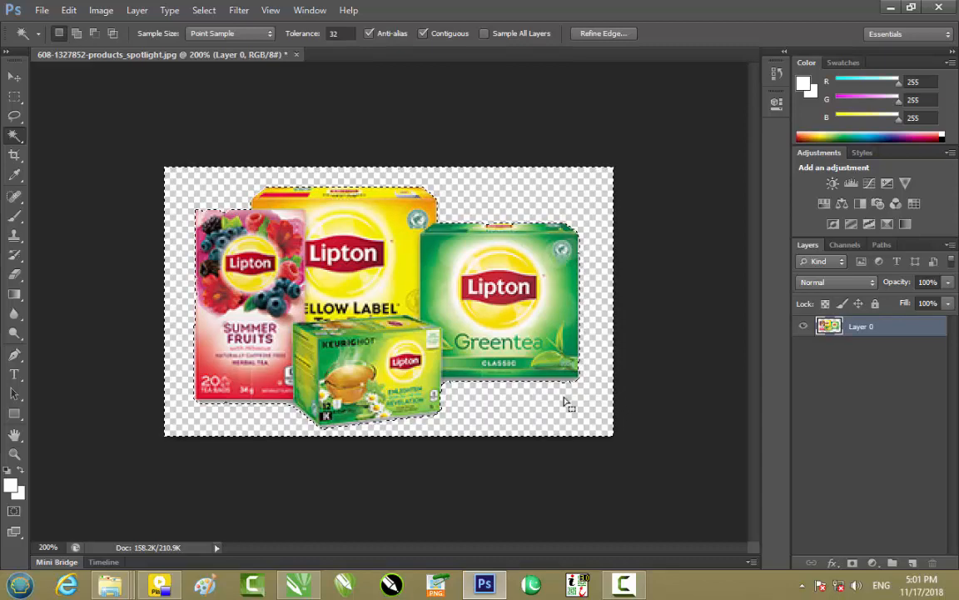
pyautogui.hotkey('ctrl', 'd')
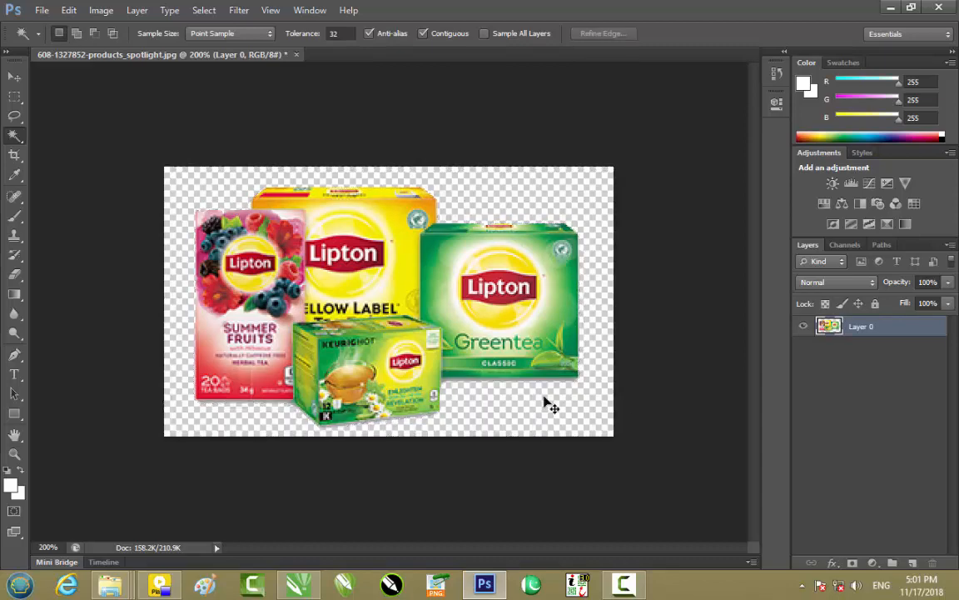
# Save the cut-out group of Lipton boxes to the Desktop as 2.psd and close the document.
pyautogui.hotkey('ctrl', 'shift', 's')
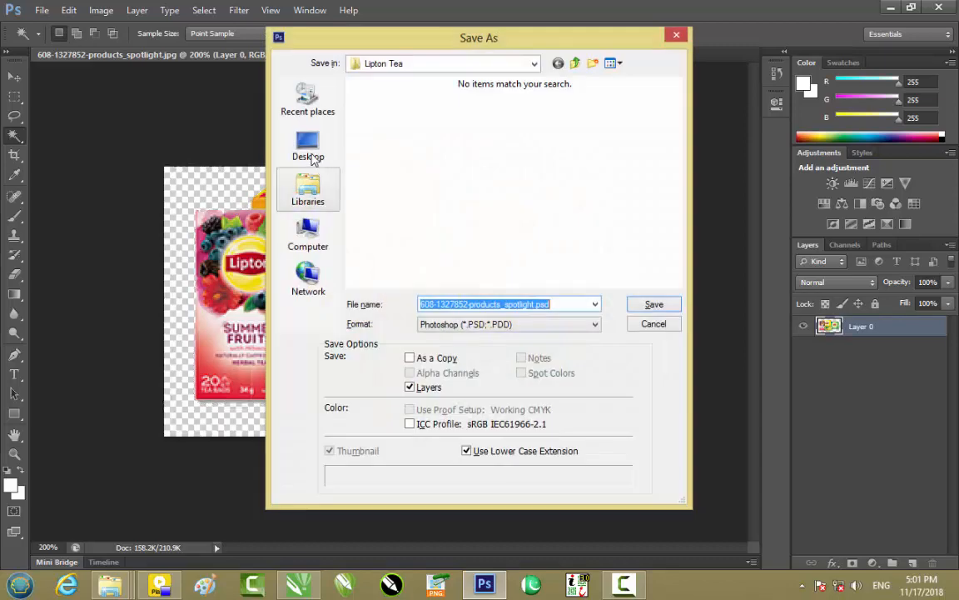
pyautogui.click(308, 143)
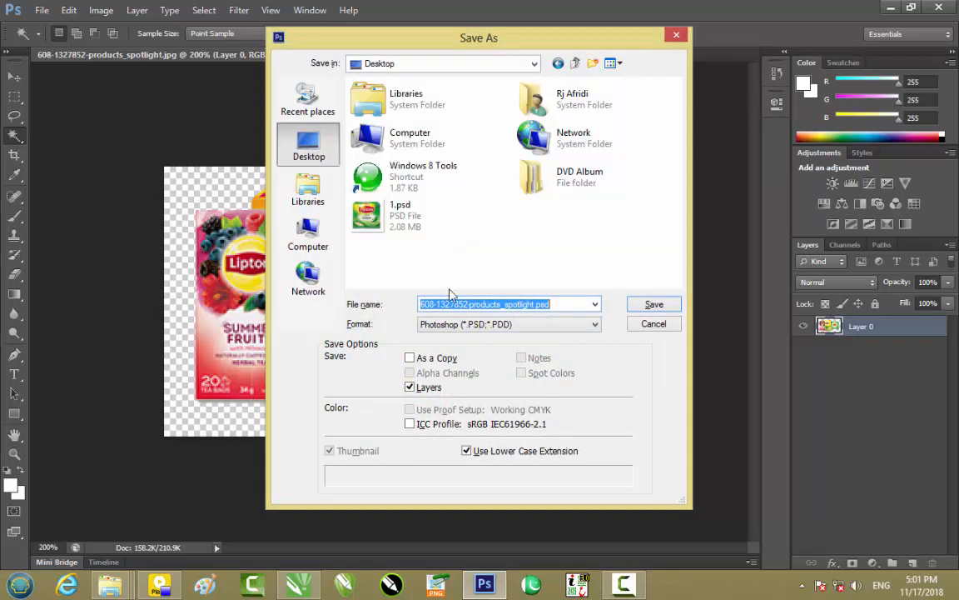
pyautogui.click(534, 304)
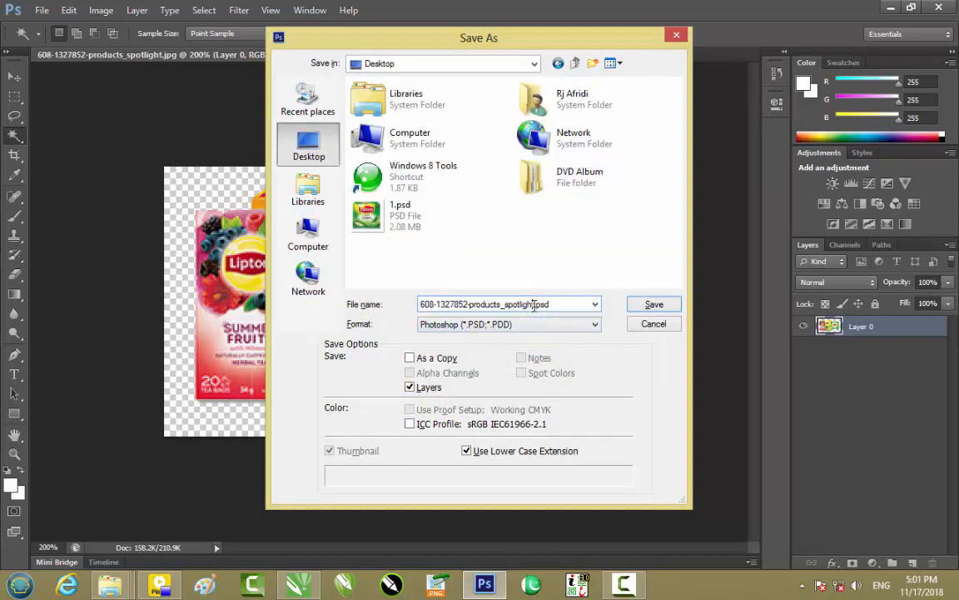
pyautogui.moveTo(534, 305); pyautogui.dragTo(365, 306)
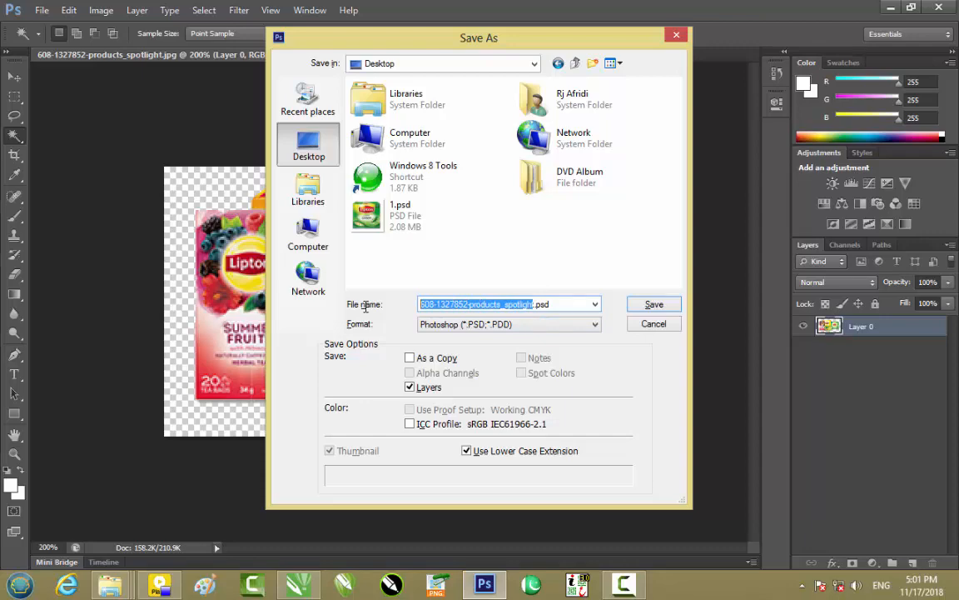
pyautogui.write('2')
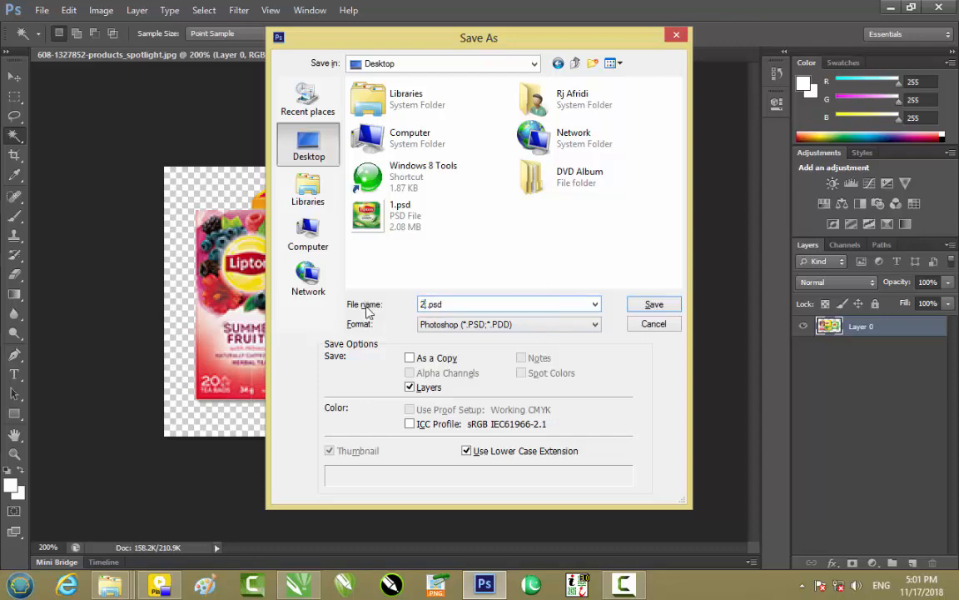
pyautogui.click(655, 306)
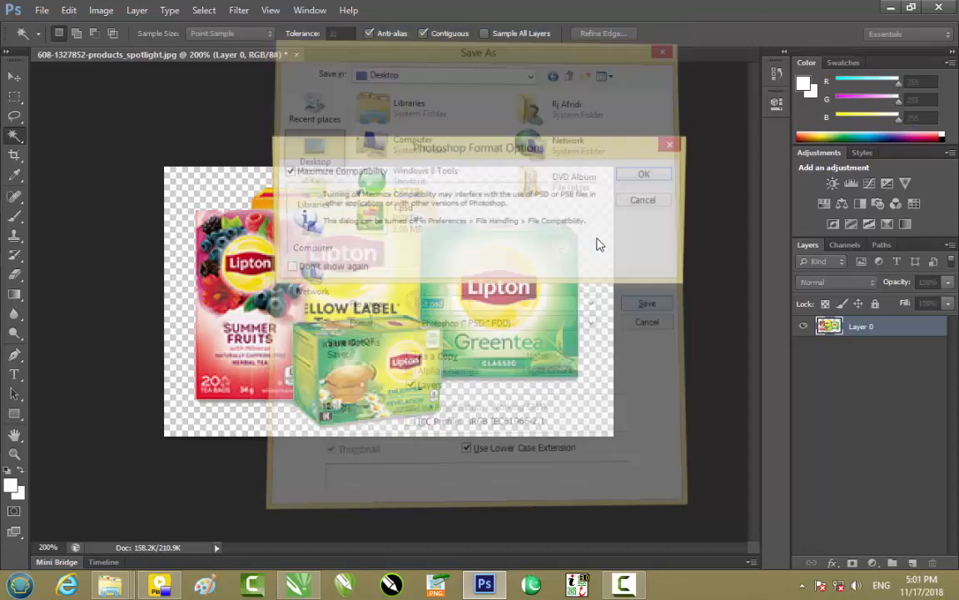
pyautogui.click(588, 159)
pyautogui.moveTo(631, 59); pyautogui.dragTo(575, 86)
pyautogui.click(419, 82)
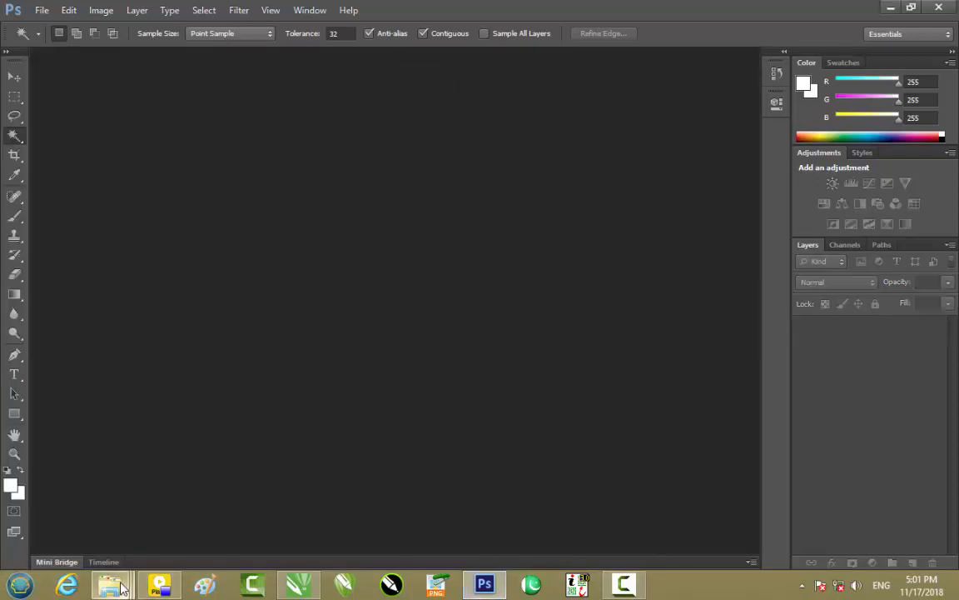
# Open download.jpg, the teacup picture, from the Lipton Tea folder in Photoshop.
pyautogui.moveTo(111, 586)
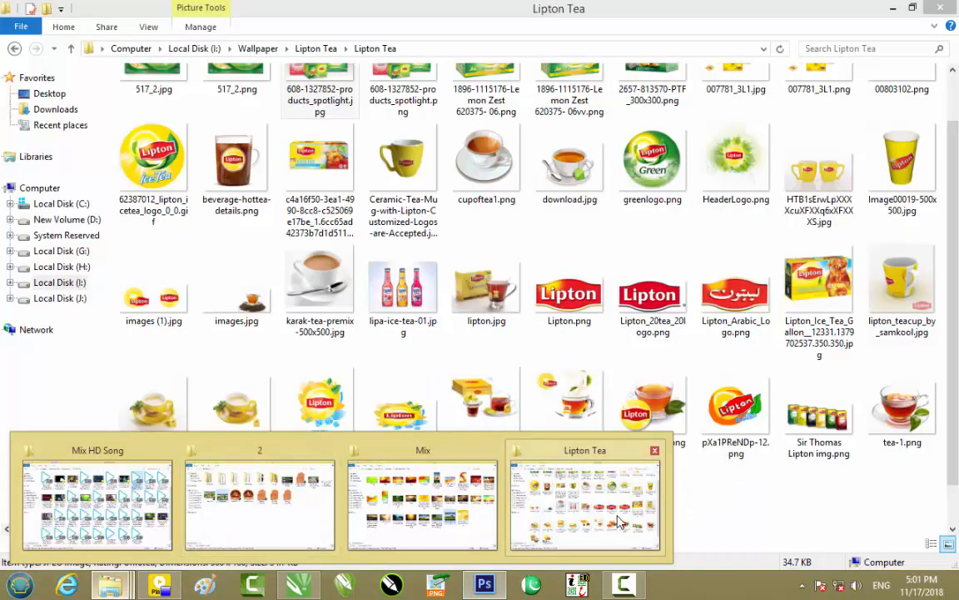
pyautogui.click(620, 523)
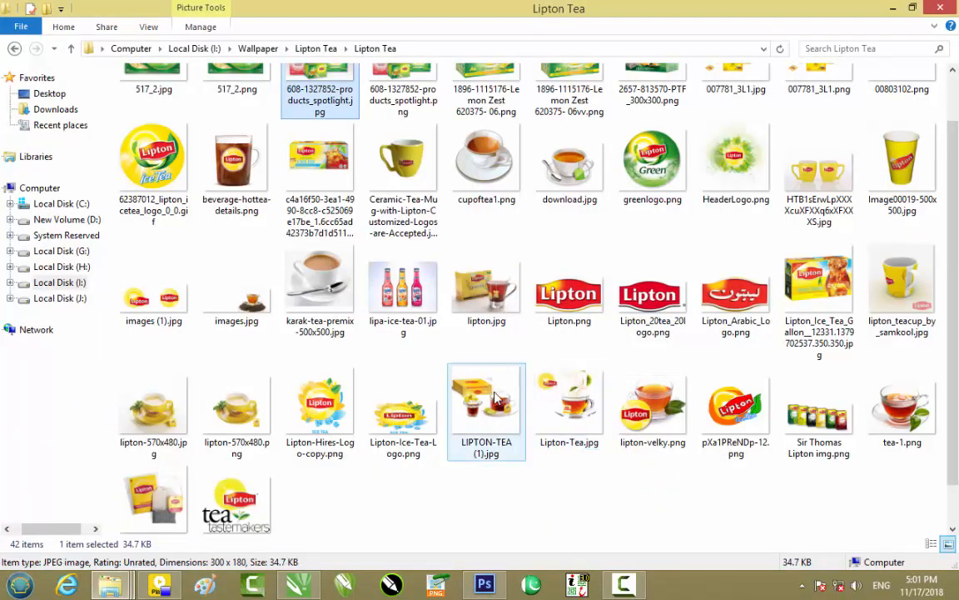
pyautogui.scroll(1, 494, 398)
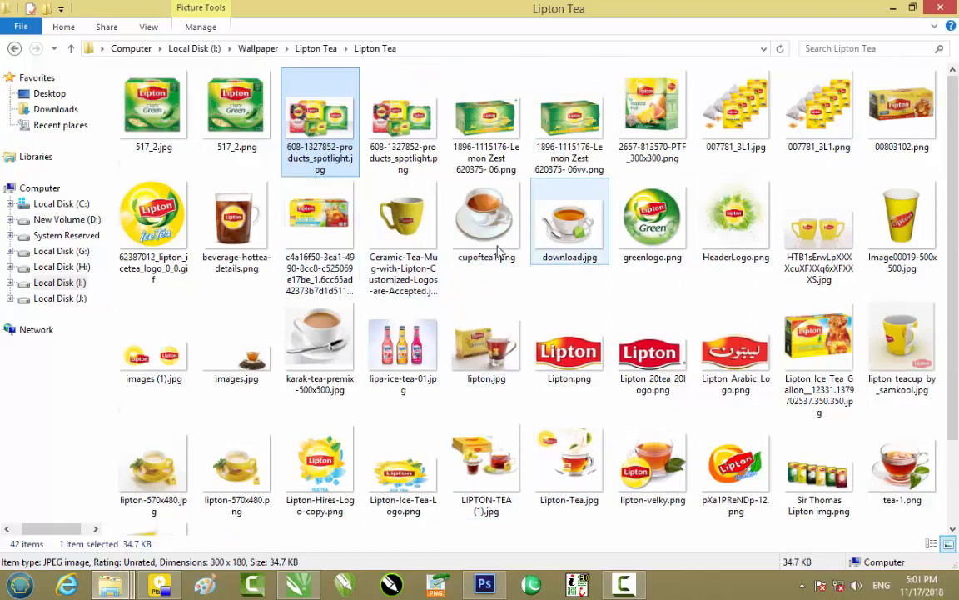
pyautogui.moveTo(569, 223); pyautogui.dragTo(471, 398)
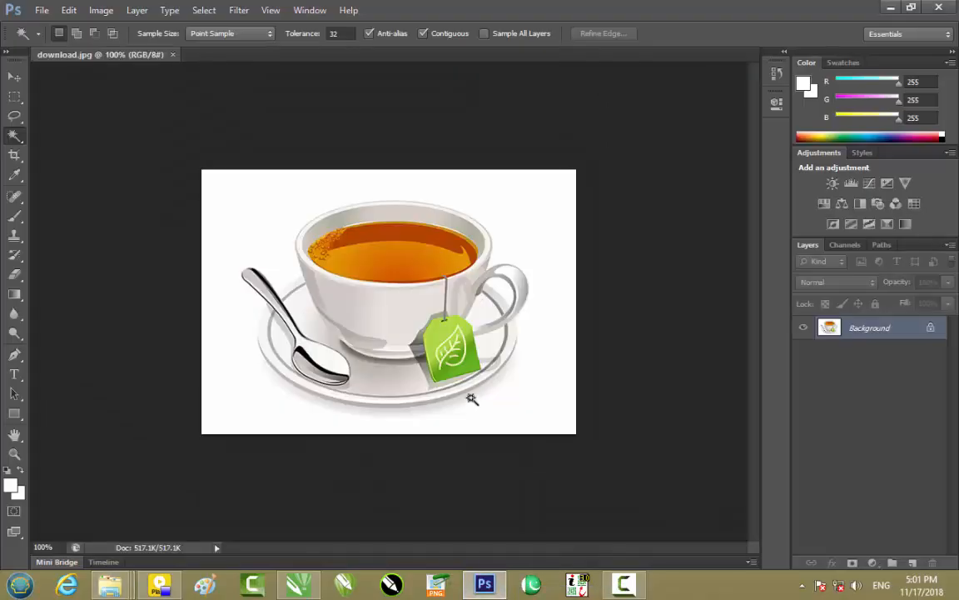
pyautogui.click(220, 312)
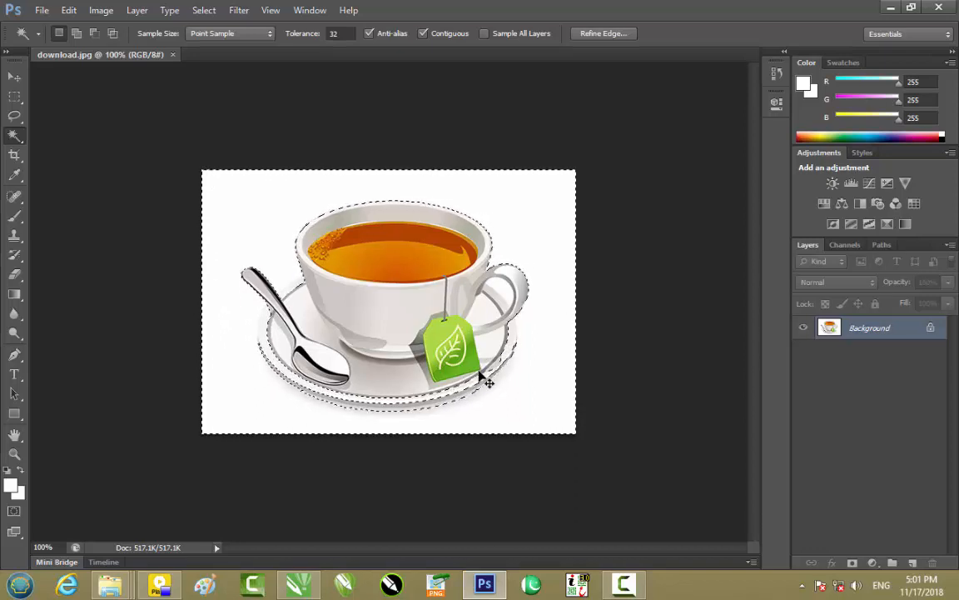
pyautogui.hotkey('ctrl', '+')
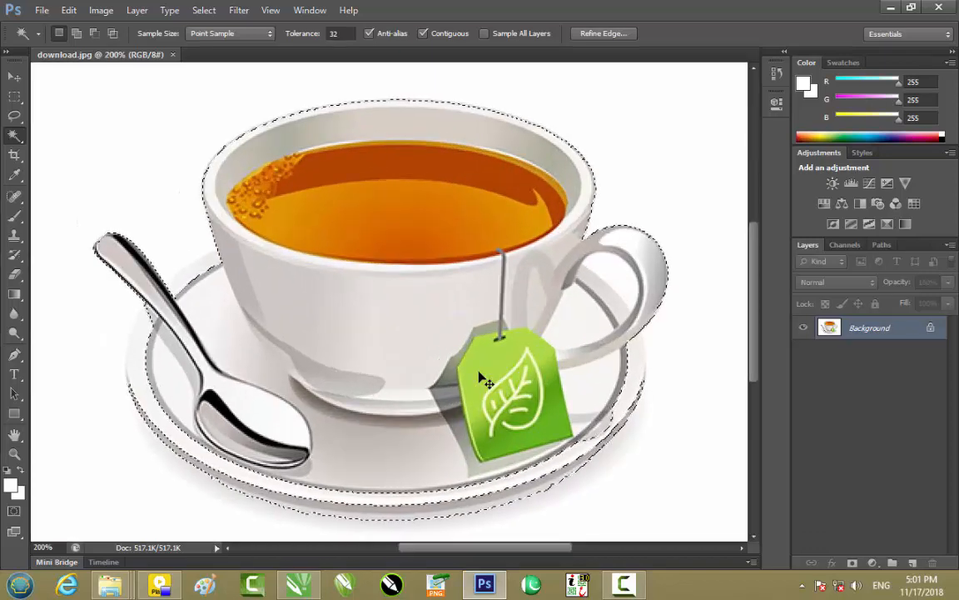
pyautogui.hotkey('ctrl', 'd')
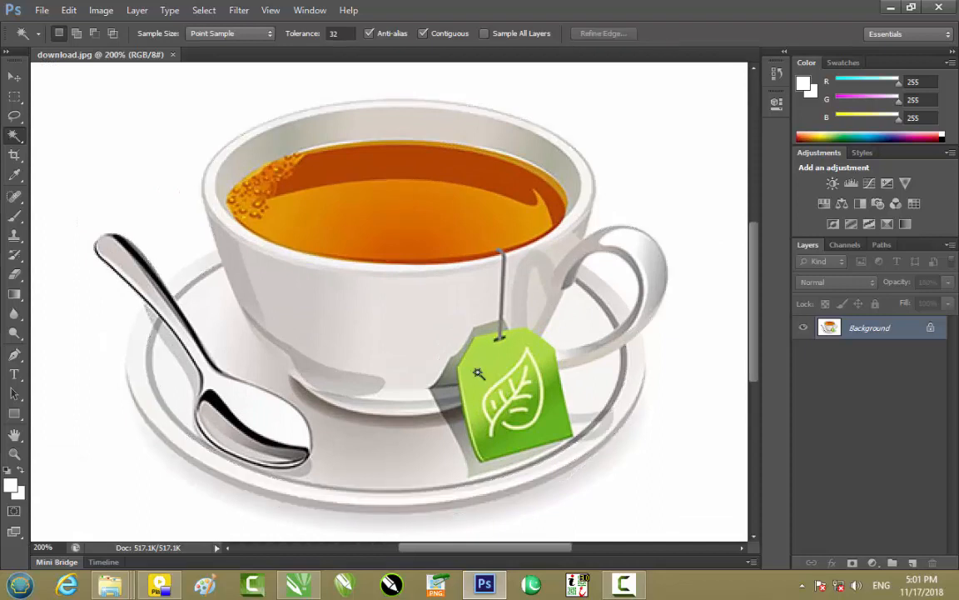
# Select the white backdrop all around the cup, spoon and saucer with the Quick Selection Tool.
pyautogui.rightClick(13, 140)
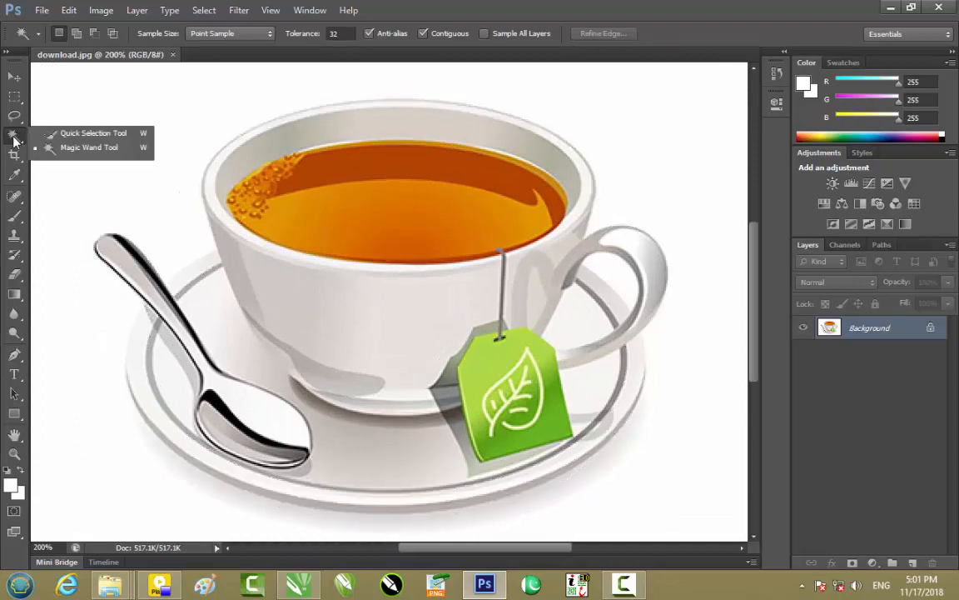
pyautogui.click(83, 133)
pyautogui.moveTo(86, 158)
pyautogui.mouseDown()
pyautogui.moveTo(55, 192)
pyautogui.moveTo(62, 214)
pyautogui.mouseUp()
pyautogui.moveTo(216, 290); pyautogui.dragTo(467, 265)
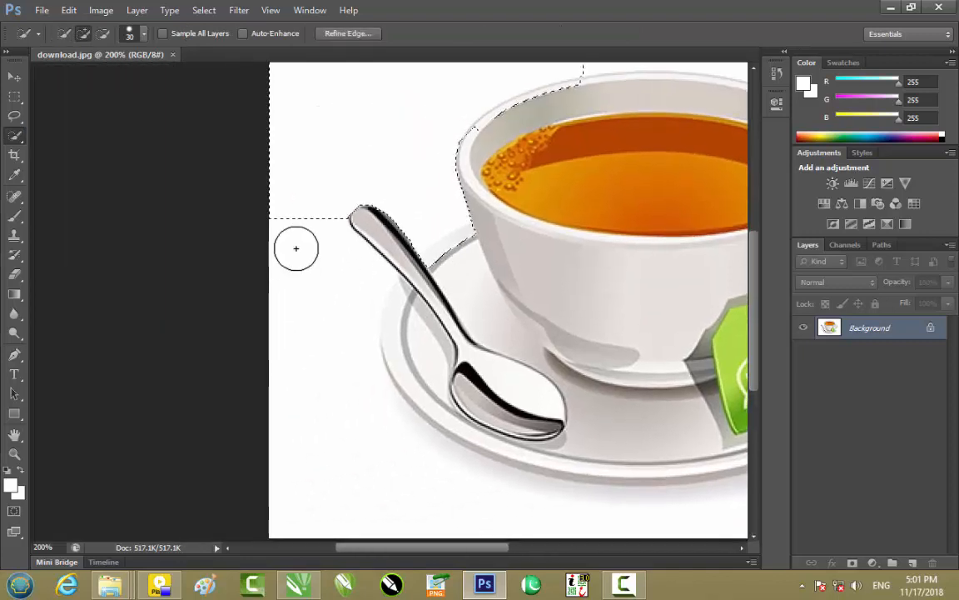
pyautogui.moveTo(300, 231)
pyautogui.mouseDown()
pyautogui.moveTo(301, 429)
pyautogui.moveTo(384, 450)
pyautogui.moveTo(617, 456)
pyautogui.moveTo(581, 400)
pyautogui.mouseUp()
pyautogui.moveTo(492, 368)
pyautogui.mouseDown()
pyautogui.moveTo(334, 334)
pyautogui.moveTo(92, 308)
pyautogui.mouseUp()
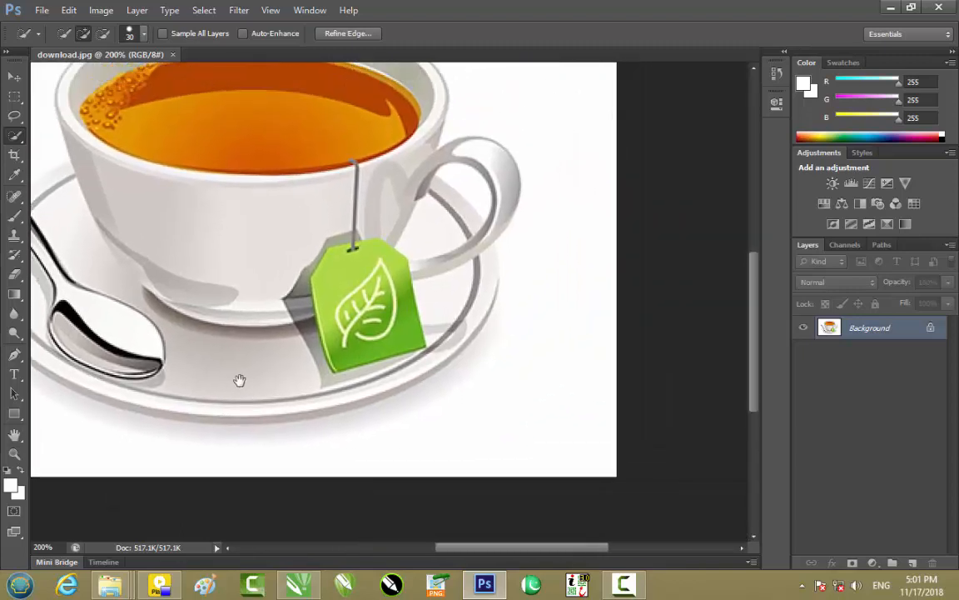
pyautogui.moveTo(239, 381); pyautogui.dragTo(240, 426)
pyautogui.moveTo(338, 251); pyautogui.dragTo(355, 400)
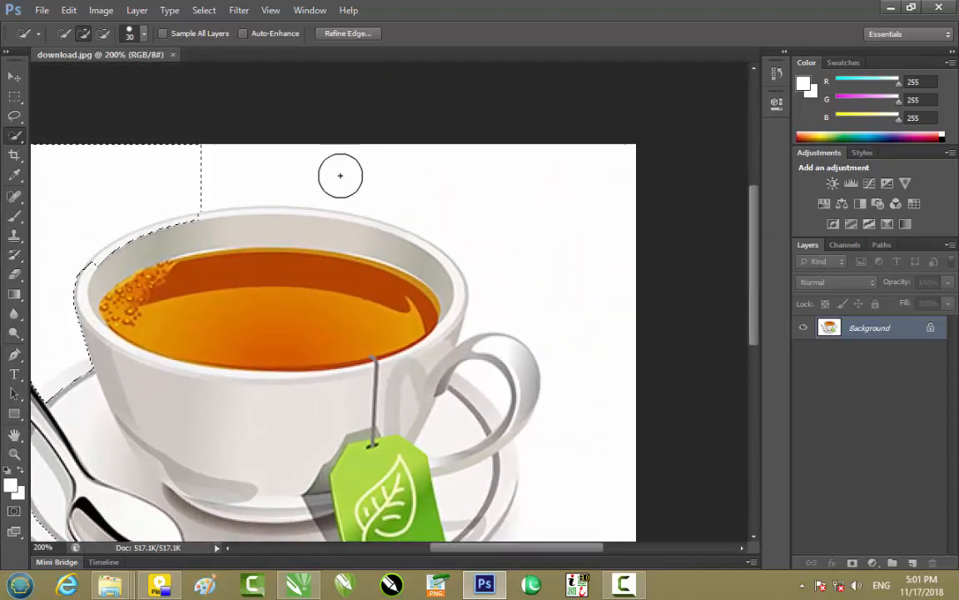
pyautogui.moveTo(341, 173)
pyautogui.mouseDown()
pyautogui.moveTo(474, 186)
pyautogui.moveTo(592, 230)
pyautogui.moveTo(609, 283)
pyautogui.moveTo(594, 355)
pyautogui.mouseUp()
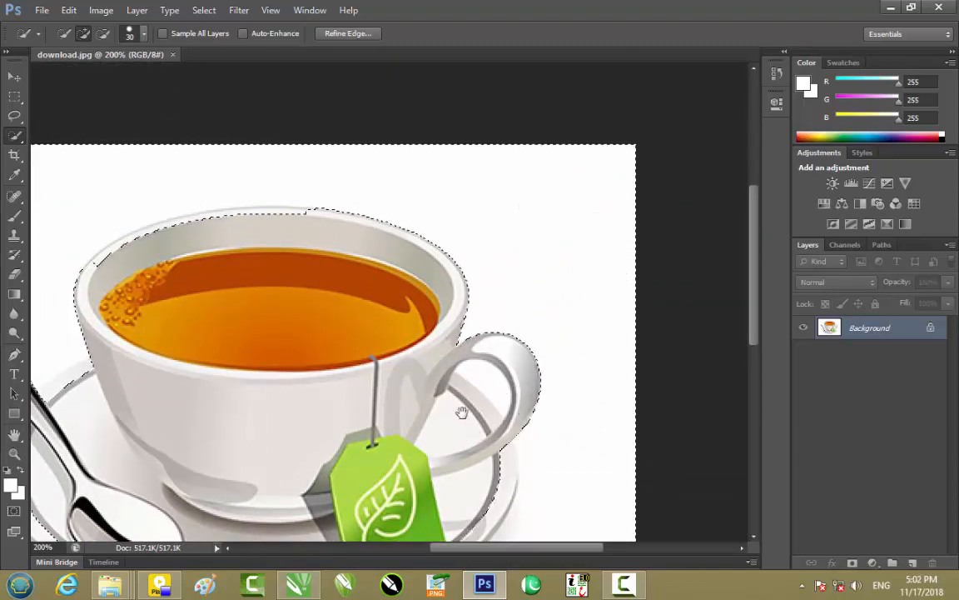
pyautogui.moveTo(461, 407); pyautogui.dragTo(452, 254)
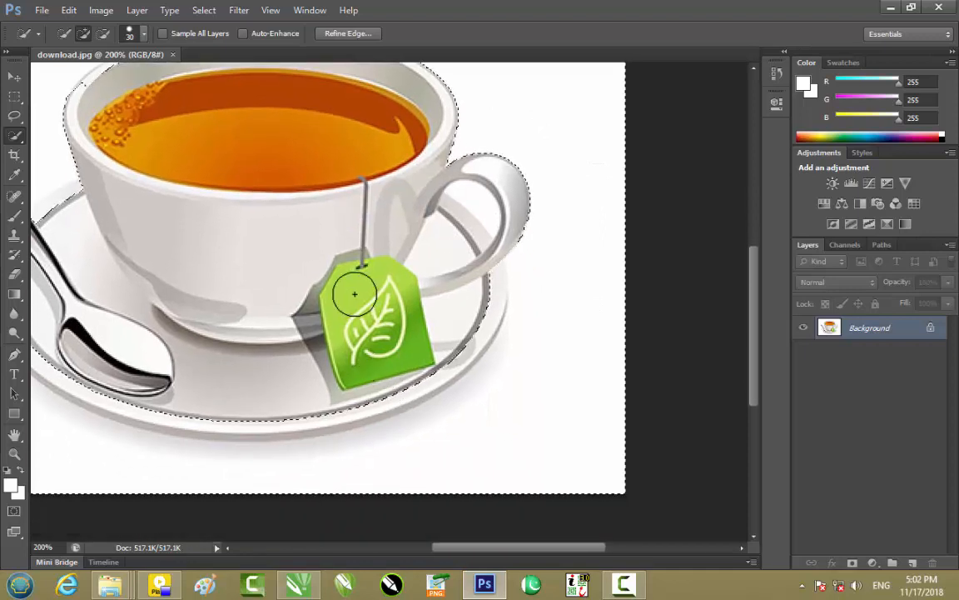
# Subtract the saucer's front rim and its edge beside the spoon from the backdrop selection.
pyautogui.press('alt')
pyautogui.moveTo(335, 401)
pyautogui.mouseDown()
pyautogui.moveTo(336, 391)
pyautogui.moveTo(297, 405)
pyautogui.moveTo(302, 412)
pyautogui.moveTo(221, 413)
pyautogui.moveTo(117, 388)
pyautogui.moveTo(127, 400)
pyautogui.moveTo(78, 381)
pyautogui.mouseUp()
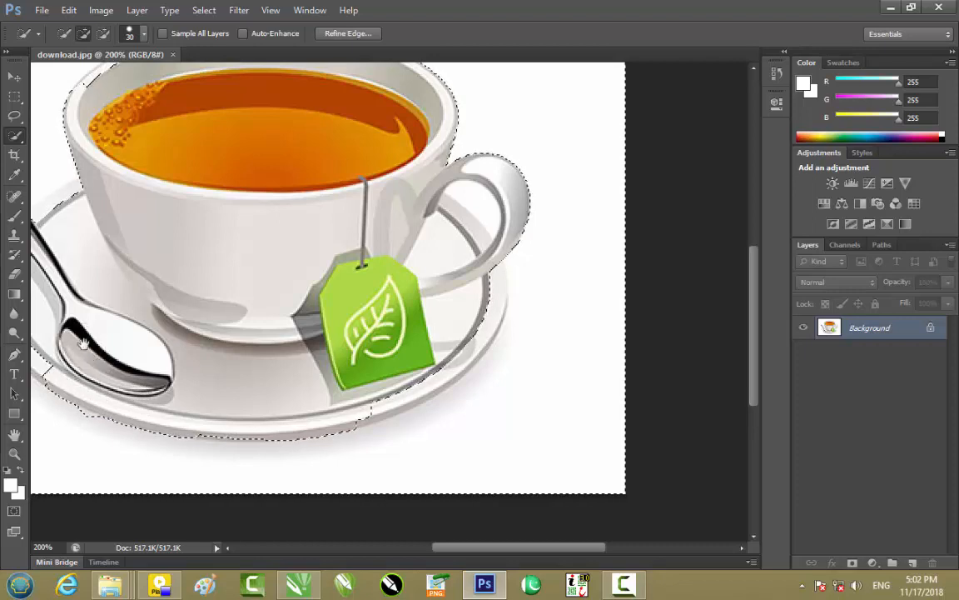
pyautogui.moveTo(83, 344); pyautogui.dragTo(325, 349)
pyautogui.moveTo(274, 371)
pyautogui.mouseDown()
pyautogui.moveTo(292, 358)
pyautogui.moveTo(285, 364)
pyautogui.moveTo(285, 349)
pyautogui.moveTo(261, 327)
pyautogui.moveTo(252, 281)
pyautogui.moveTo(267, 242)
pyautogui.moveTo(262, 248)
pyautogui.moveTo(319, 231)
pyautogui.moveTo(321, 213)
pyautogui.mouseUp()
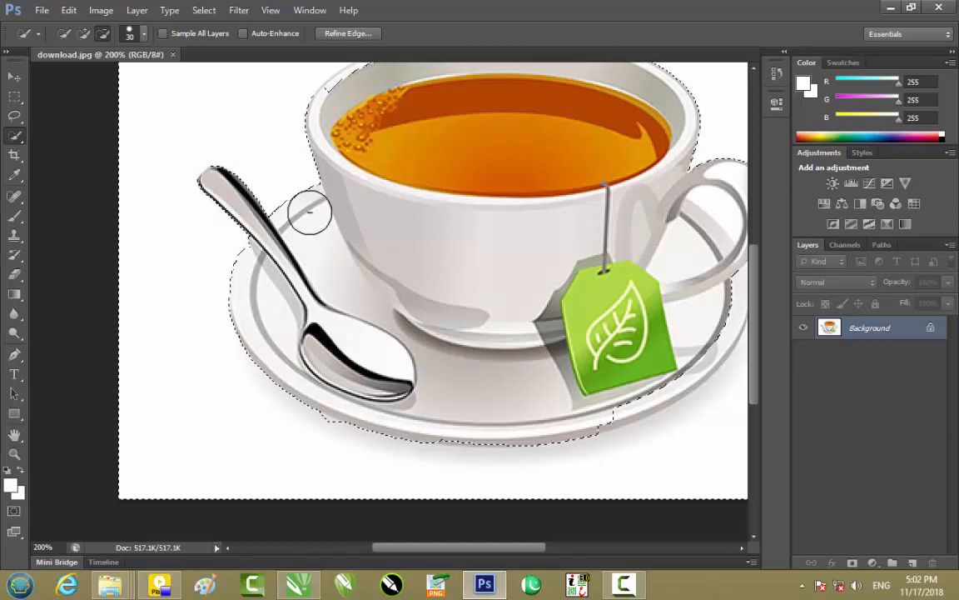
# Subtract the cup's back rim and the saucer's edge below the handle from the backdrop selection.
pyautogui.moveTo(424, 145); pyautogui.dragTo(415, 314)
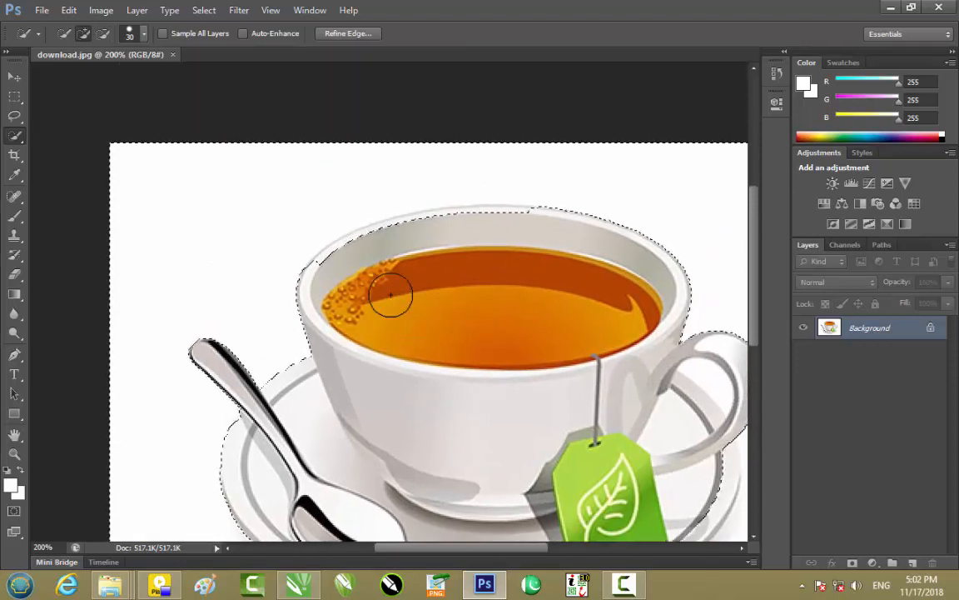
pyautogui.keyDown('alt'); pyautogui.click(373, 246); pyautogui.keyUp('alt')
pyautogui.moveTo(373, 246)
pyautogui.mouseDown()
pyautogui.moveTo(436, 228)
pyautogui.moveTo(528, 228)
pyautogui.mouseUp()
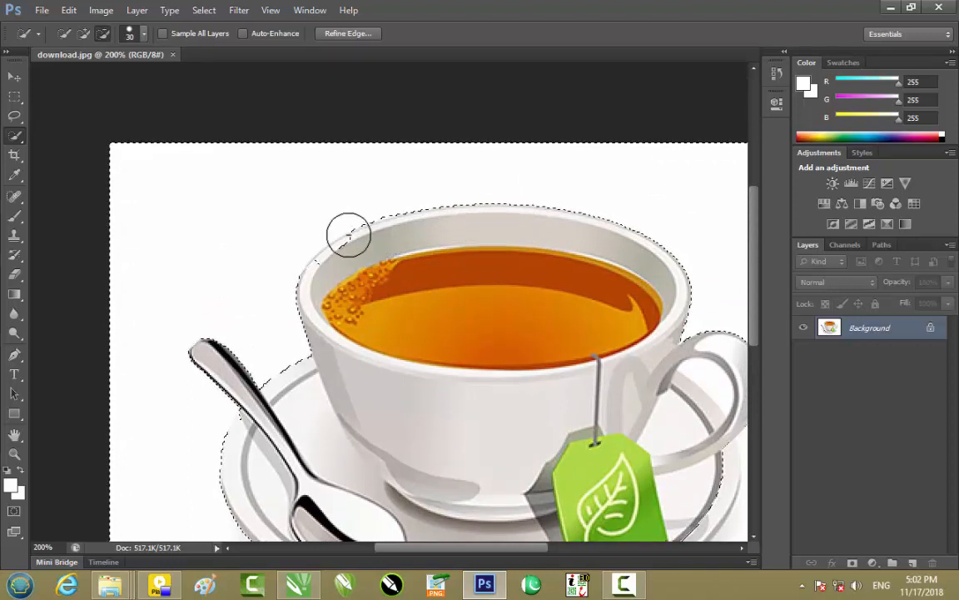
pyautogui.moveTo(349, 236)
pyautogui.mouseDown()
pyautogui.moveTo(357, 253)
pyautogui.moveTo(347, 261)
pyautogui.mouseUp()
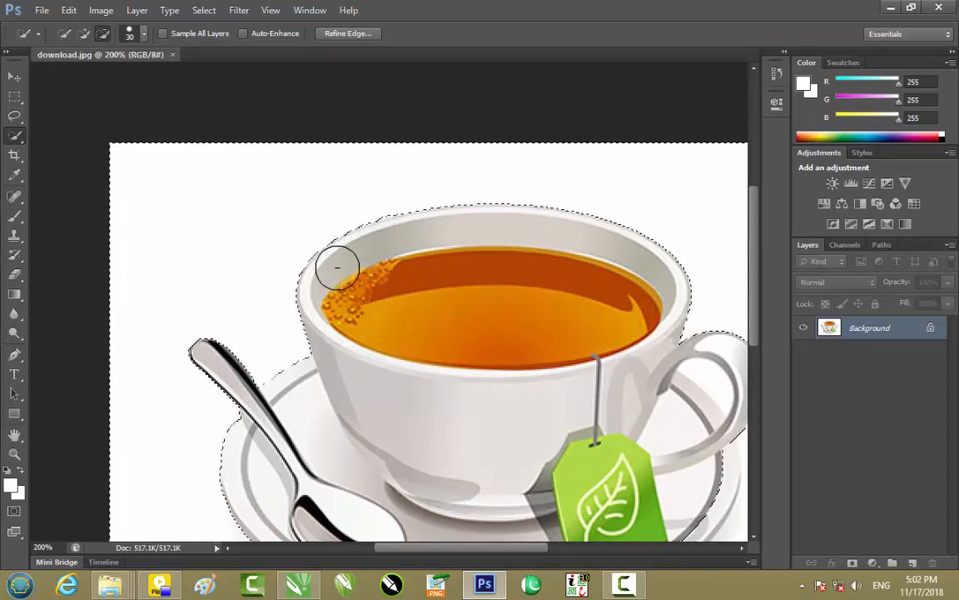
pyautogui.moveTo(606, 381); pyautogui.dragTo(472, 290)
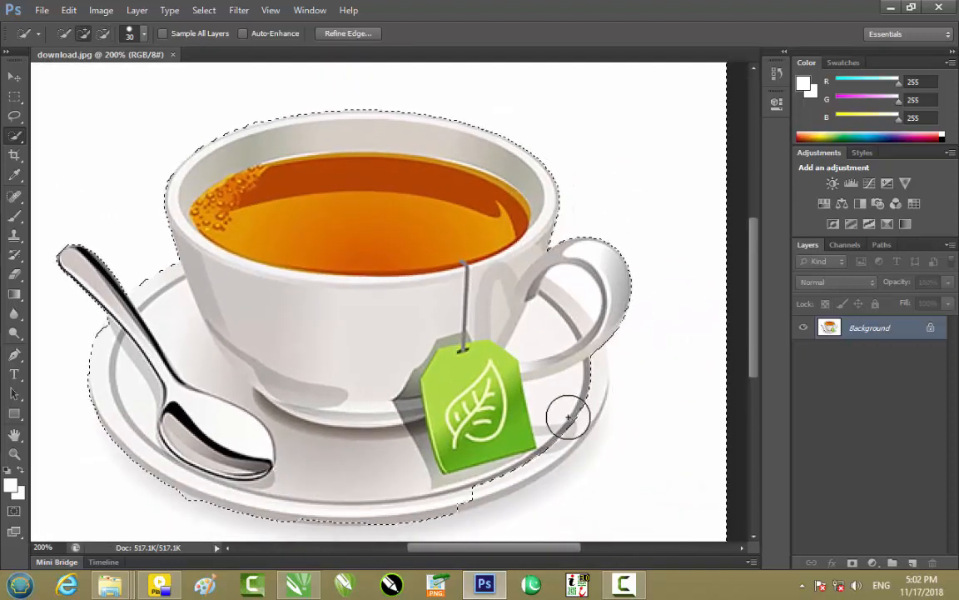
pyautogui.press('alt')
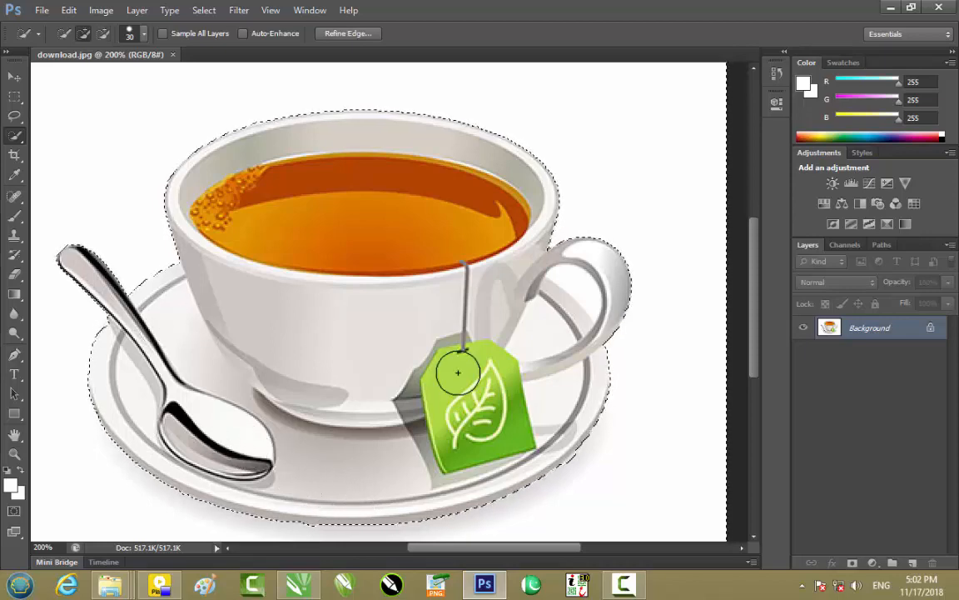
# Convert the locked background into the regular layer Layer 0, delete the selected white backdrop and clear the selection.
pyautogui.hotkey('ctrl', '-')
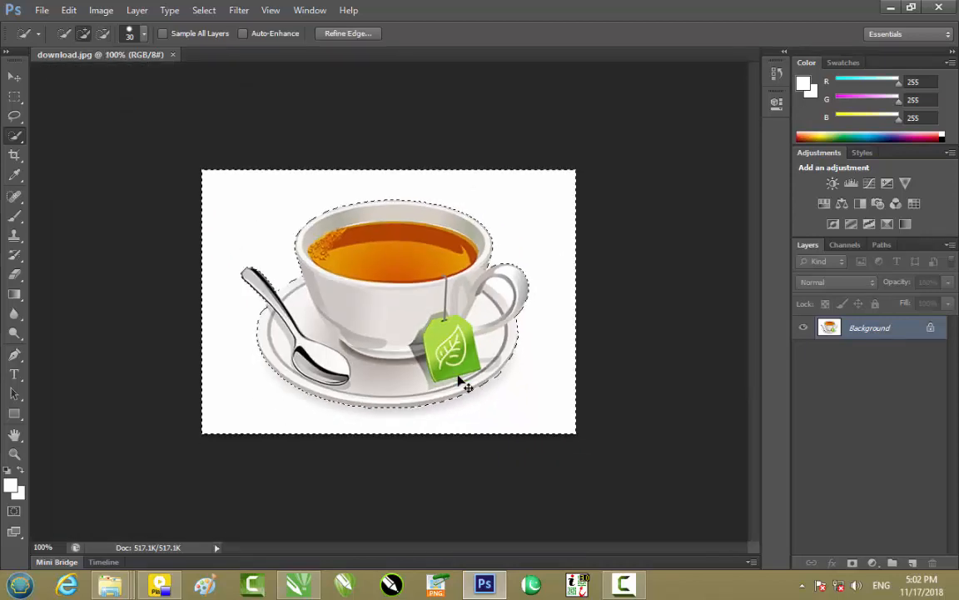
pyautogui.doubleClick(885, 331)
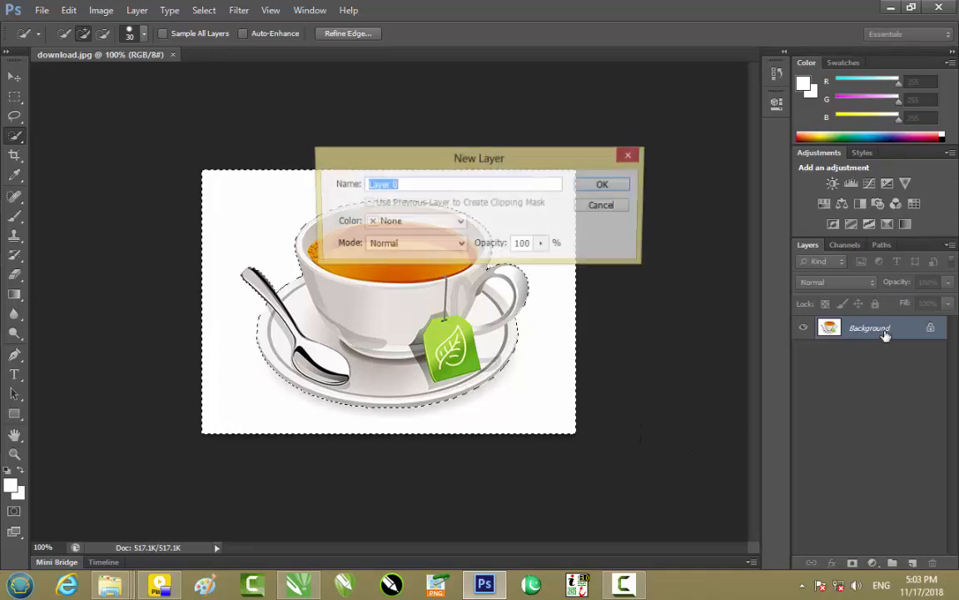
pyautogui.press('Return')
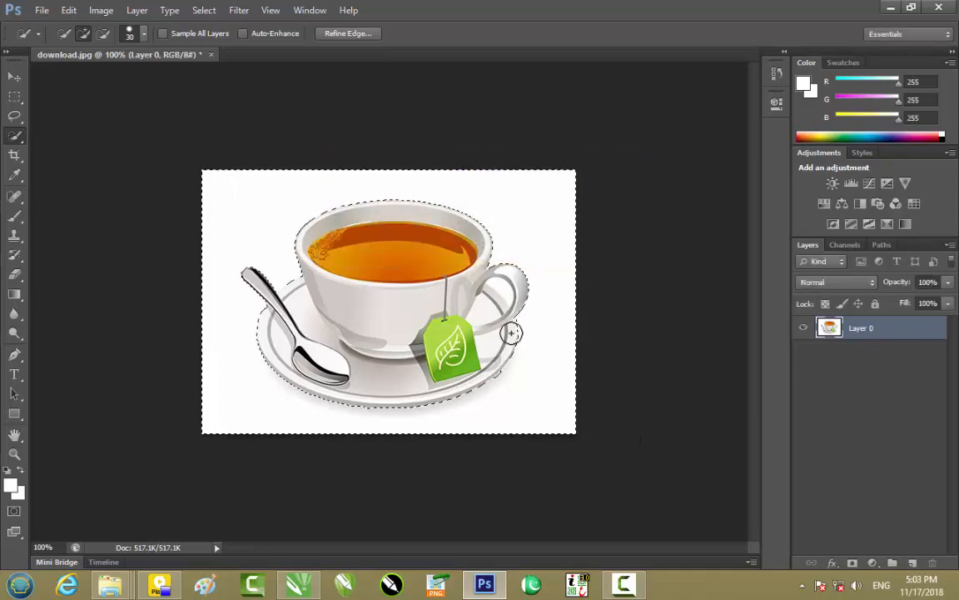
pyautogui.press('Delete')
pyautogui.hotkey('ctrl', 'd')
pyautogui.click(503, 292)
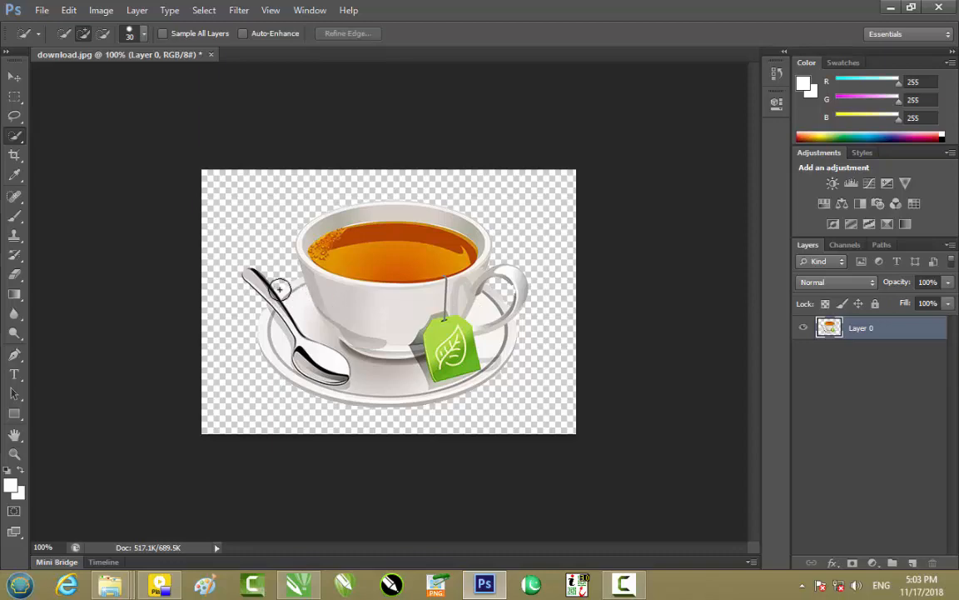
# Save the cut-out teacup to the Desktop as cup.psd with maximized compatibility.
pyautogui.hotkey('ctrl', 'shift', 's')
pyautogui.click(308, 146)
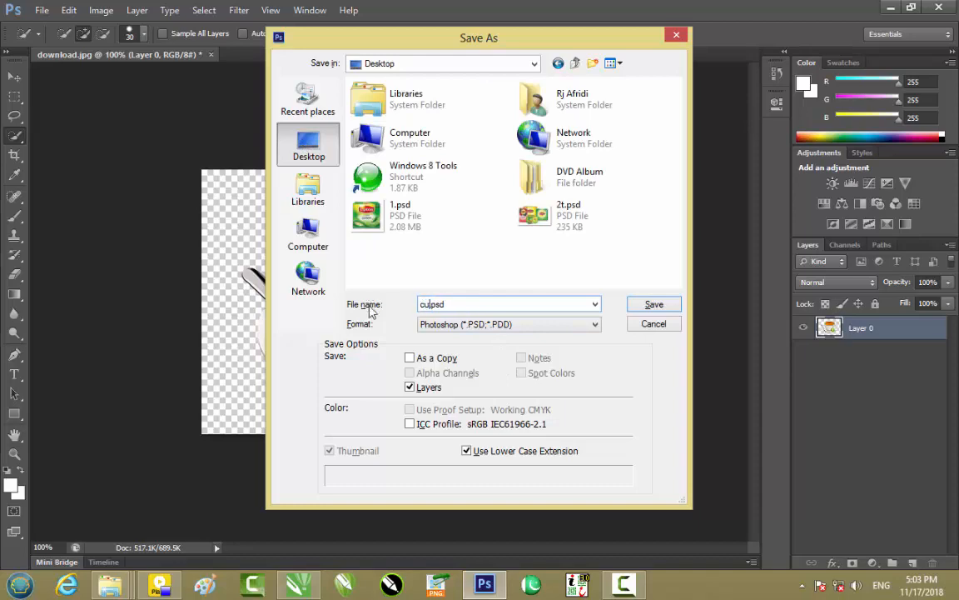
pyautogui.click(654, 305)
pyautogui.click(647, 176)
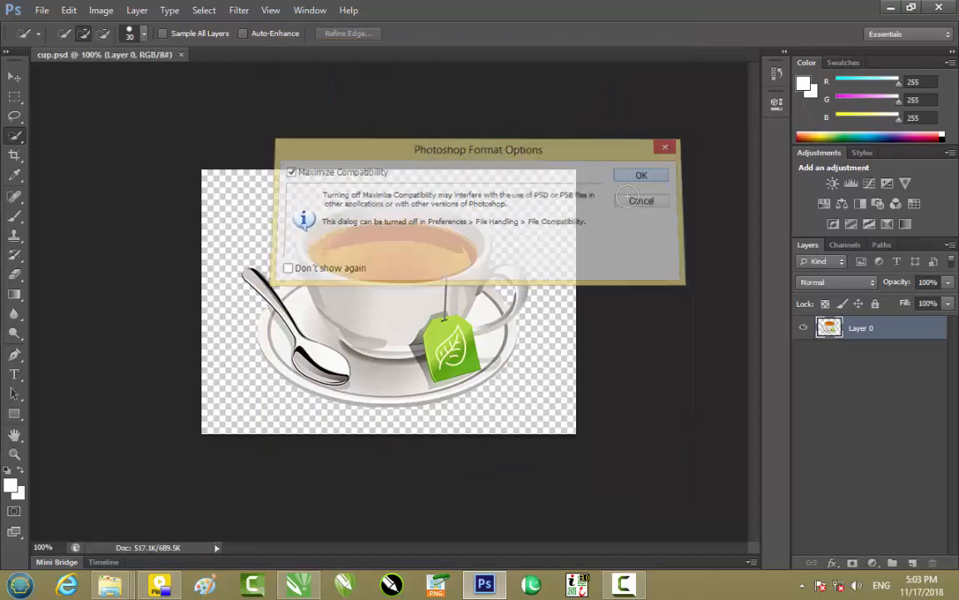
# Switch to CorelDRAW X7 and review the whole landscape and wooden-floor background.
pyautogui.click(893, 8)
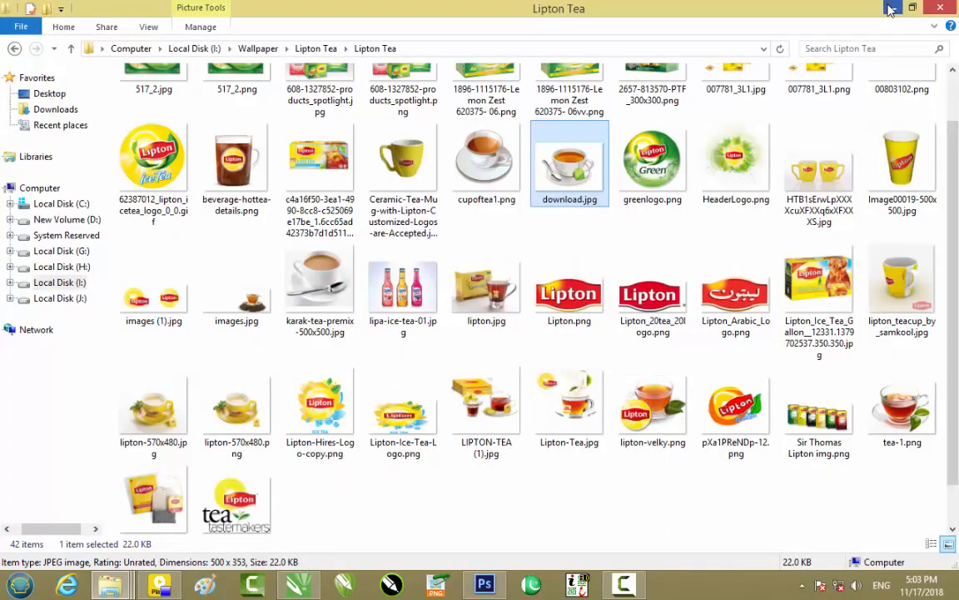
pyautogui.click(891, 9)
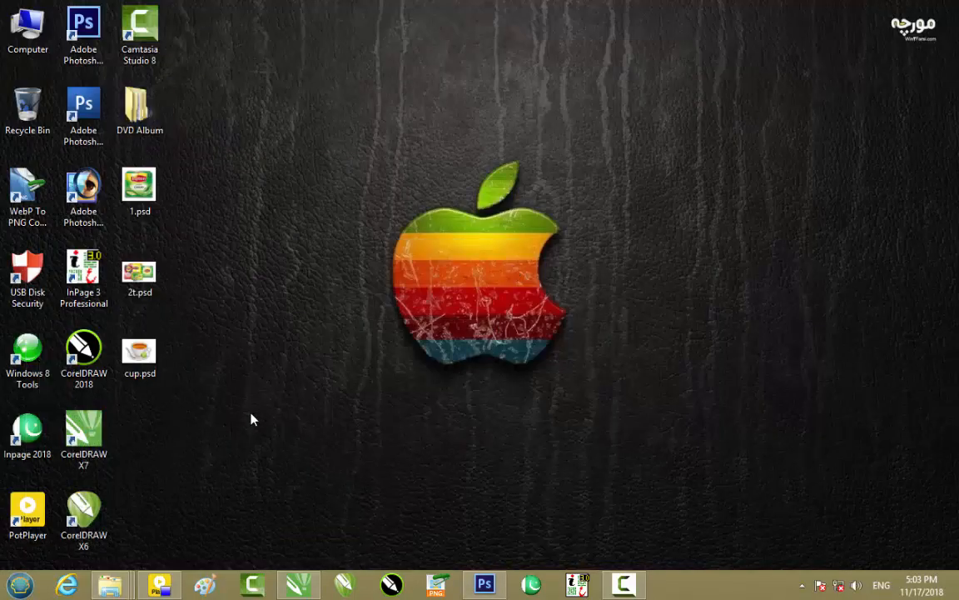
pyautogui.click(298, 583)
pyautogui.scroll(3, 501, 368)
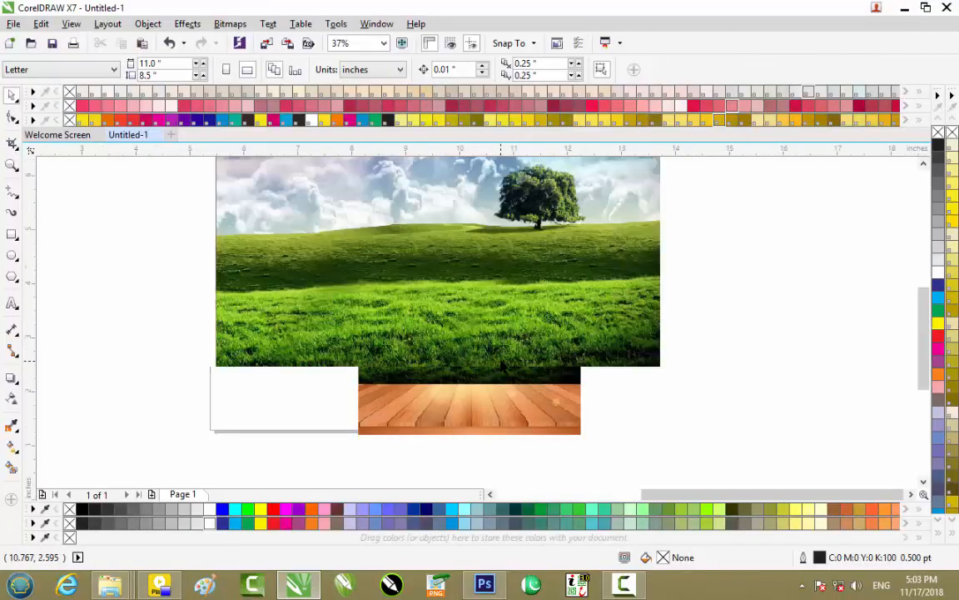
pyautogui.scroll(-2, 501, 368)
pyautogui.scroll(-1, 500, 368)
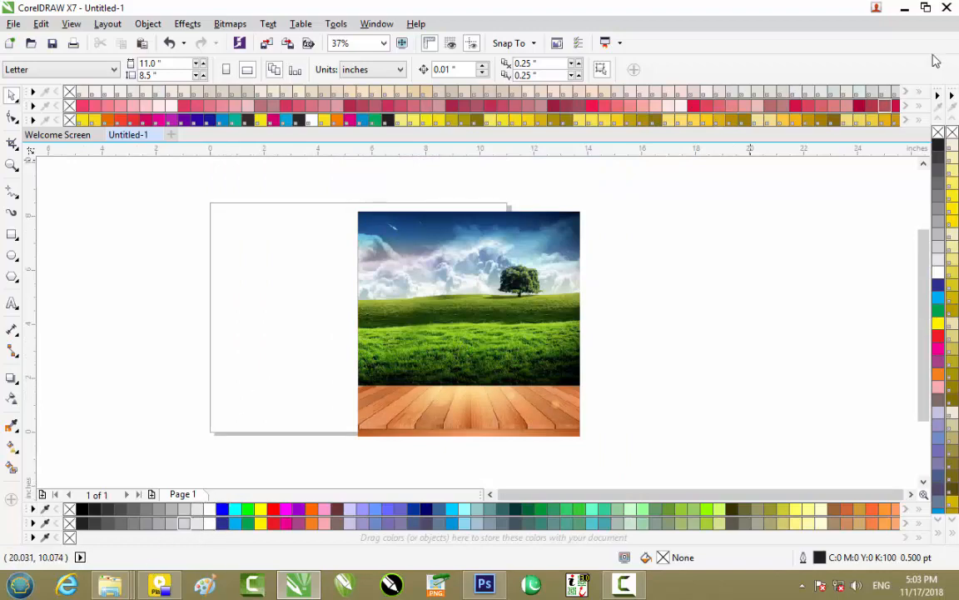
# Import the tea bag packets picture 007781_3L1.png from the Lipton Tea folder into the CorelDRAW banner.
pyautogui.click(905, 9)
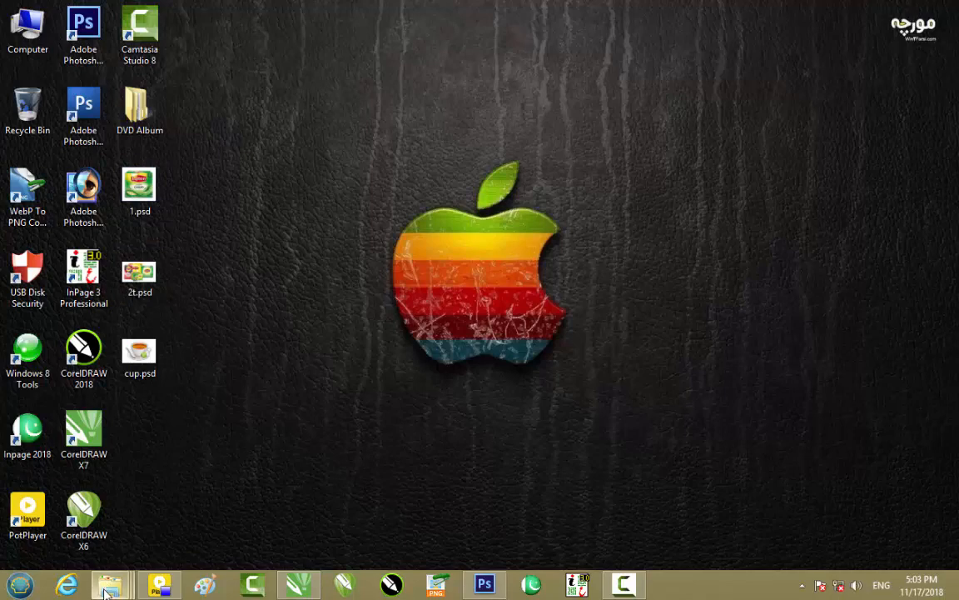
pyautogui.moveTo(106, 590)
pyautogui.click(582, 500)
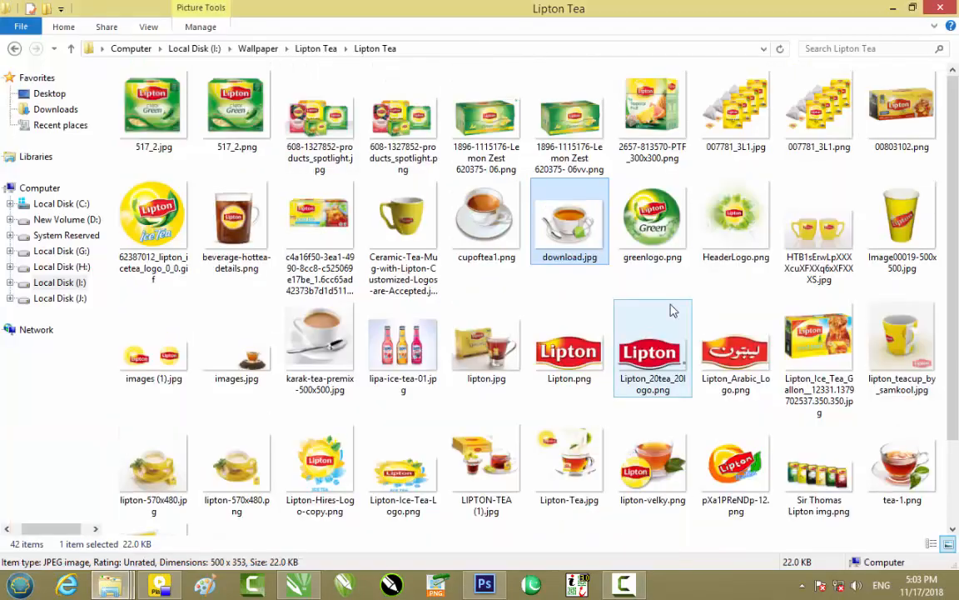
pyautogui.moveTo(816, 115); pyautogui.dragTo(539, 401)
# Enlarge the tea bag packets to about 2.889 inches square and move them slightly up at the wooden floor's right end.
pyautogui.scroll(4, 538, 401)
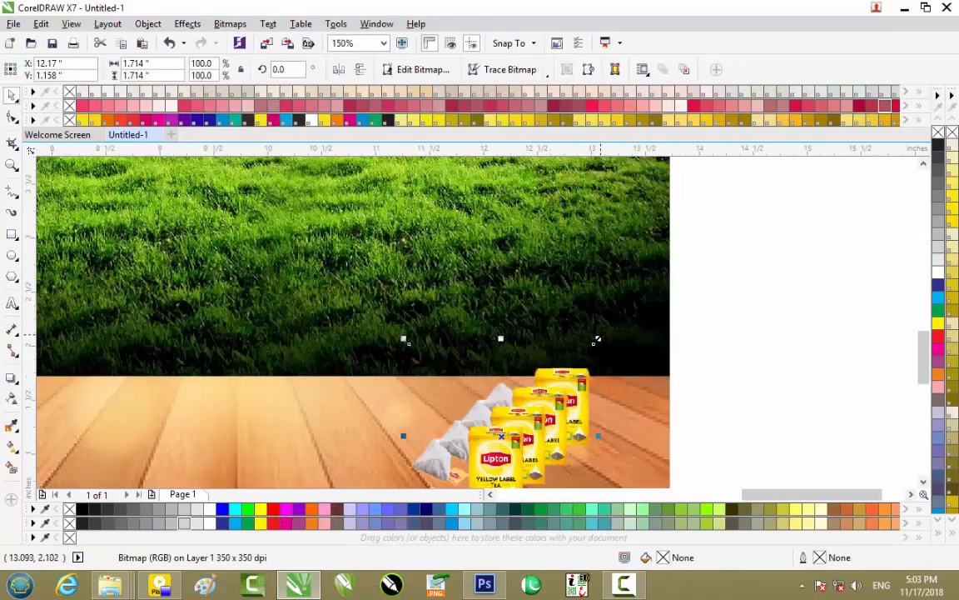
pyautogui.moveTo(596, 339); pyautogui.dragTo(661, 276)
pyautogui.scroll(-2, 574, 323)
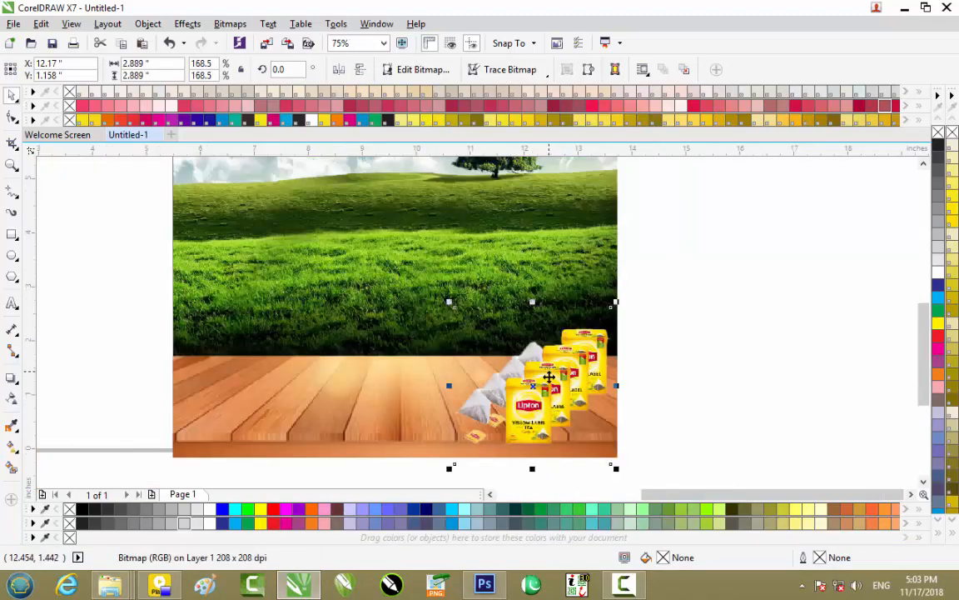
pyautogui.moveTo(551, 379); pyautogui.dragTo(556, 363)
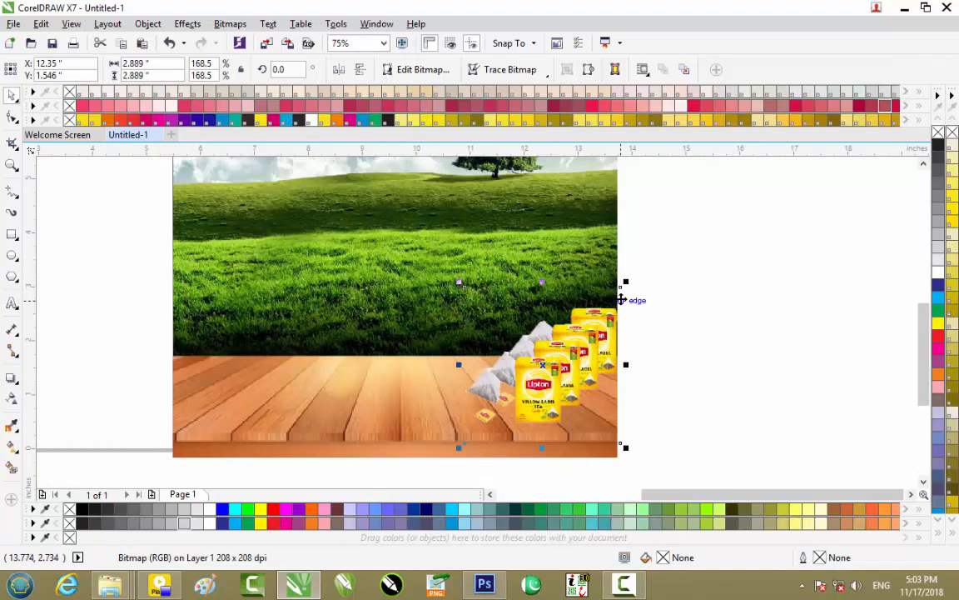
# Enlarge the tea bag packets to about 3.625 inches square and shift them left and slightly down onto the wooden floor's right end.
pyautogui.moveTo(629, 283); pyautogui.dragTo(647, 262)
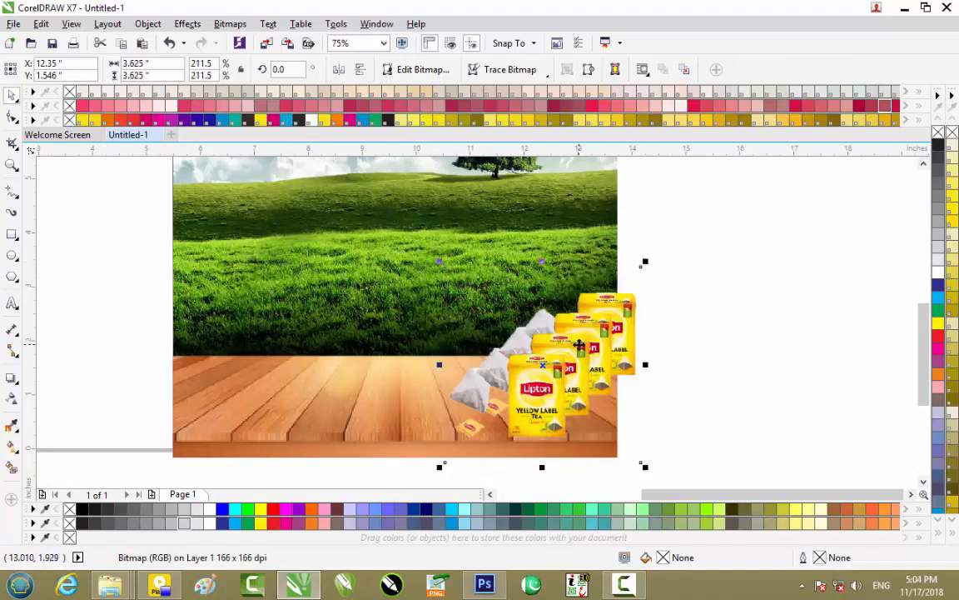
pyautogui.press('Left')
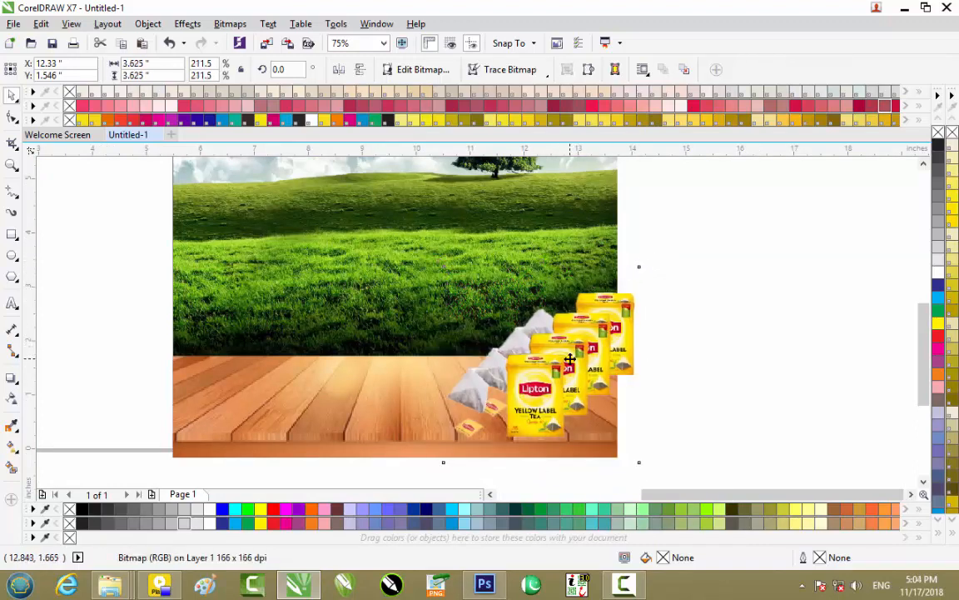
pyautogui.press('Left')
pyautogui.press('Left')
pyautogui.press('Left')
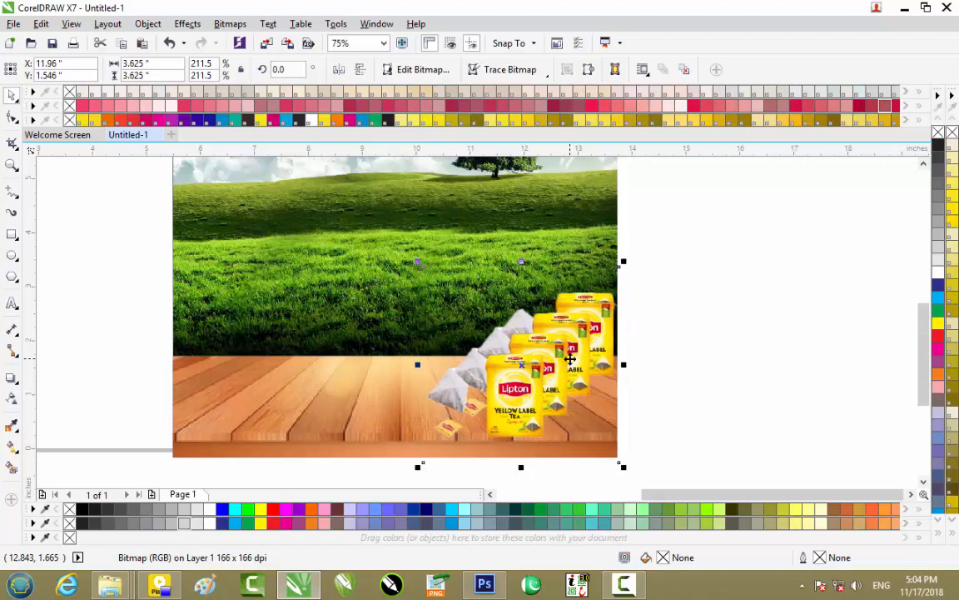
pyautogui.press('Down')
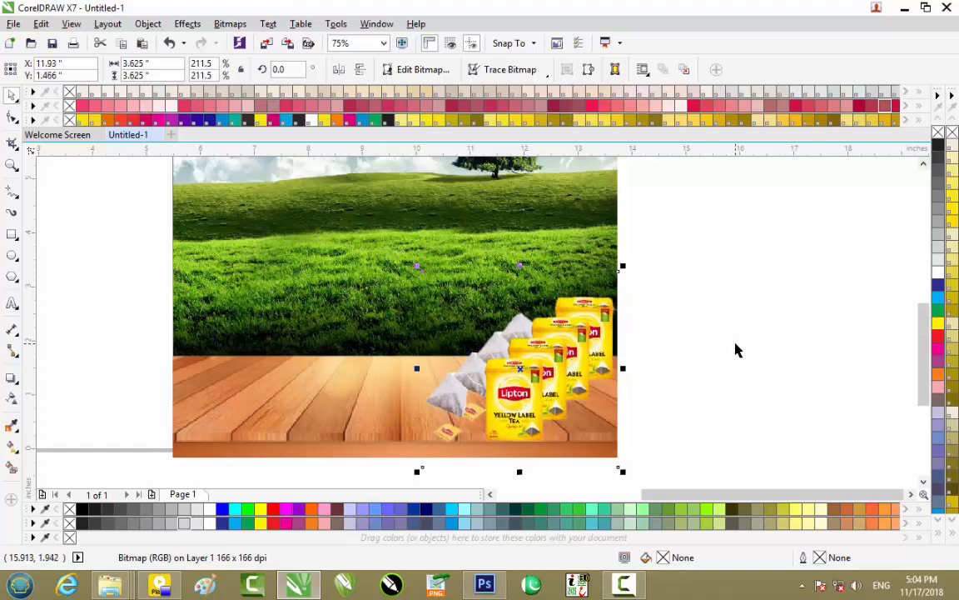
pyautogui.press('Right')
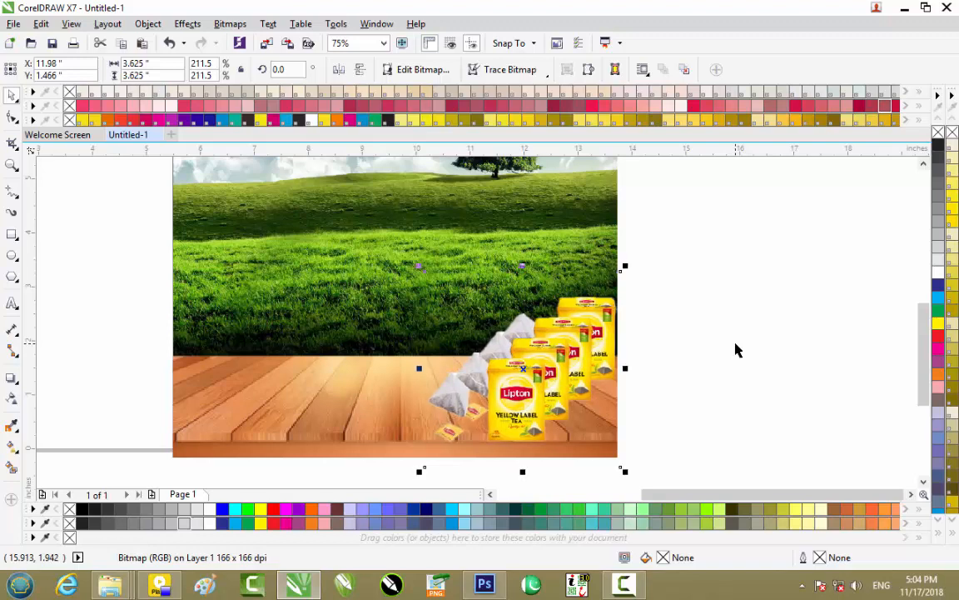
pyautogui.click(735, 349)
pyautogui.scroll(-1, 735, 350)
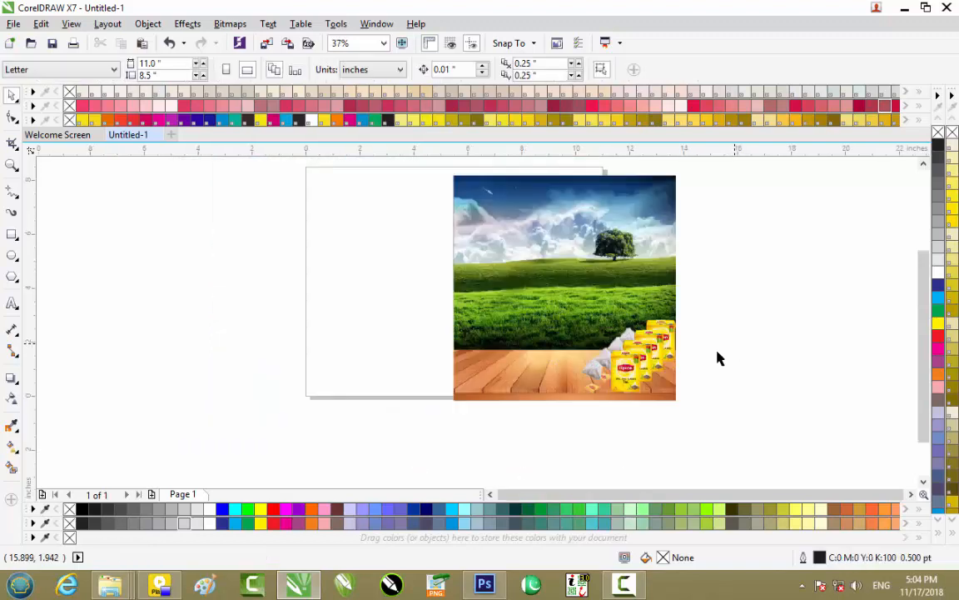
# Import the logo Lipton.png from the Lipton Tea folder and shrink it to a small emblem centred in the sky.
pyautogui.moveTo(109, 586)
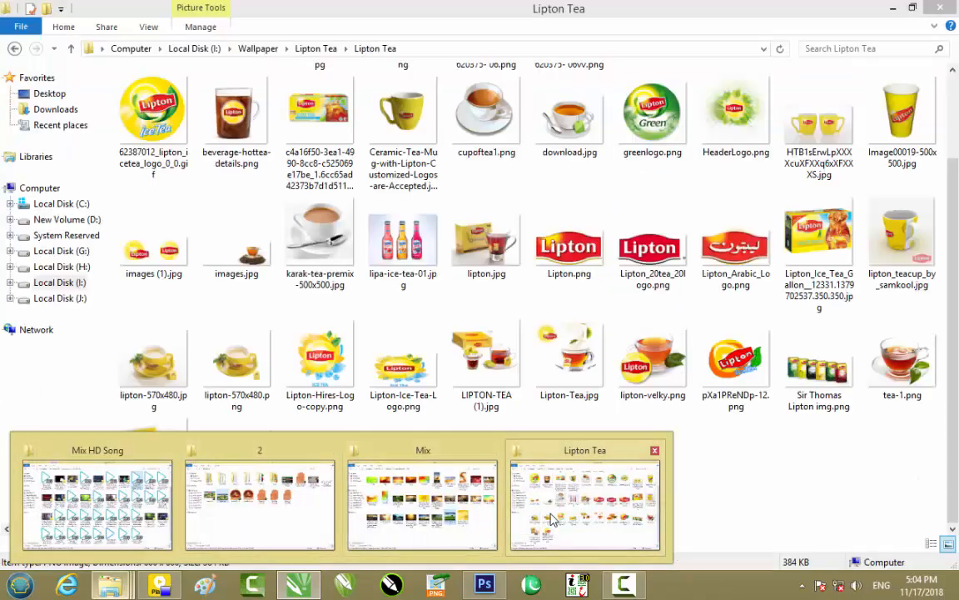
pyautogui.click(554, 516)
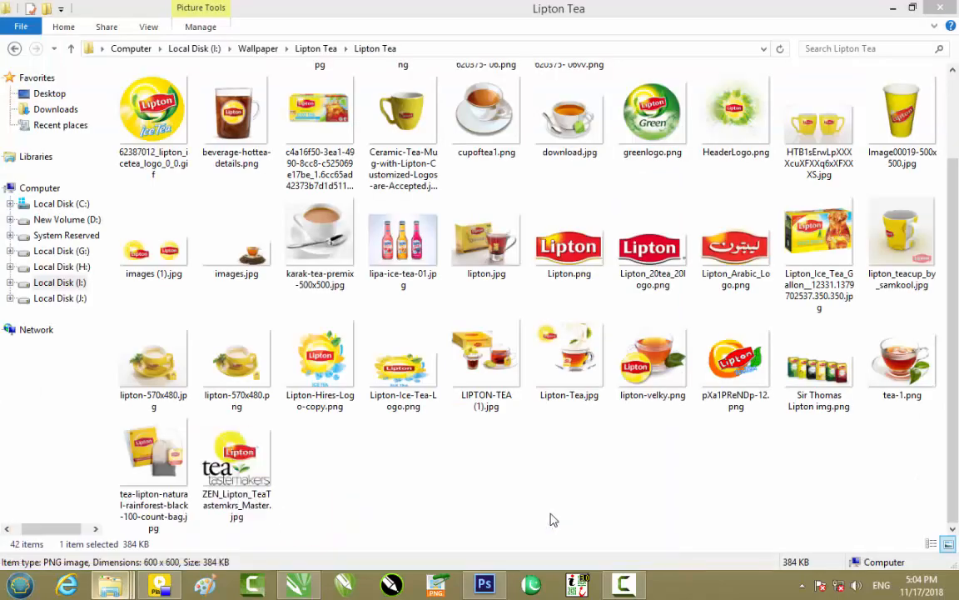
pyautogui.moveTo(590, 259); pyautogui.dragTo(573, 215)
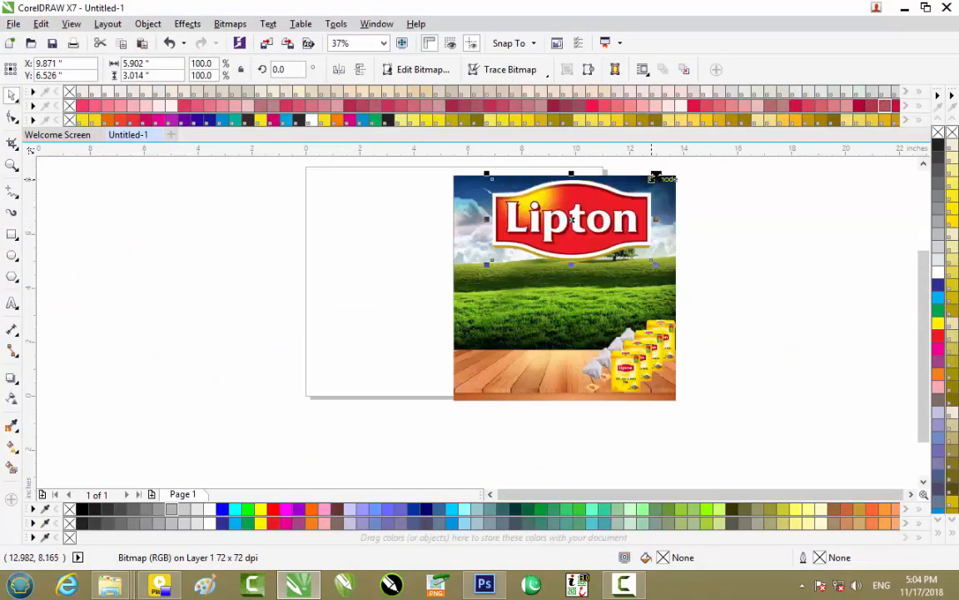
pyautogui.moveTo(655, 177); pyautogui.dragTo(566, 208)
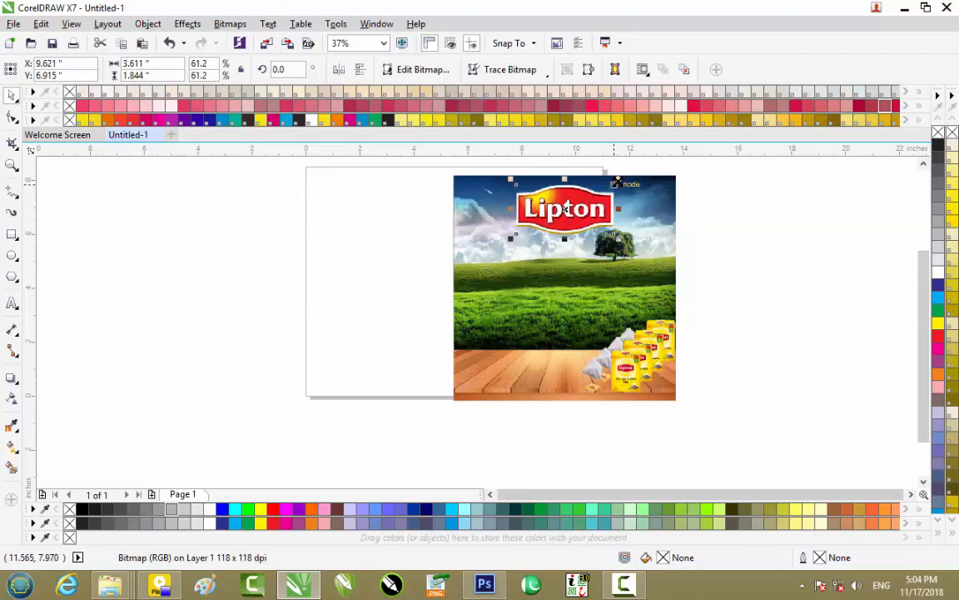
pyautogui.moveTo(617, 180); pyautogui.dragTo(597, 197)
pyautogui.click(684, 224)
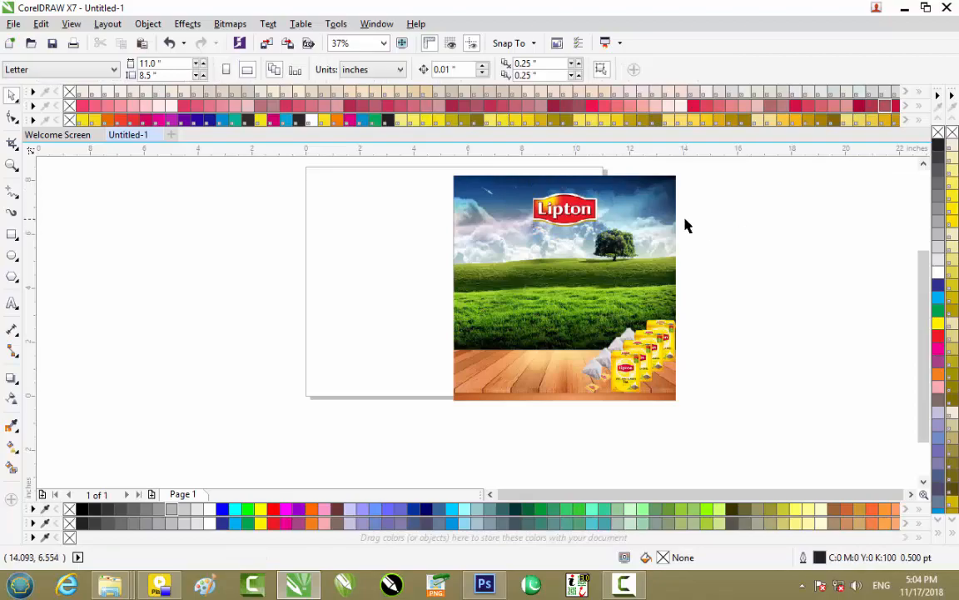
# Import the tea boxes picture 2t.psd from the Desktop onto the left part of the wooden floor.
pyautogui.click(911, 11)
pyautogui.click(896, 12)
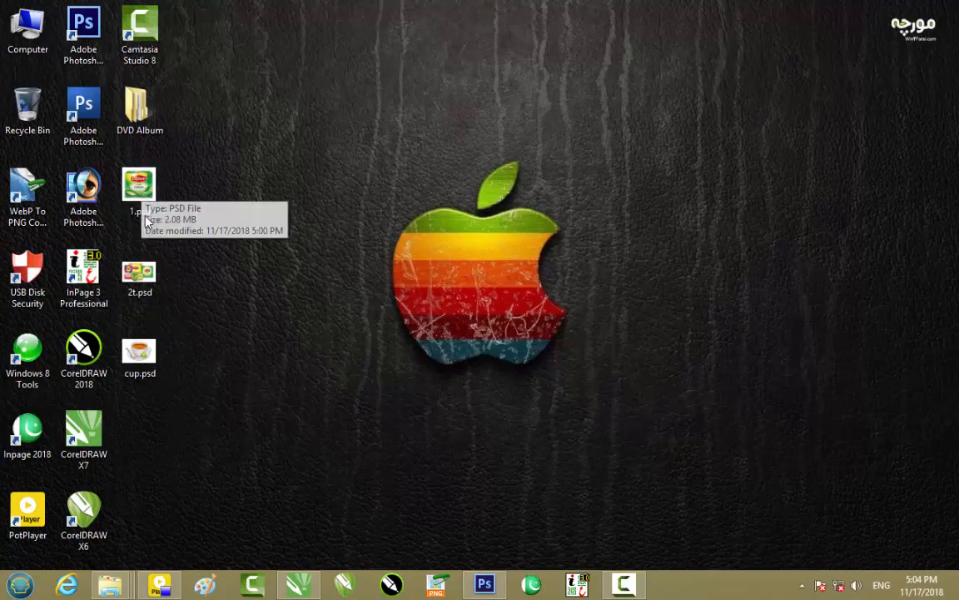
pyautogui.moveTo(137, 270); pyautogui.dragTo(530, 359)
pyautogui.scroll(1, 530, 360)
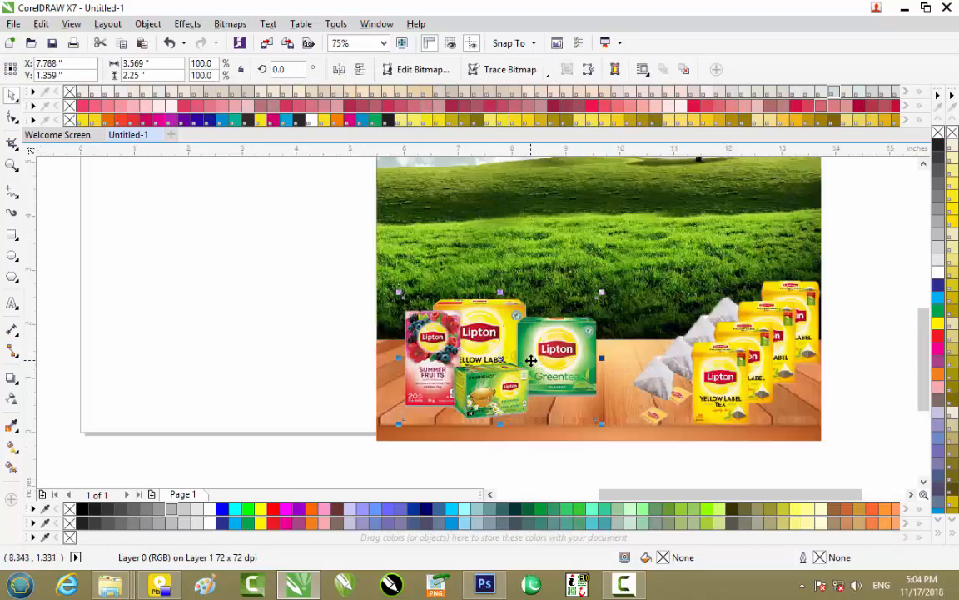
# Scale the imported tea boxes to about 3.339 by 2.105 inches and move them right along the floor, beside the tea bag packets.
pyautogui.moveTo(604, 290); pyautogui.dragTo(561, 318)
pyautogui.moveTo(522, 362); pyautogui.dragTo(592, 356)
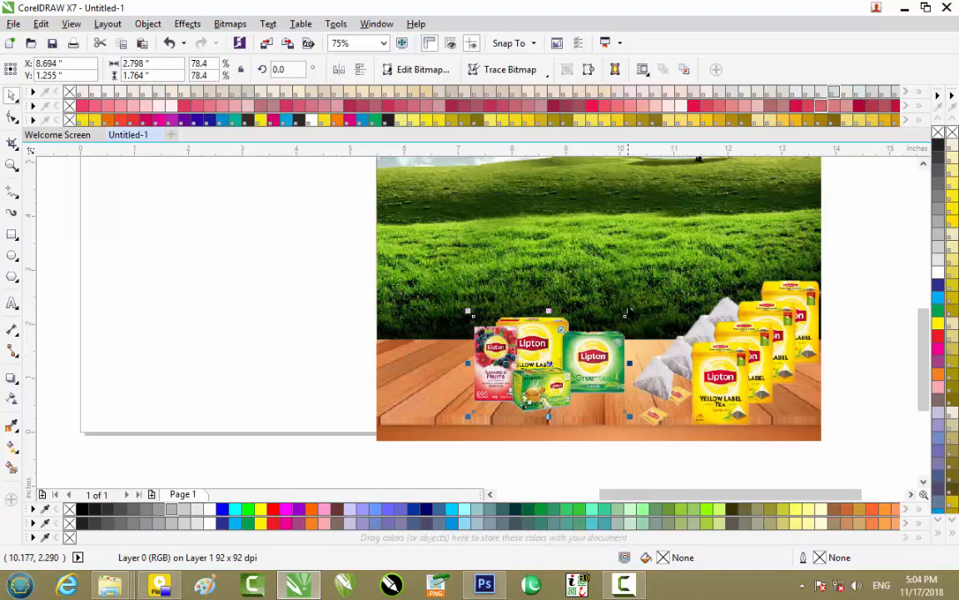
pyautogui.moveTo(629, 311); pyautogui.dragTo(651, 314)
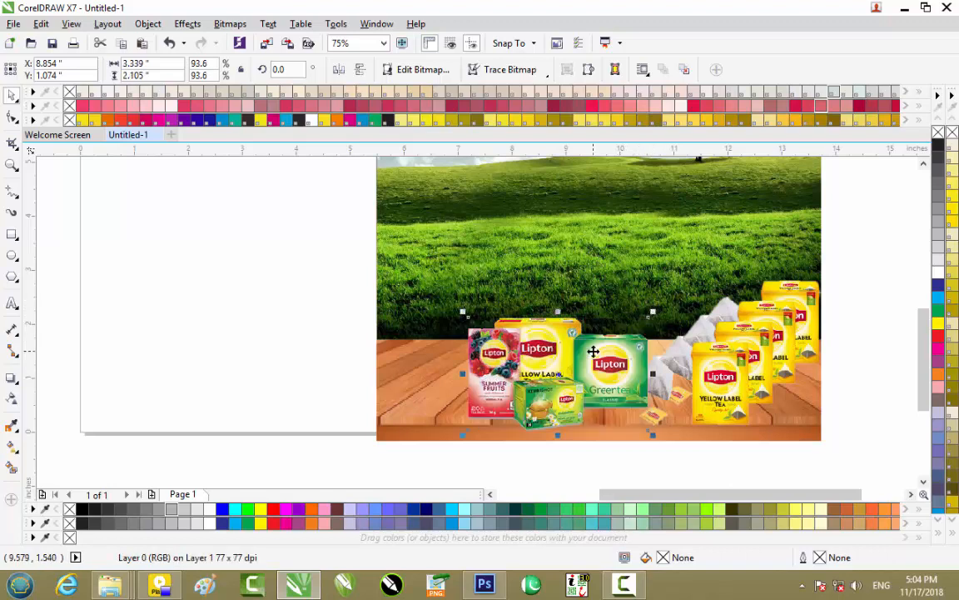
pyautogui.moveTo(593, 352); pyautogui.dragTo(592, 351)
pyautogui.moveTo(592, 352); pyautogui.dragTo(592, 351)
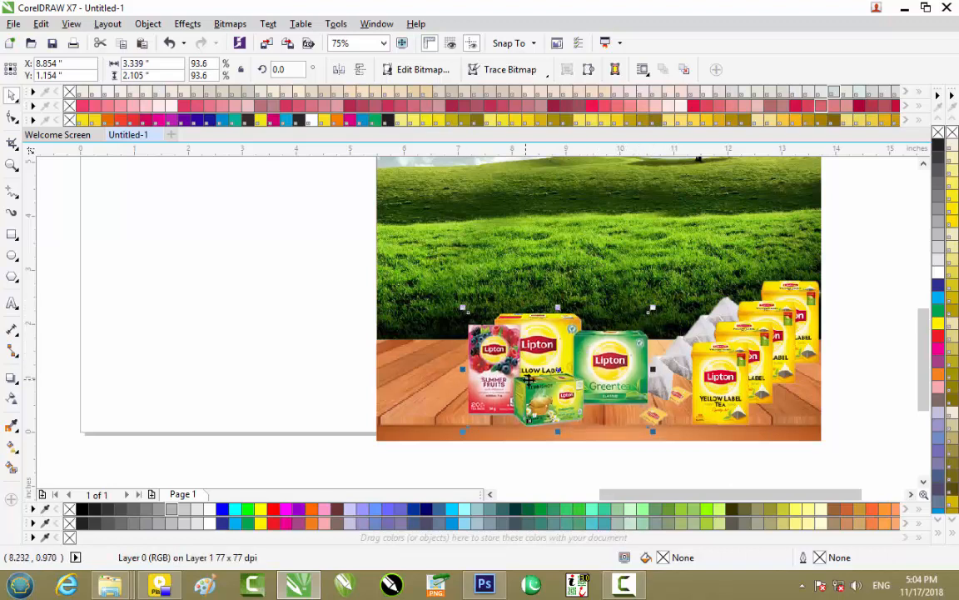
# Squeeze the tea boxes to about 2.45 inches wide and 1.921 inches high and move them left on the floor.
pyautogui.moveTo(652, 369); pyautogui.dragTo(539, 367)
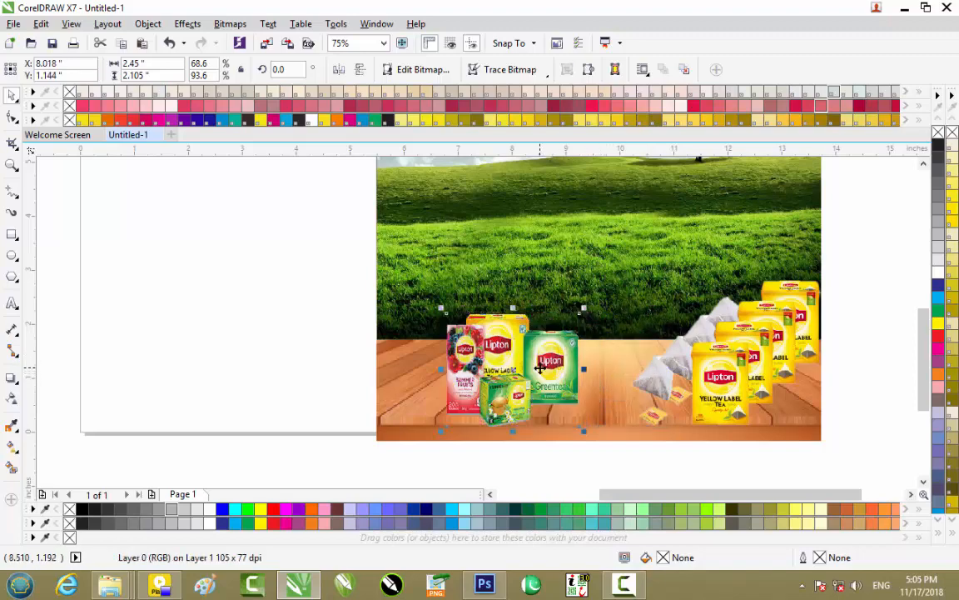
pyautogui.press('Left')
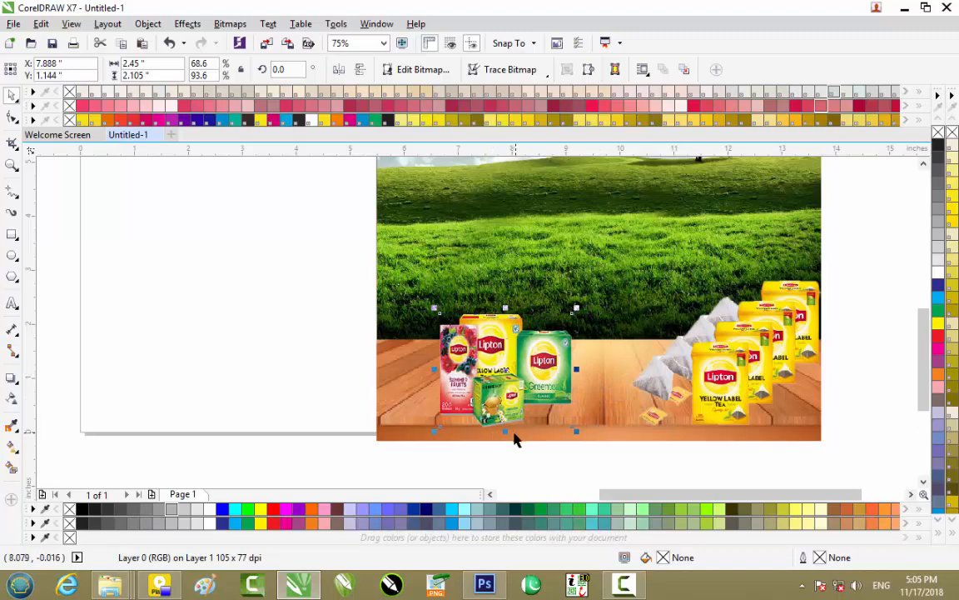
pyautogui.moveTo(507, 430); pyautogui.dragTo(507, 420)
pyautogui.scroll(-1, 587, 404)
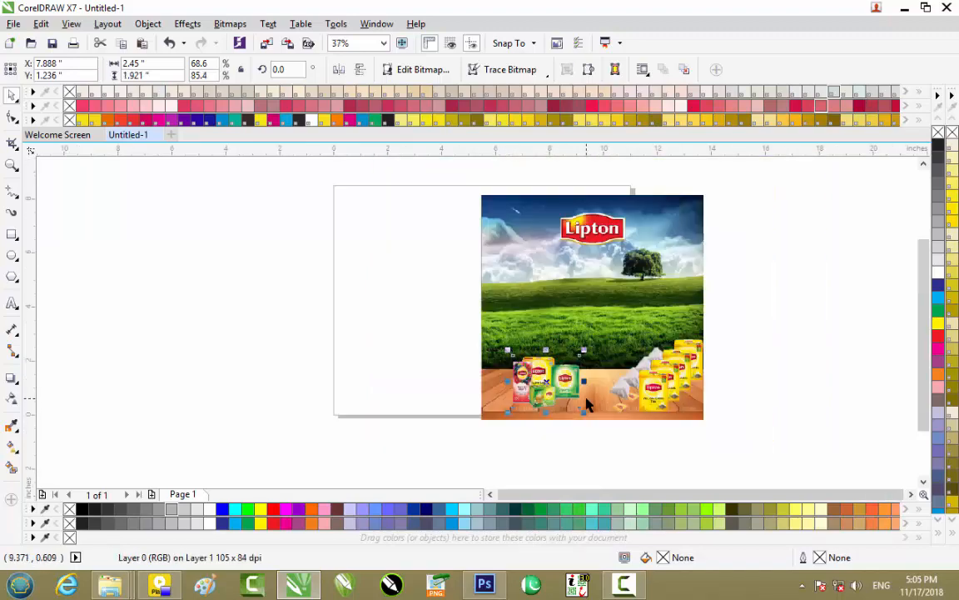
# Import the teacup picture cup.psd from the Desktop into the CorelDRAW banner.
pyautogui.scroll(-1, 587, 404)
pyautogui.click(904, 8)
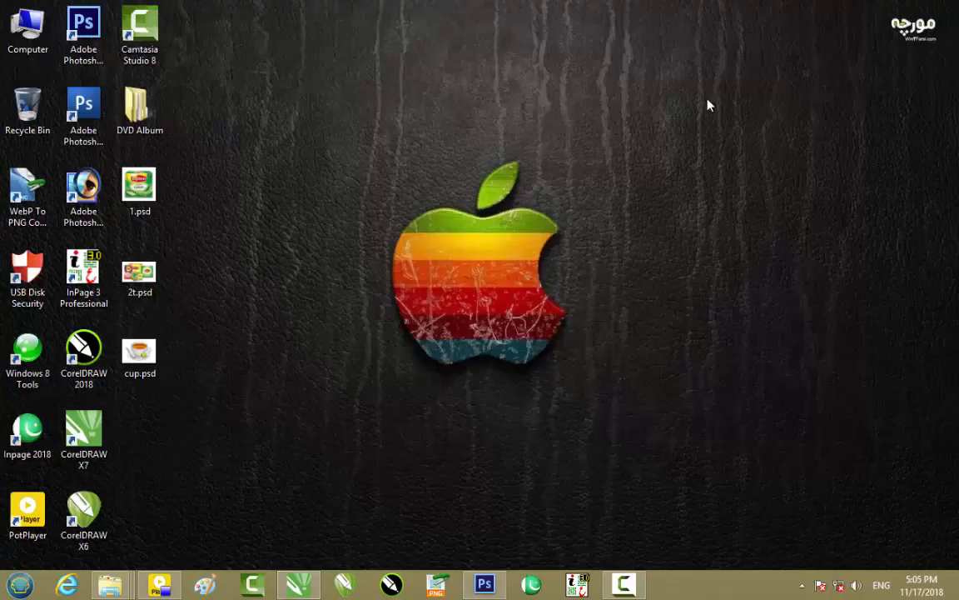
pyautogui.moveTo(140, 354); pyautogui.dragTo(599, 349)
pyautogui.scroll(3, 600, 350)
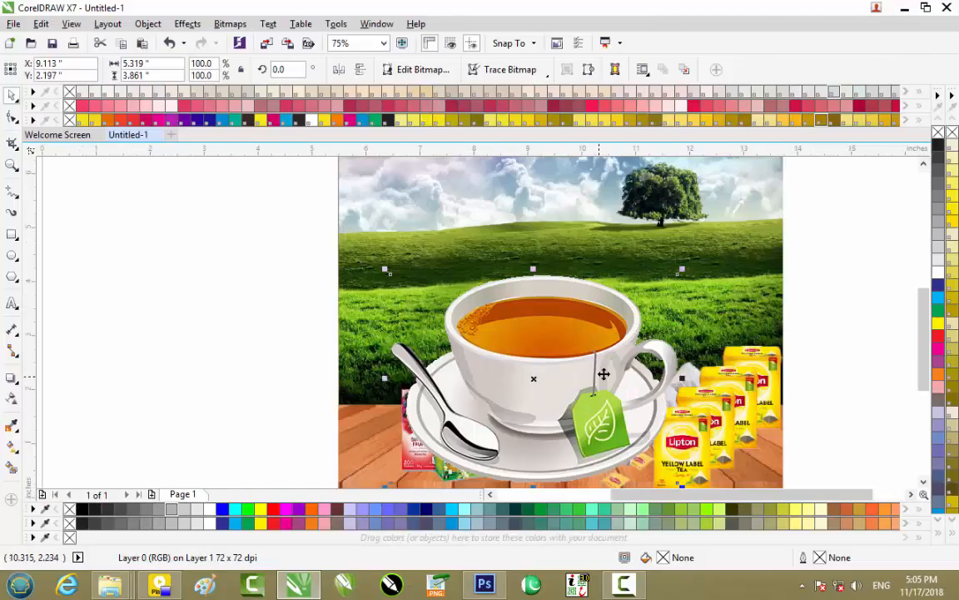
# Shrink the teacup to about 3.0 by 2.178 inches and place it on the floor between the tea boxes and tea bag packets.
pyautogui.moveTo(683, 269); pyautogui.dragTo(582, 342)
pyautogui.moveTo(538, 384); pyautogui.dragTo(651, 383)
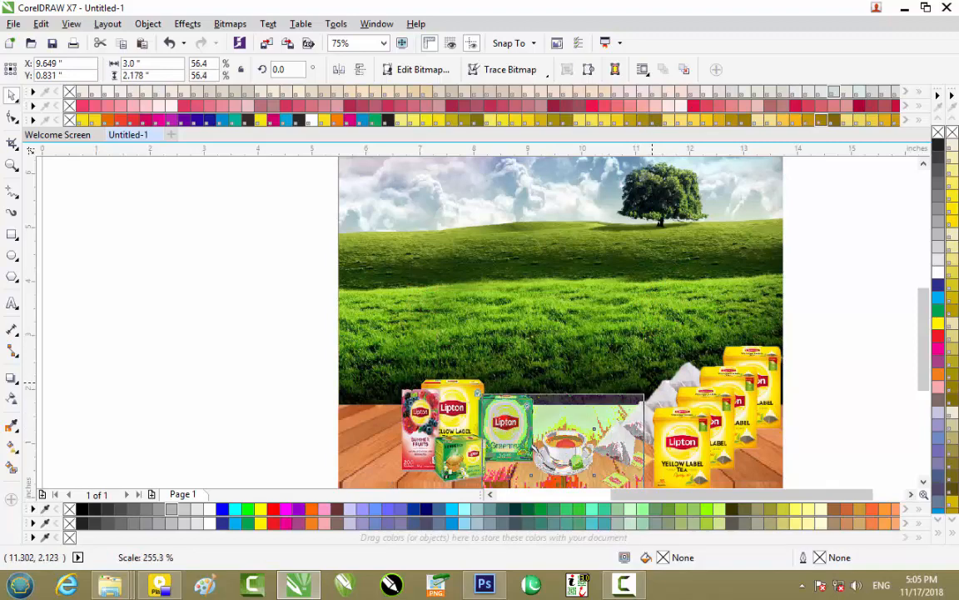
pyautogui.moveTo(587, 442); pyautogui.dragTo(596, 428)
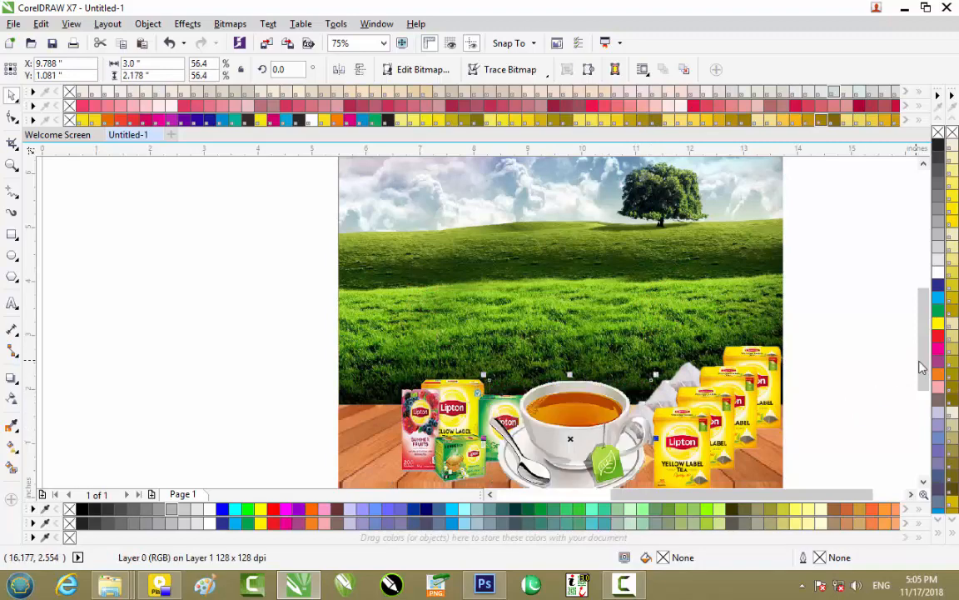
# Reduce the teacup's height to about 1.922 inches and narrow it slightly from both sides.
pyautogui.moveTo(923, 367); pyautogui.dragTo(923, 402)
pyautogui.moveTo(569, 387); pyautogui.dragTo(572, 375)
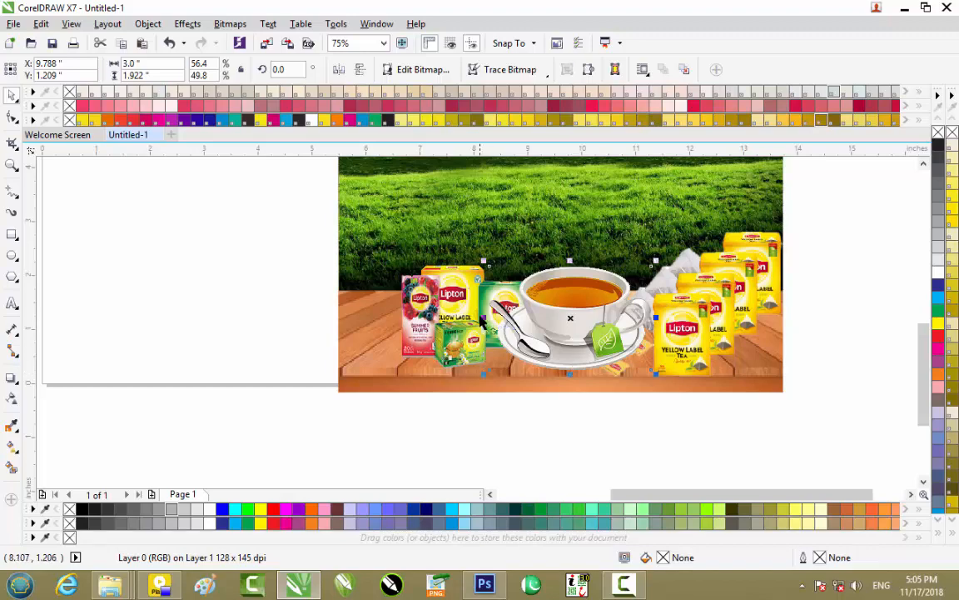
pyautogui.moveTo(483, 318); pyautogui.dragTo(500, 317)
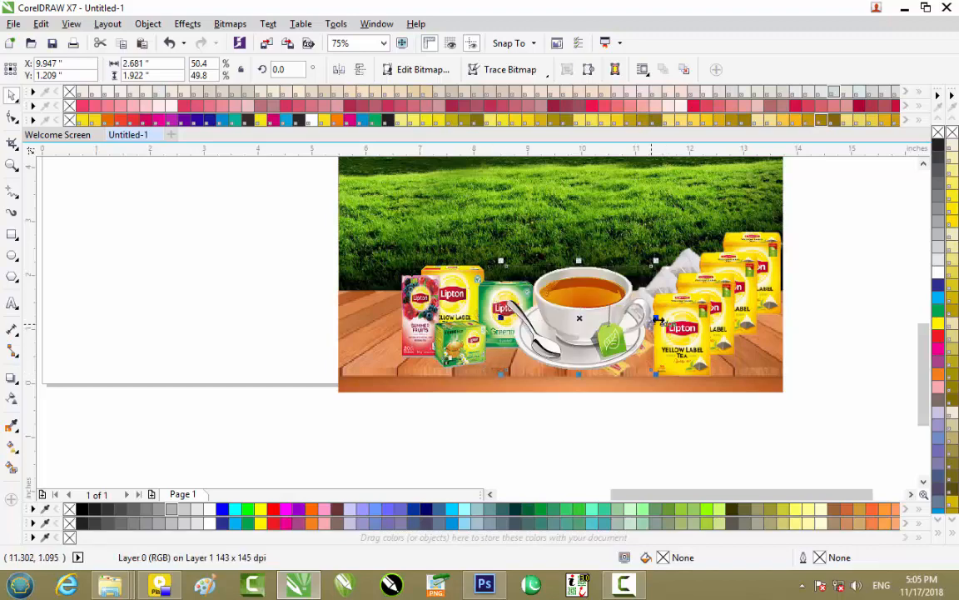
pyautogui.moveTo(656, 318); pyautogui.dragTo(651, 319)
pyautogui.click(767, 413)
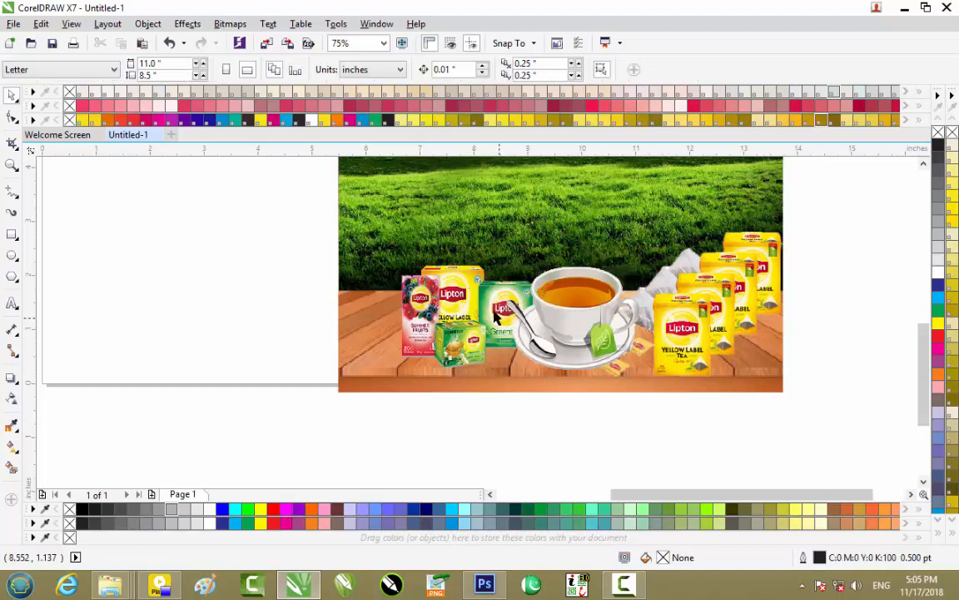
# Import the Clear Green tea box 1.psd from the Desktop and scale it to about 1.495 by 1.438 inches at the floor's left end.
pyautogui.click(904, 8)
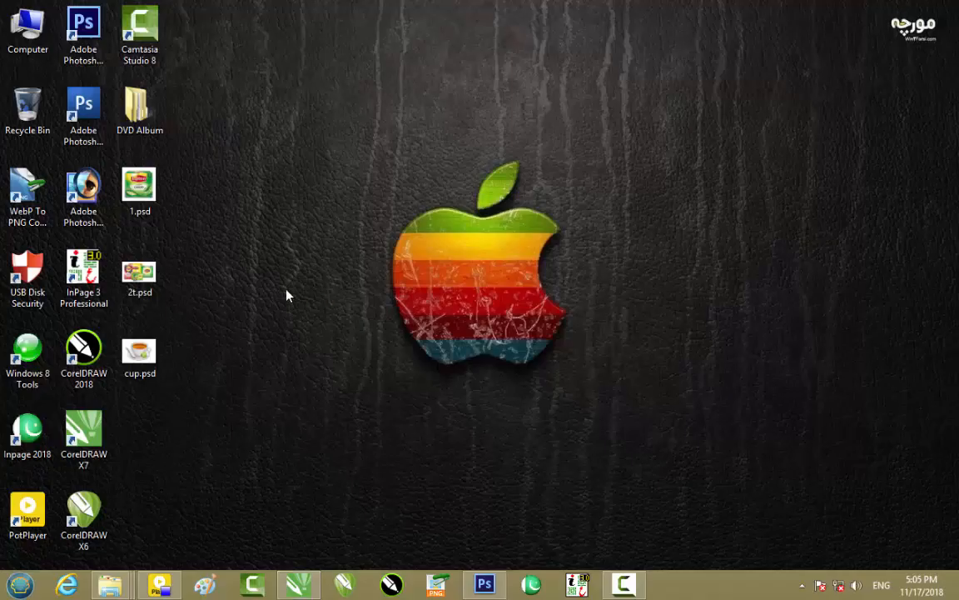
pyautogui.moveTo(143, 194); pyautogui.dragTo(309, 321)
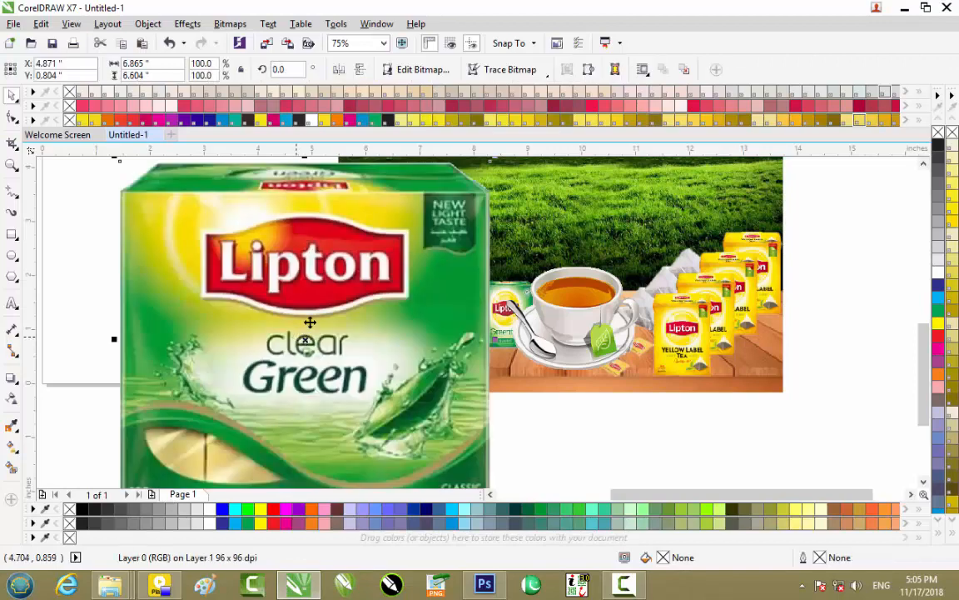
pyautogui.moveTo(395, 224); pyautogui.dragTo(382, 277)
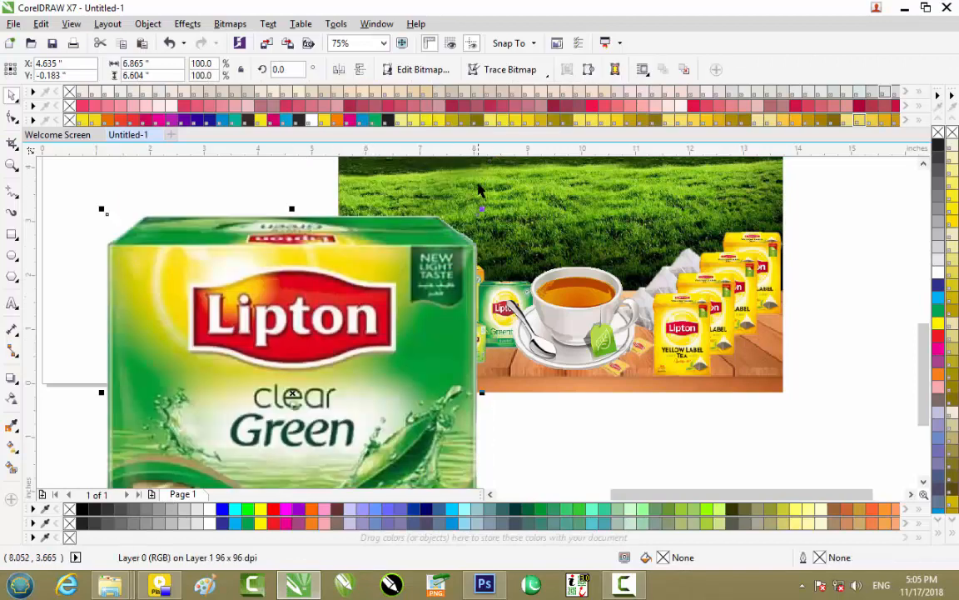
pyautogui.moveTo(483, 207); pyautogui.dragTo(378, 305)
pyautogui.scroll(3, 378, 305)
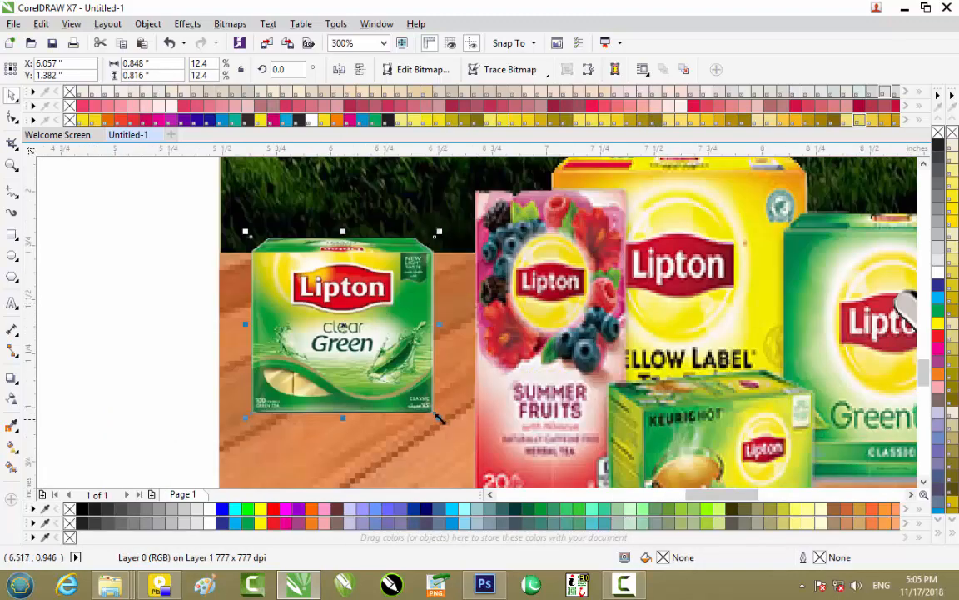
pyautogui.moveTo(438, 419); pyautogui.dragTo(576, 423)
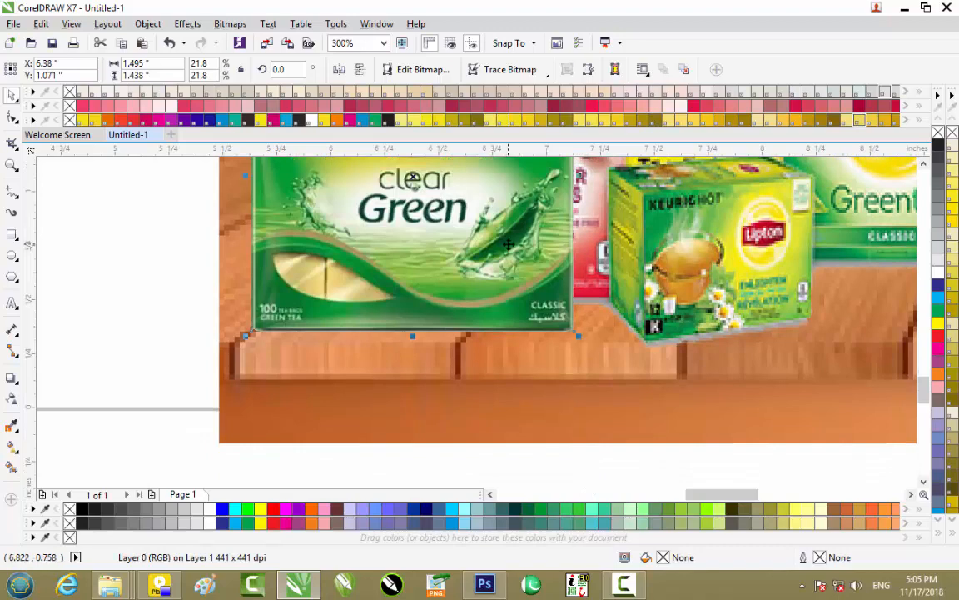
# Send the Clear Green box behind the other tea boxes and nudge it left to the banner's edge.
pyautogui.scroll(-2, 508, 243)
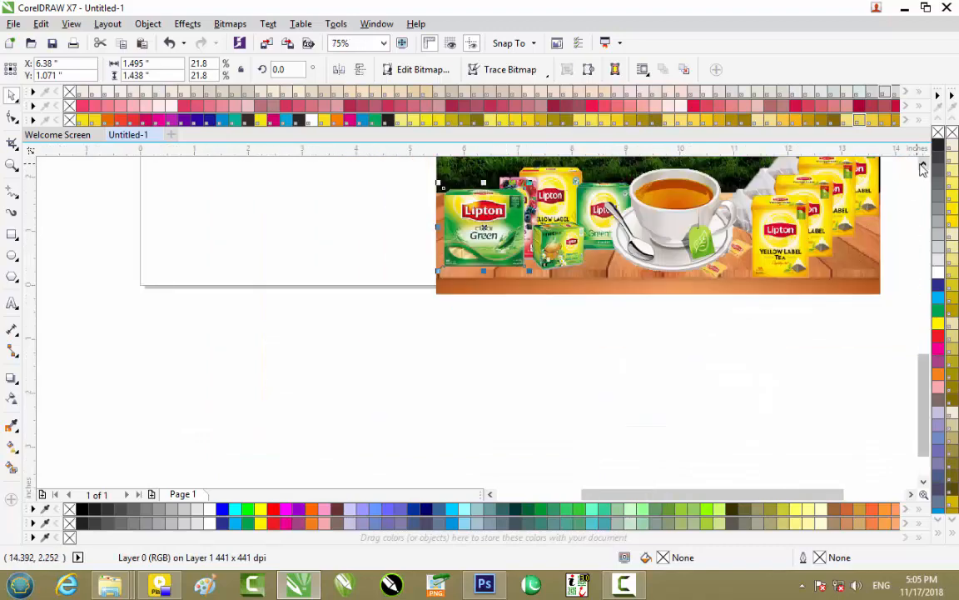
pyautogui.scroll(3, 831, 291)
pyautogui.scroll(1, 502, 334)
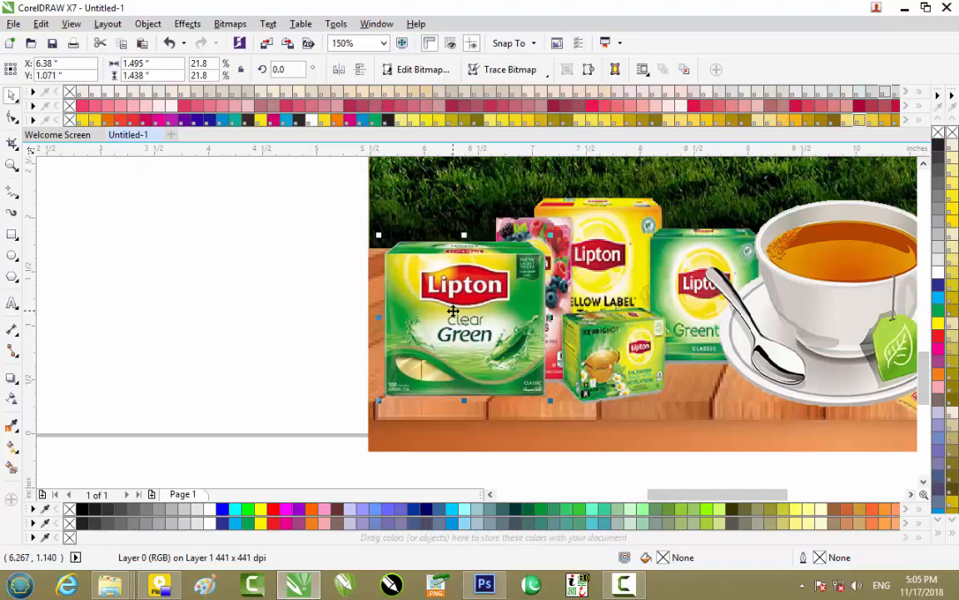
pyautogui.hotkey('ctrl', 'pagedown')
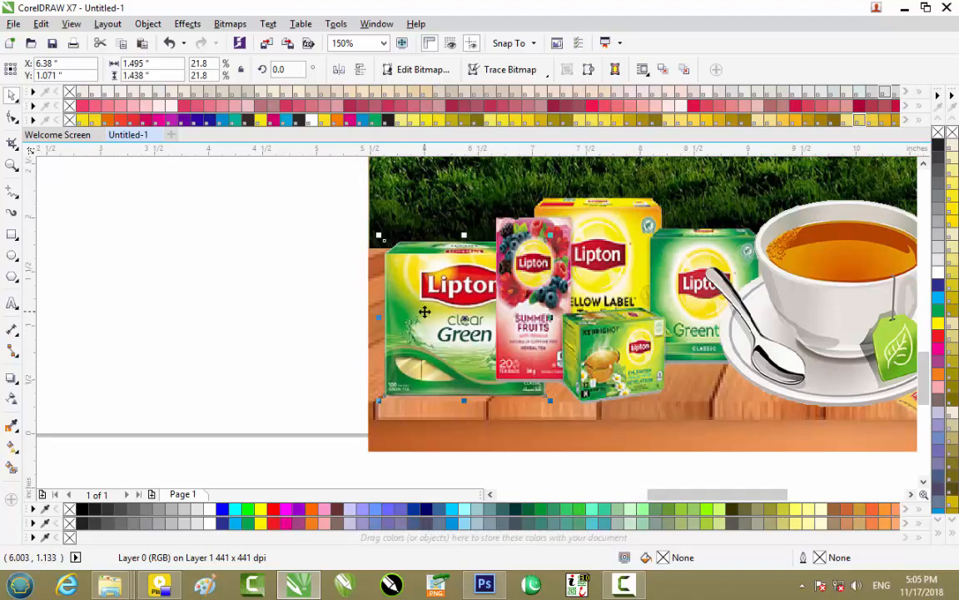
pyautogui.press('Left')
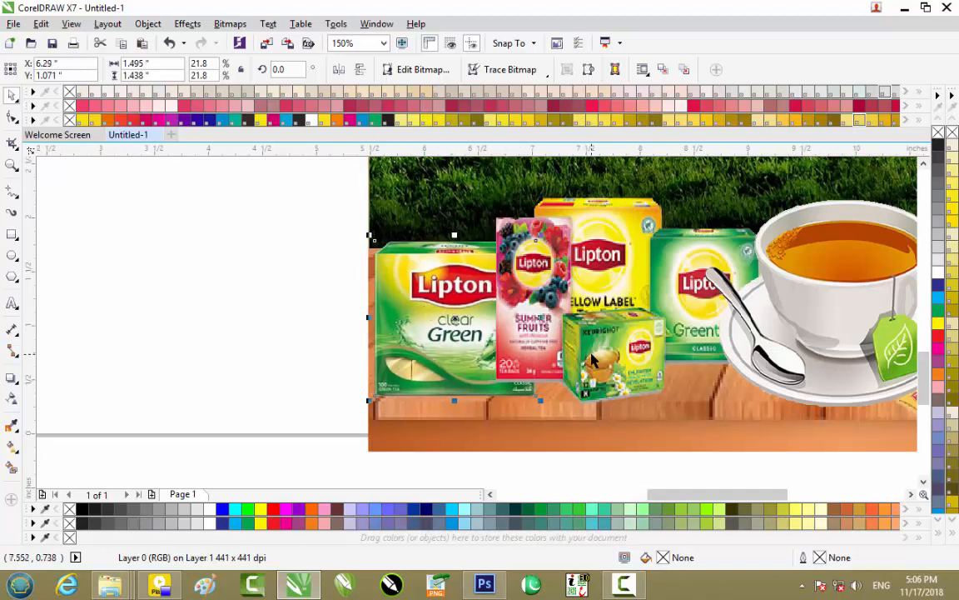
# Raise the Clear Green box by 0.1 inch and stretch its top edge slightly upward.
pyautogui.press('Up')
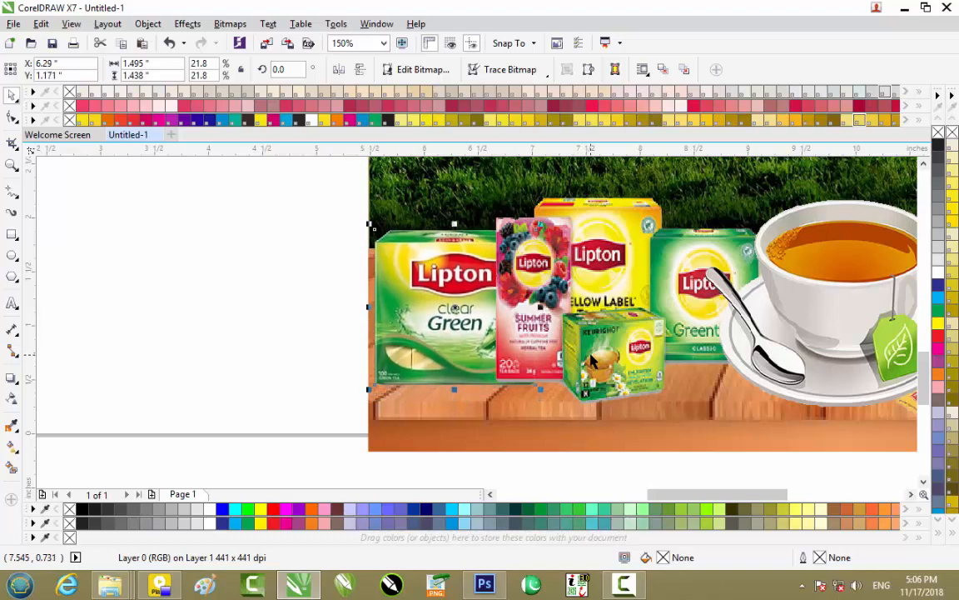
pyautogui.scroll(-2, 408, 288)
pyautogui.scroll(4, 453, 270)
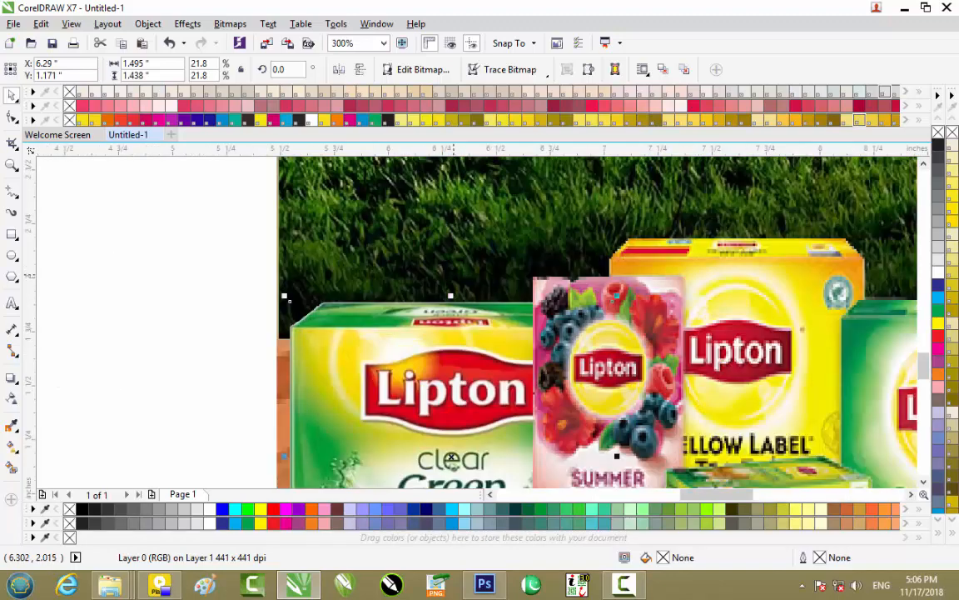
pyautogui.click(452, 293)
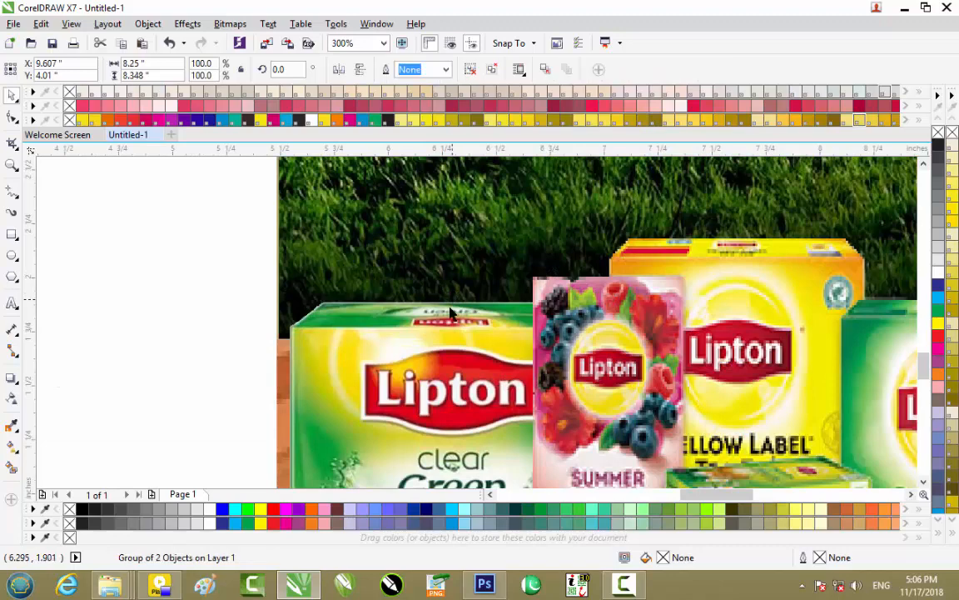
pyautogui.click(449, 328)
pyautogui.moveTo(450, 297); pyautogui.dragTo(454, 262)
pyautogui.scroll(-3, 455, 264)
pyautogui.click(359, 301)
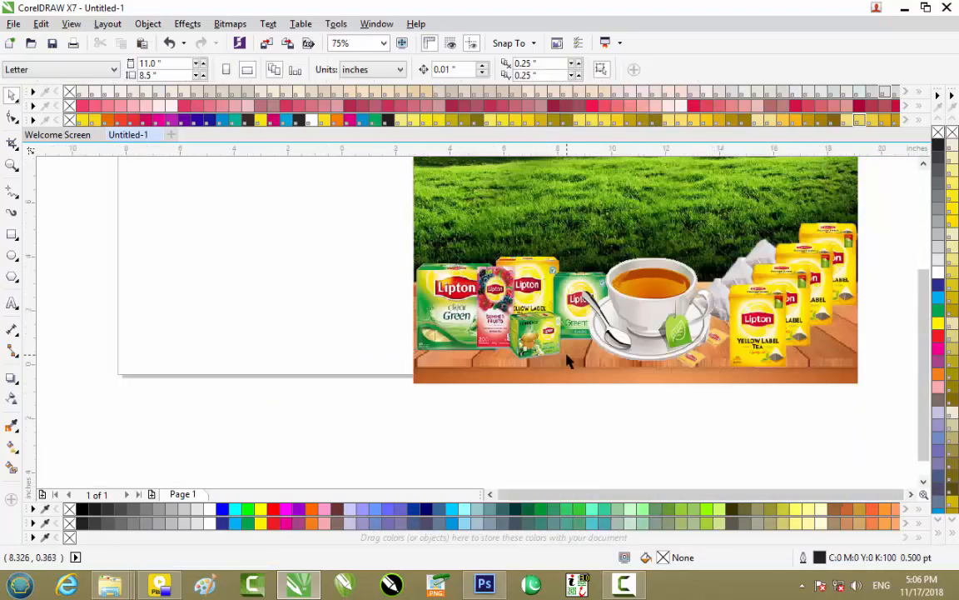
# Try drawing a curved Artistic Media steam stroke rising from the tea in the cup.
pyautogui.scroll(-2, 574, 354)
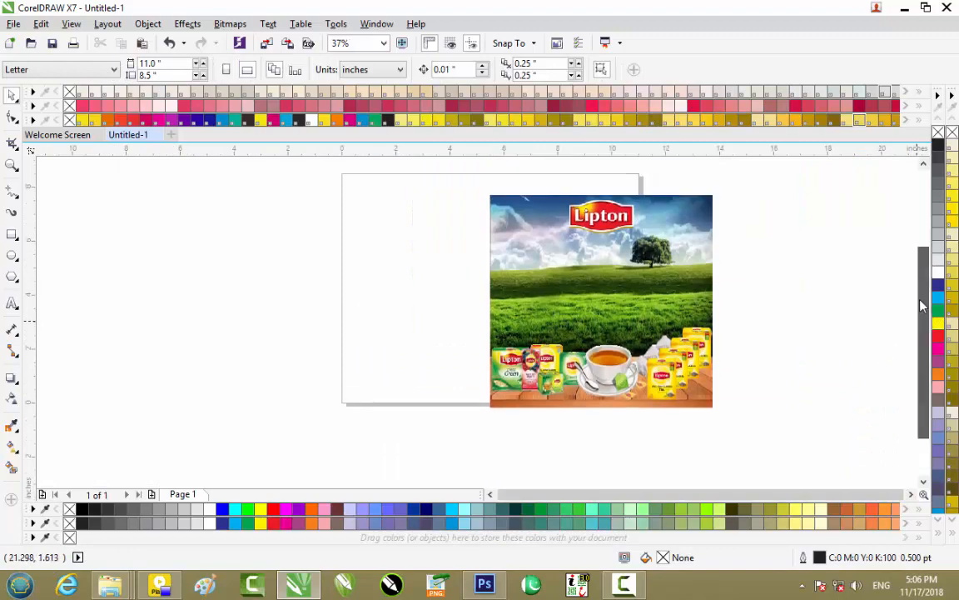
pyautogui.scroll(3, 570, 298)
pyautogui.moveTo(726, 498); pyautogui.dragTo(764, 498)
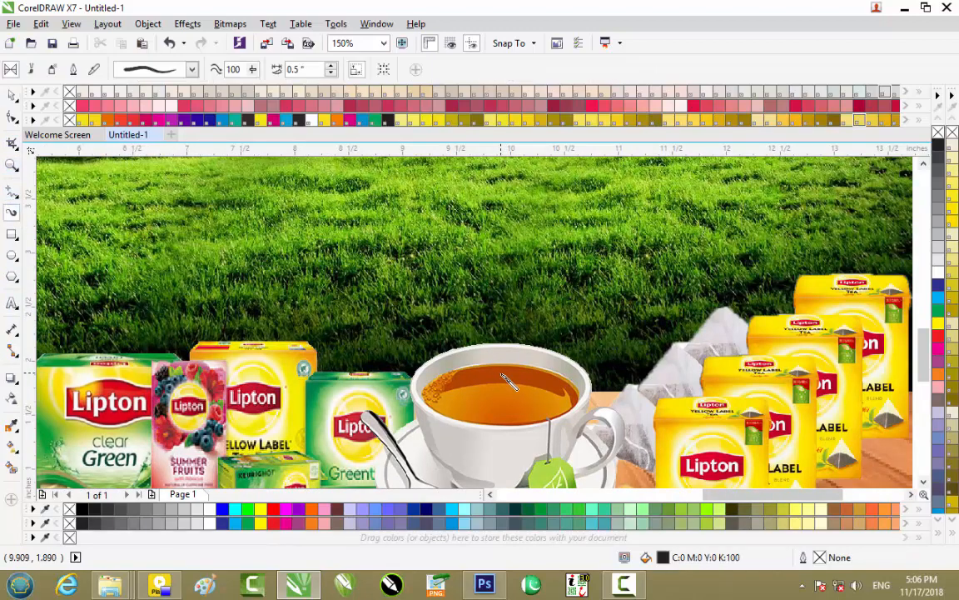
pyautogui.moveTo(499, 379); pyautogui.dragTo(514, 372)
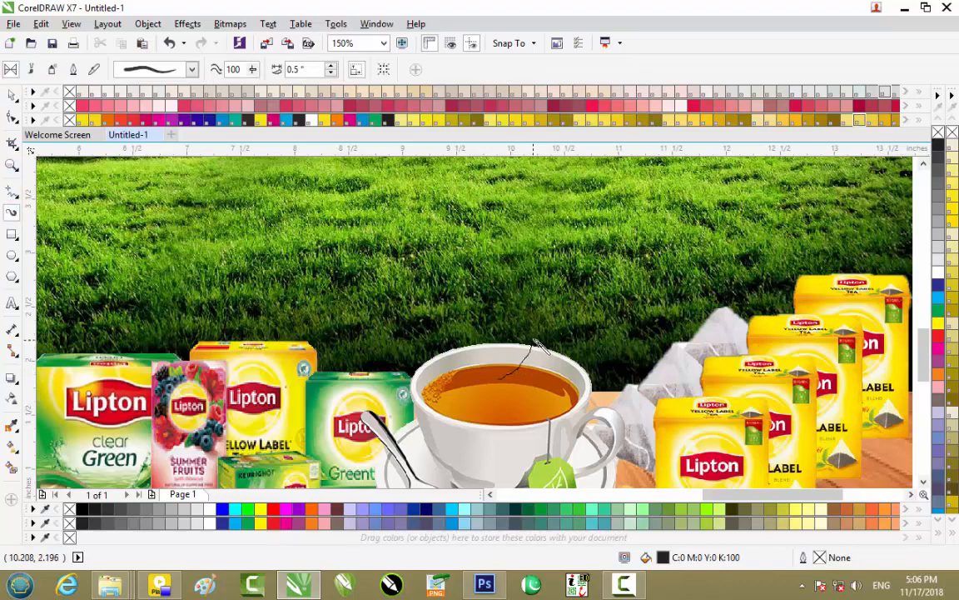
pyautogui.moveTo(523, 279); pyautogui.dragTo(512, 266)
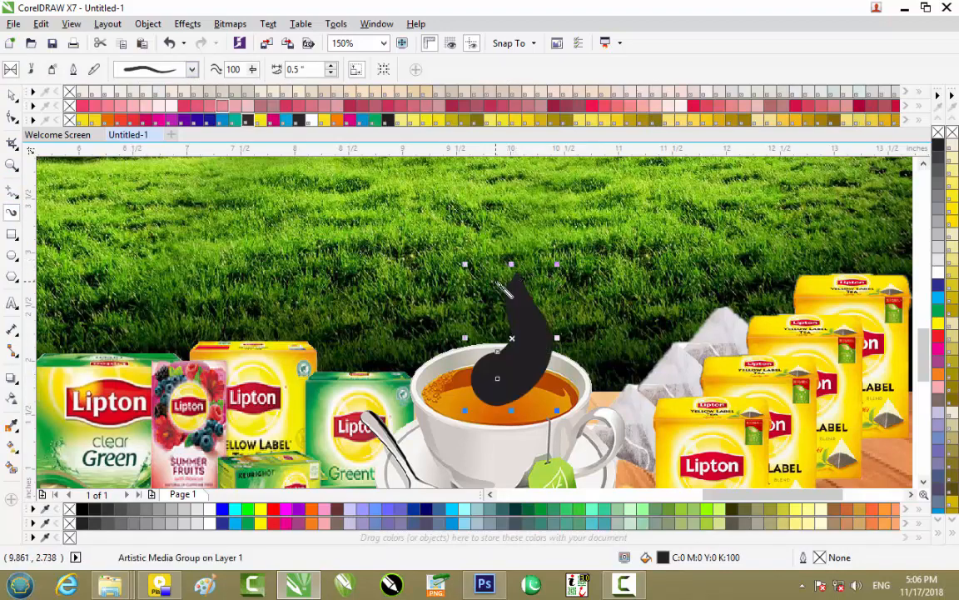
pyautogui.hotkey('ctrl', 'z')
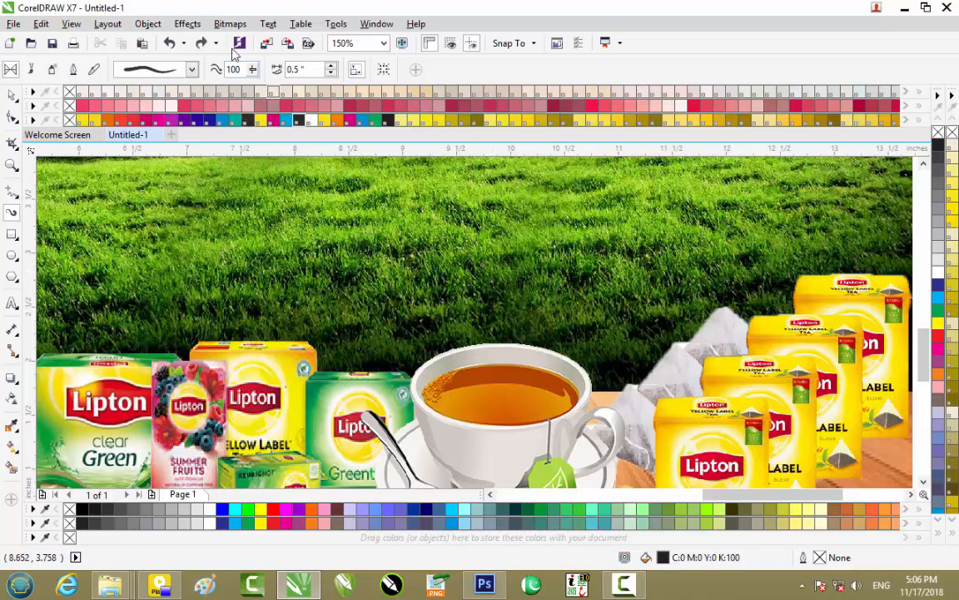
# Draw a wavy Artistic Media steam stroke with a tapered preset rising from the tea, and stretch it to about 2.58 inches tall.
pyautogui.click(192, 70)
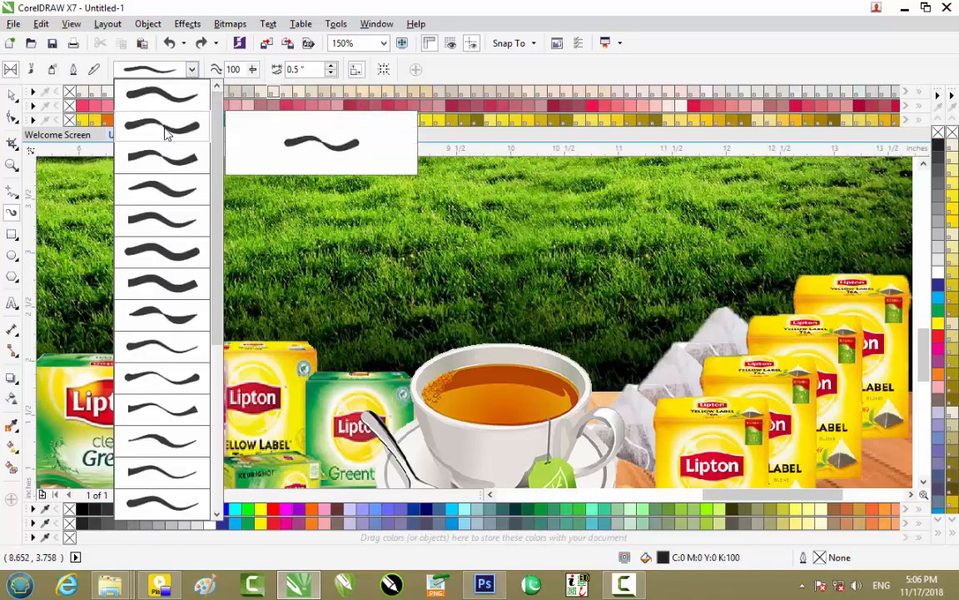
pyautogui.click(165, 193)
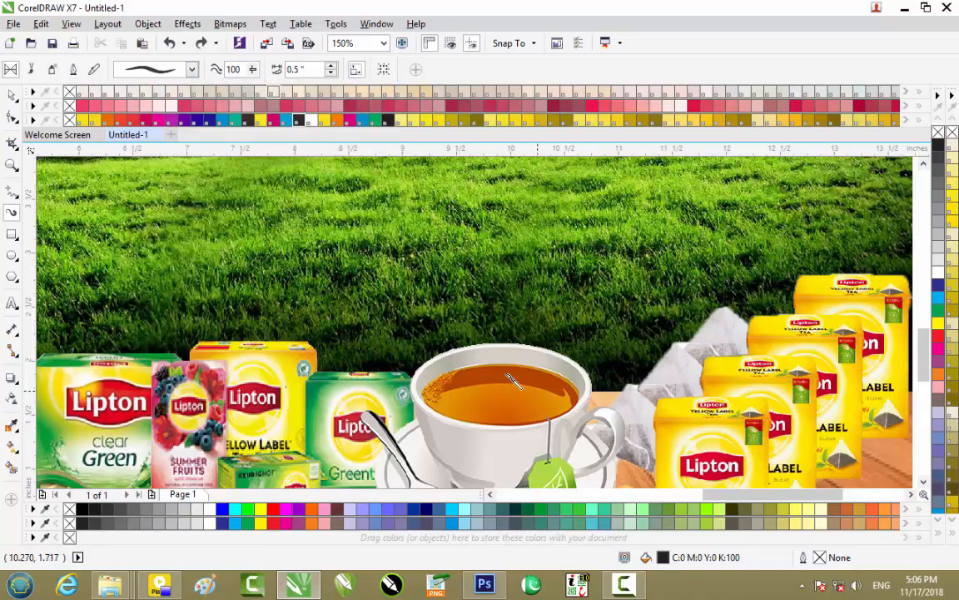
pyautogui.moveTo(516, 283); pyautogui.dragTo(518, 223)
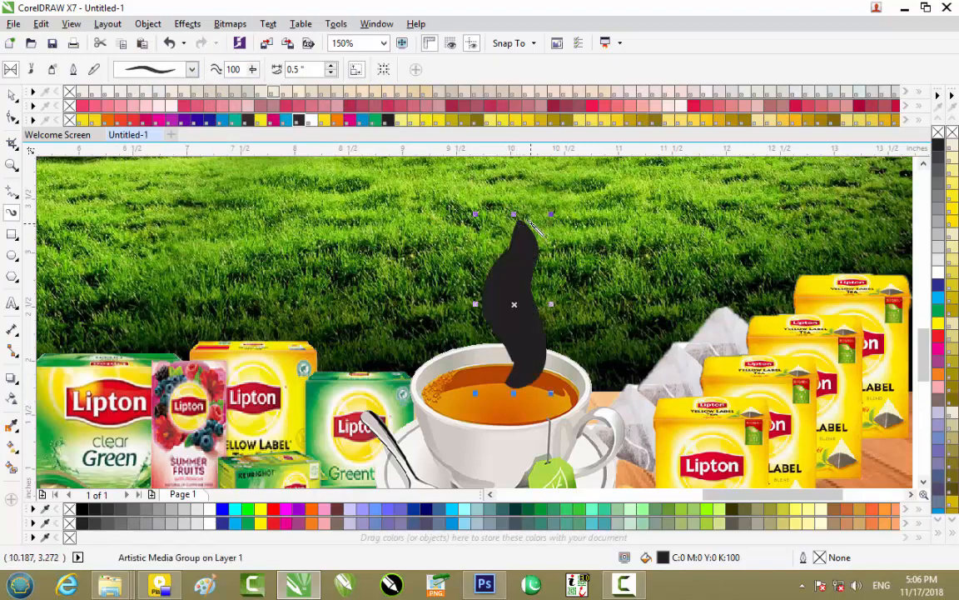
pyautogui.click(12, 95)
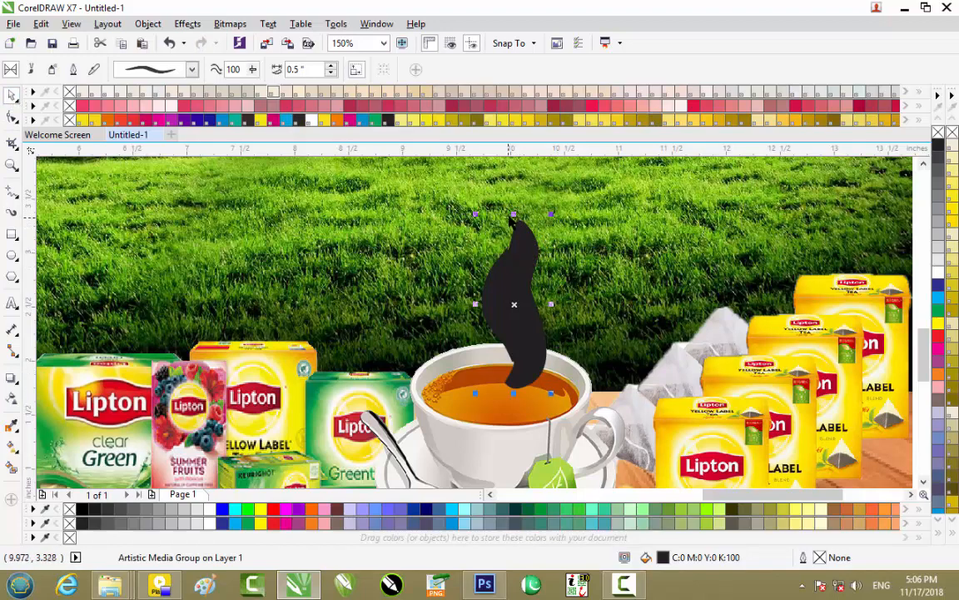
pyautogui.moveTo(514, 215)
pyautogui.mouseDown()
pyautogui.moveTo(522, 147)
pyautogui.moveTo(521, 171)
pyautogui.mouseUp()
# Fill the steam stroke white and convert it to a 300 dpi CMYK bitmap with anti-aliasing and transparent background.
pyautogui.scroll(-2, 521, 265)
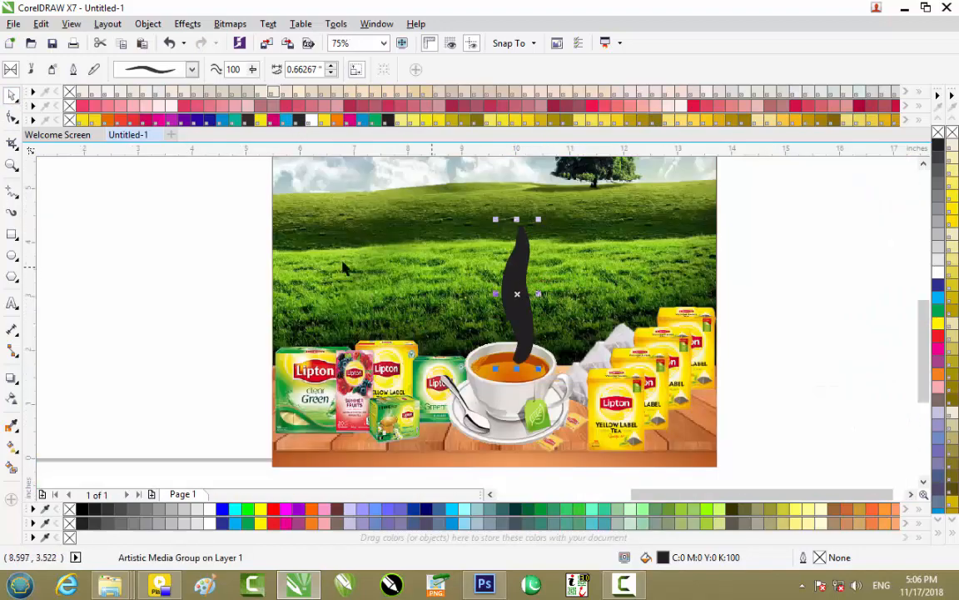
pyautogui.click(941, 280)
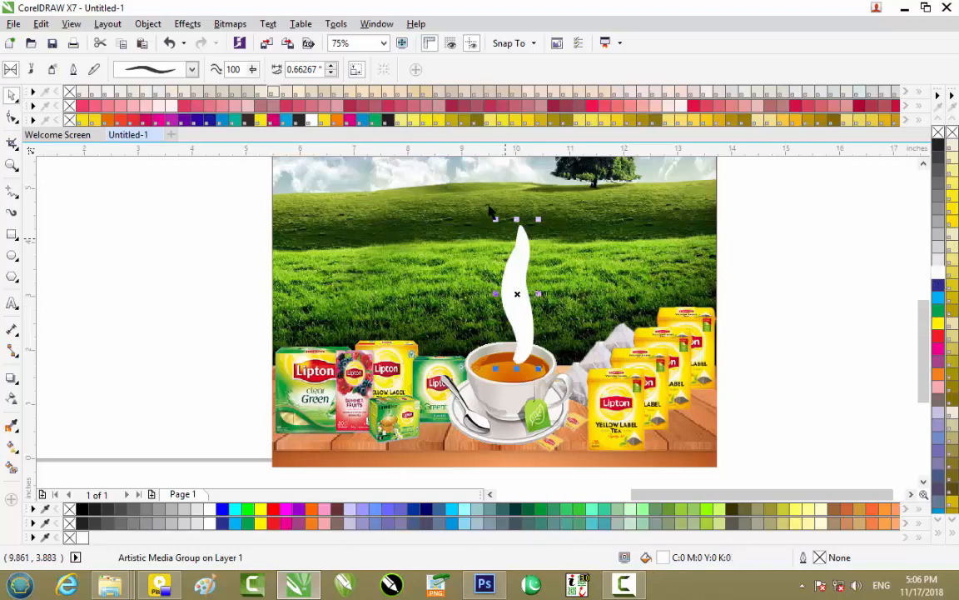
pyautogui.click(231, 25)
pyautogui.click(275, 38)
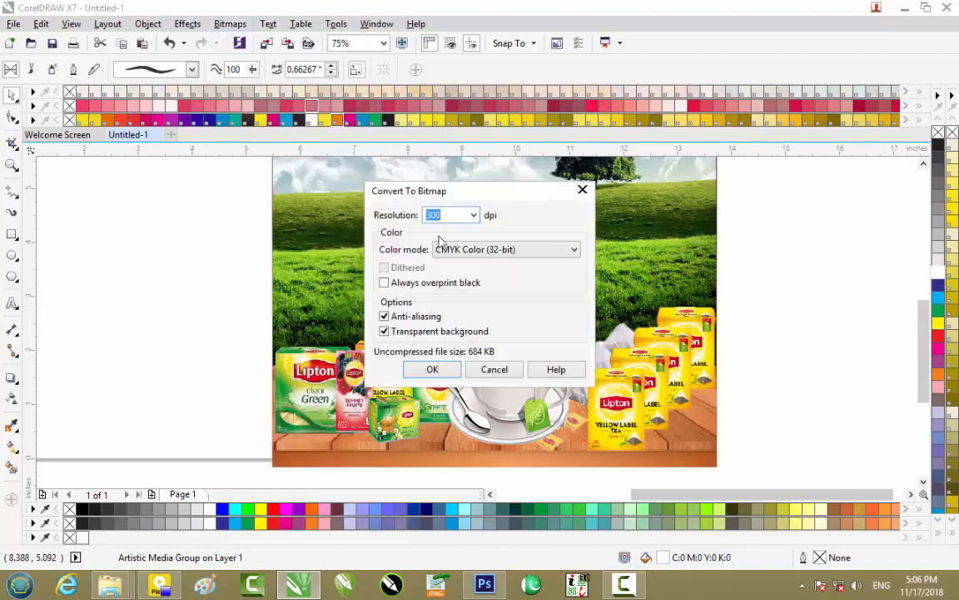
pyautogui.click(432, 370)
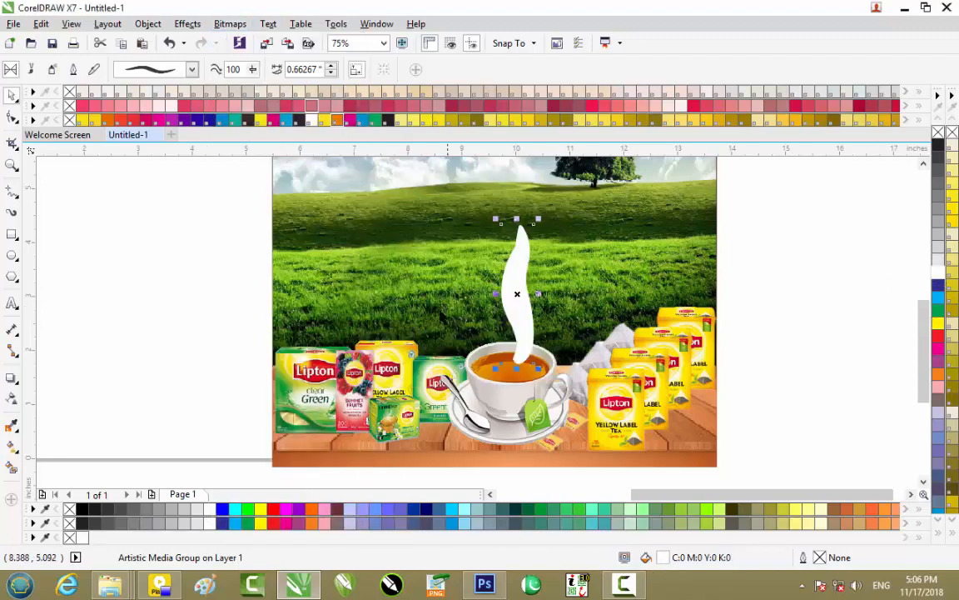
# Apply a Gaussian Blur with a 30-pixel radius to the steam bitmap.
pyautogui.click(189, 25)
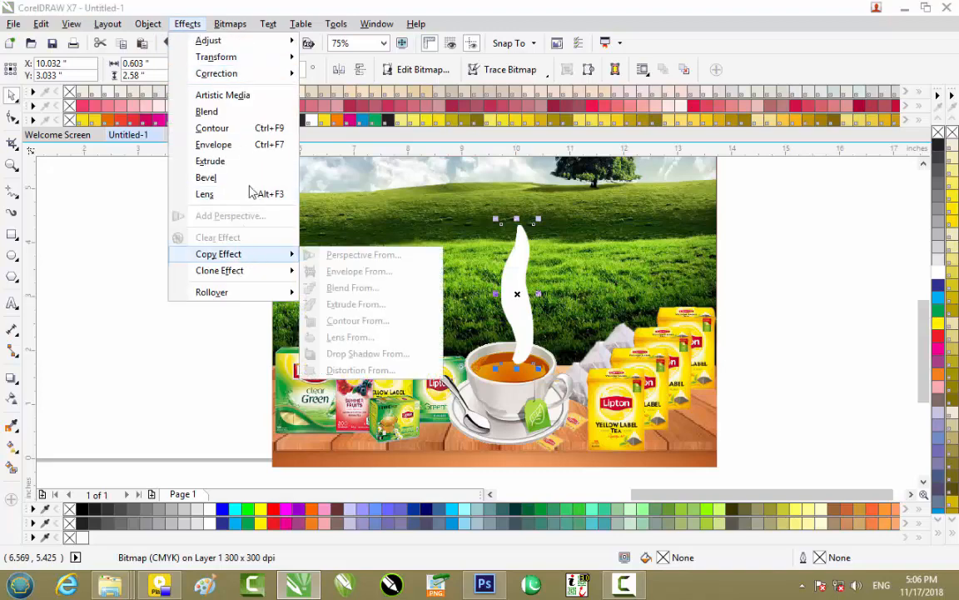
pyautogui.moveTo(226, 27)
pyautogui.moveTo(286, 352)
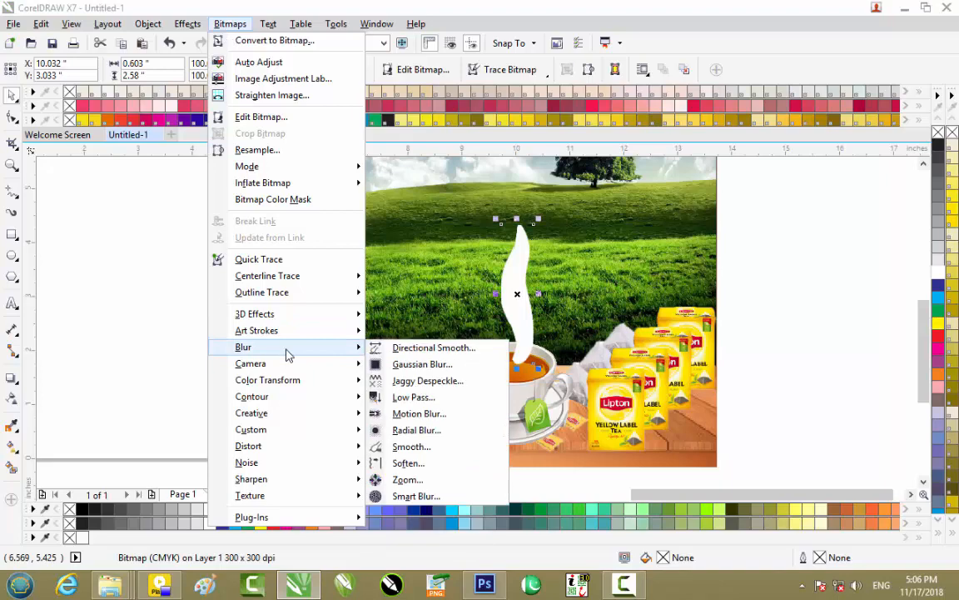
pyautogui.click(432, 367)
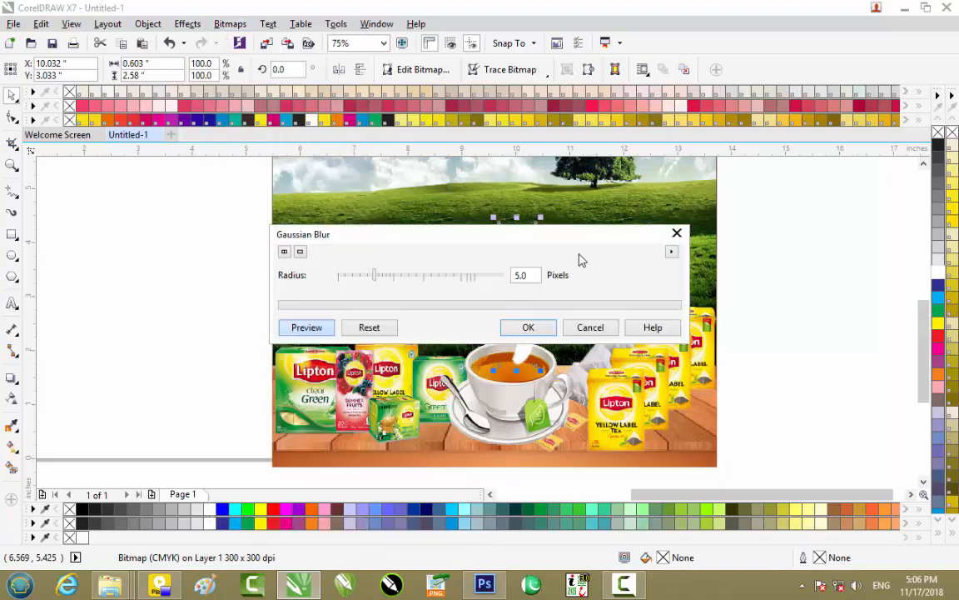
pyautogui.moveTo(560, 264); pyautogui.dragTo(305, 224)
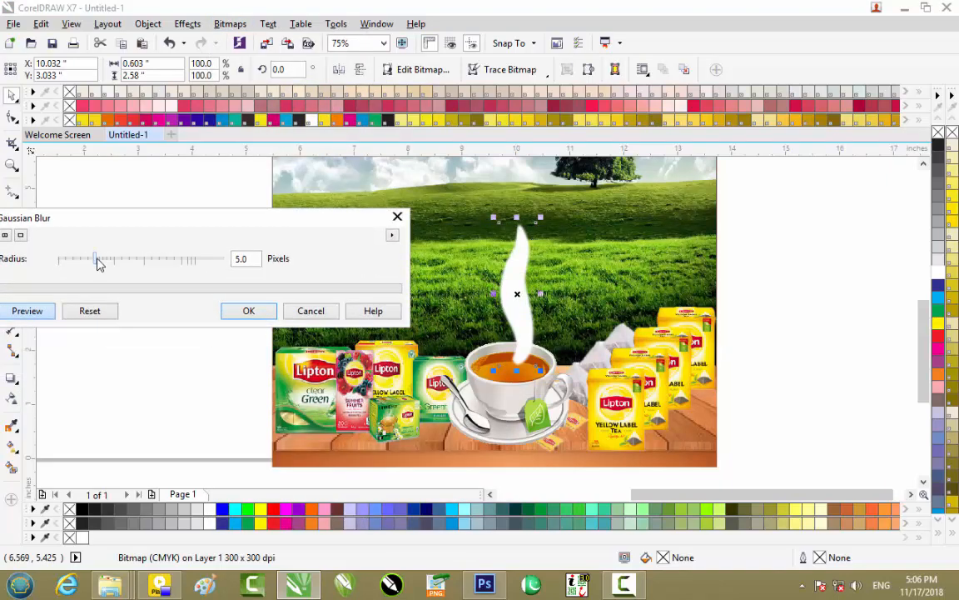
pyautogui.moveTo(97, 263); pyautogui.dragTo(134, 267)
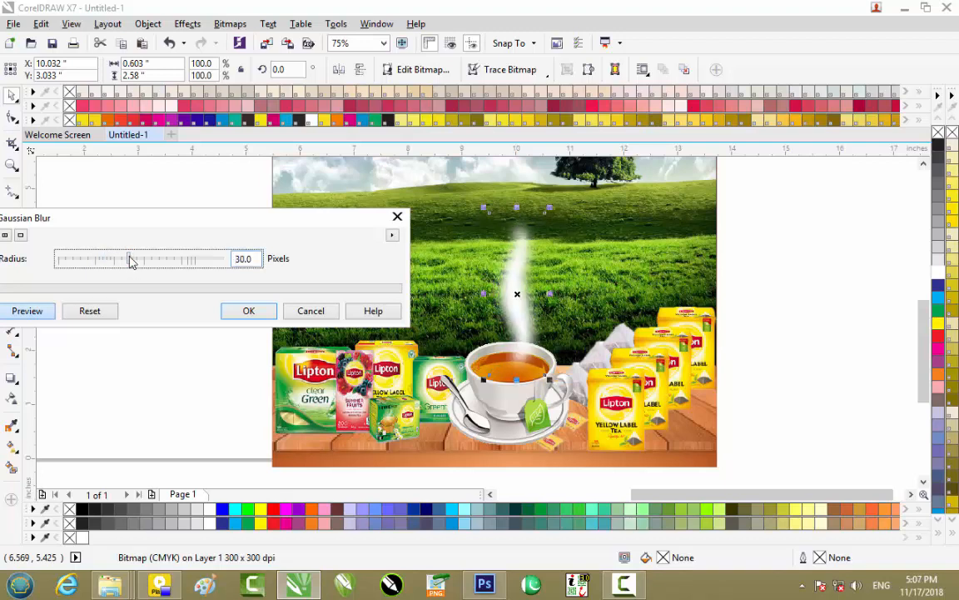
pyautogui.click(250, 311)
# Move the blurred steam slightly left and down over the tea, to about X 9.881, Y 2.957 inches.
pyautogui.scroll(2, 544, 293)
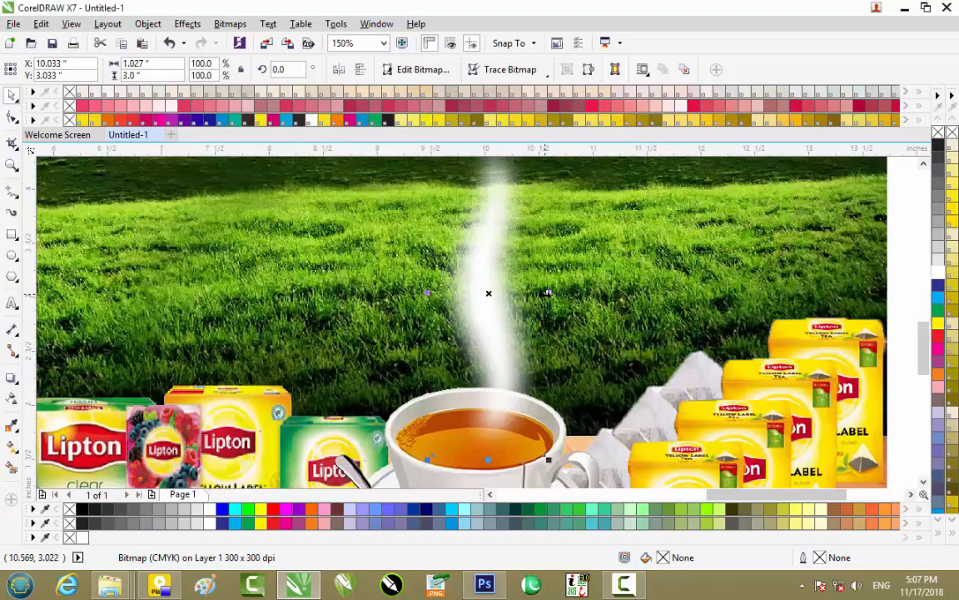
pyautogui.moveTo(500, 318); pyautogui.dragTo(480, 321)
pyautogui.scroll(-4, 480, 322)
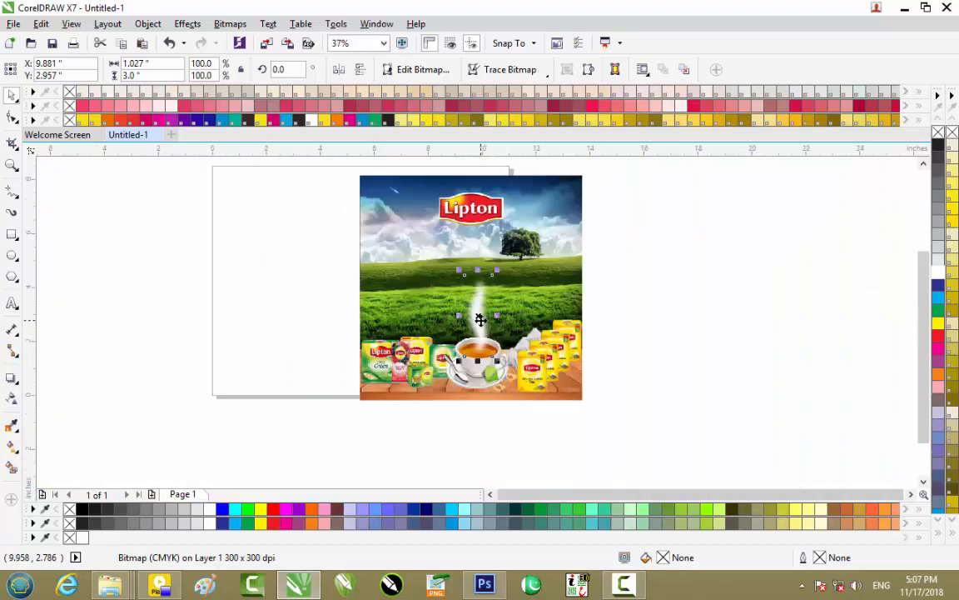
pyautogui.click(607, 288)
pyautogui.scroll(-1, 471, 310)
pyautogui.scroll(2, 471, 310)
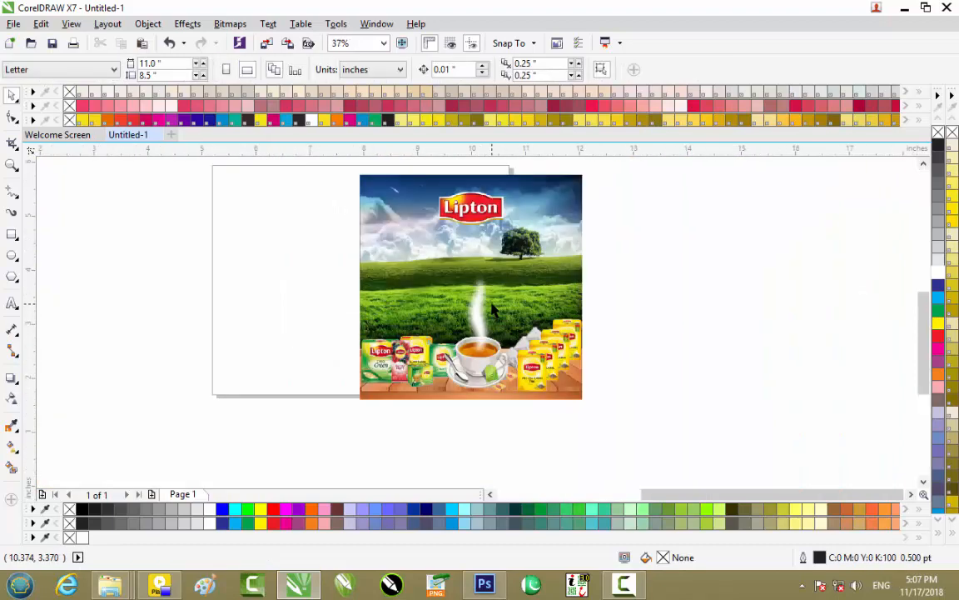
# Shorten the steam by lowering its top edge so it rises only a little above the teacup.
pyautogui.click(471, 310)
pyautogui.moveTo(464, 244); pyautogui.dragTo(464, 288)
pyautogui.click(699, 304)
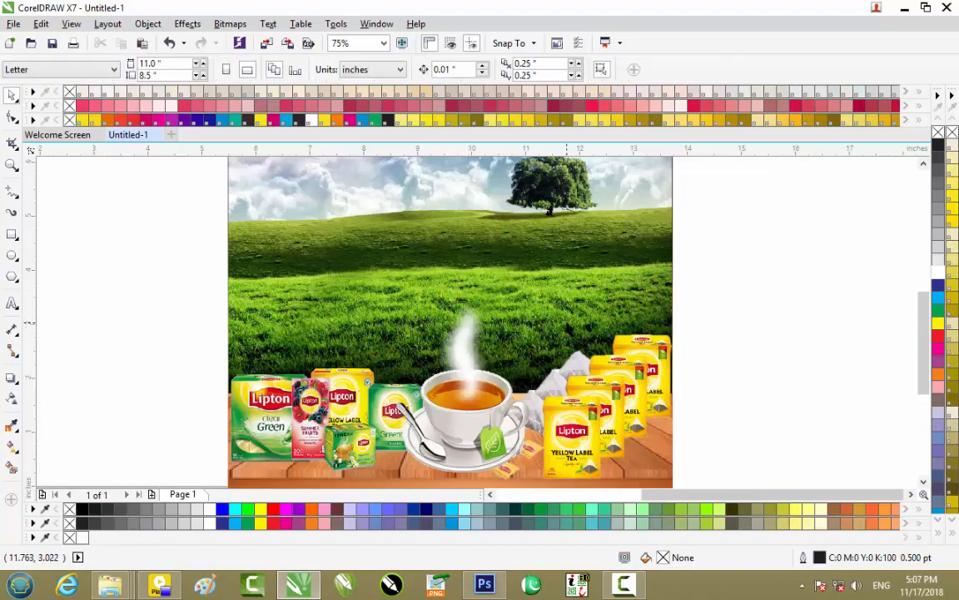
pyautogui.scroll(-1, 558, 325)
pyautogui.scroll(-1, 500, 291)
pyautogui.scroll(2, 498, 285)
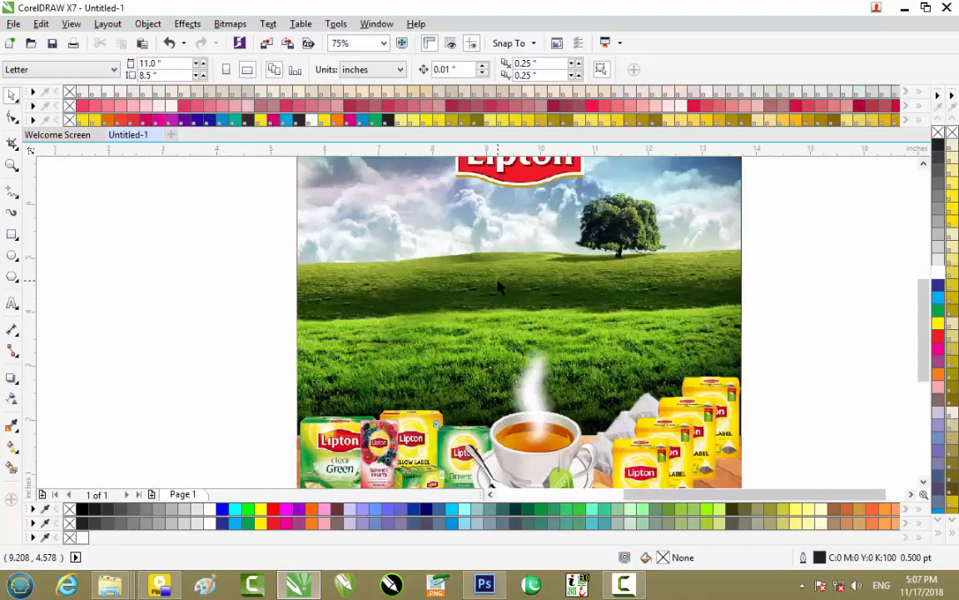
pyautogui.scroll(-1, 498, 286)
# Bring HeaderLogo.png from the Lipton Tea folder in File Explorer into the banner, between the top logo and the steaming cup.
pyautogui.moveTo(109, 585)
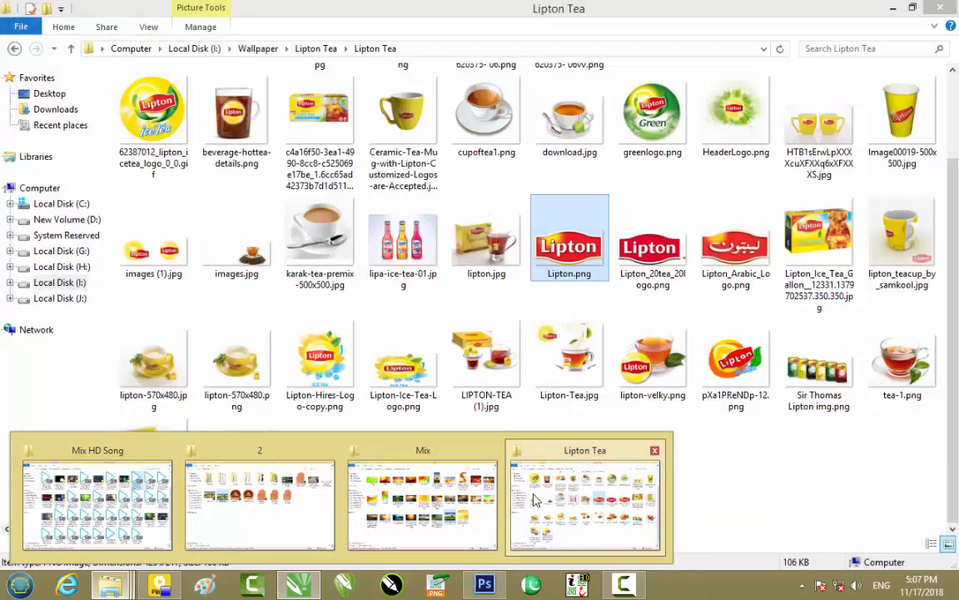
pyautogui.click(583, 499)
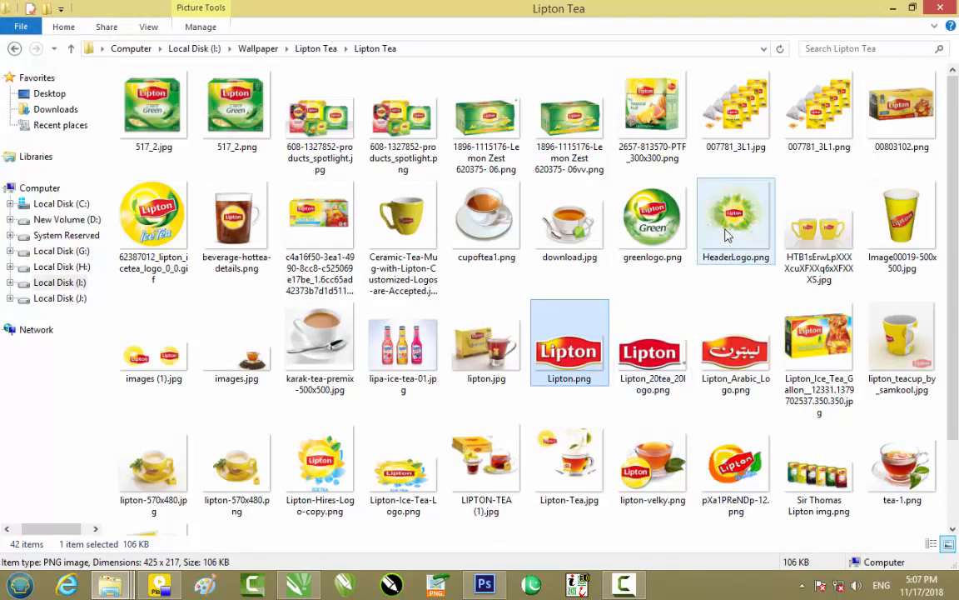
pyautogui.moveTo(726, 236); pyautogui.dragTo(518, 258)
pyautogui.scroll(2, 520, 288)
pyautogui.scroll(-2, 579, 204)
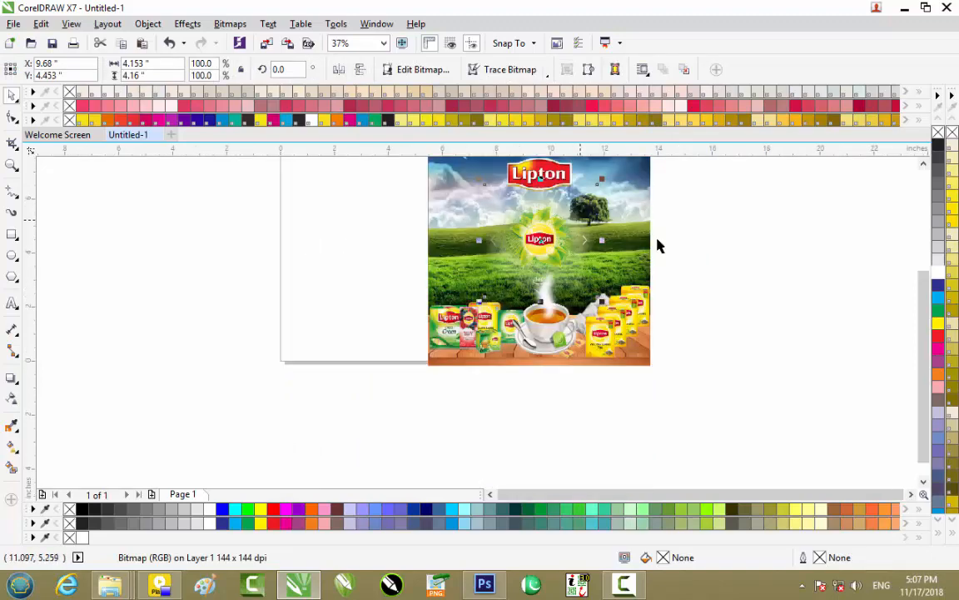
pyautogui.click(685, 231)
pyautogui.scroll(-2, 528, 229)
pyautogui.scroll(4, 504, 245)
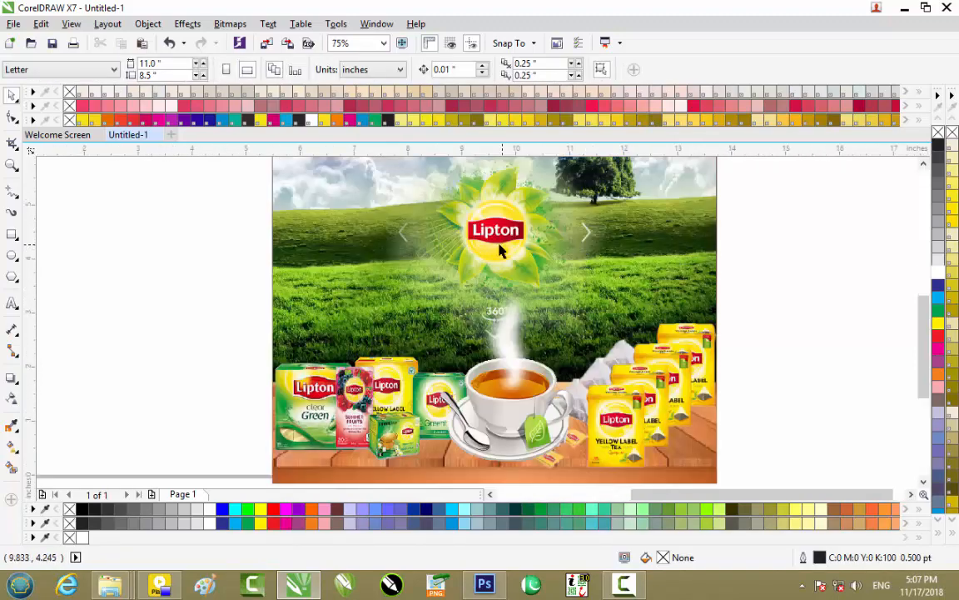
# Enlarge the leafy Lipton header logo proportionally about its centre to about 5.472 by 5.481 inches.
pyautogui.click(500, 250)
pyautogui.scroll(-2, 497, 243)
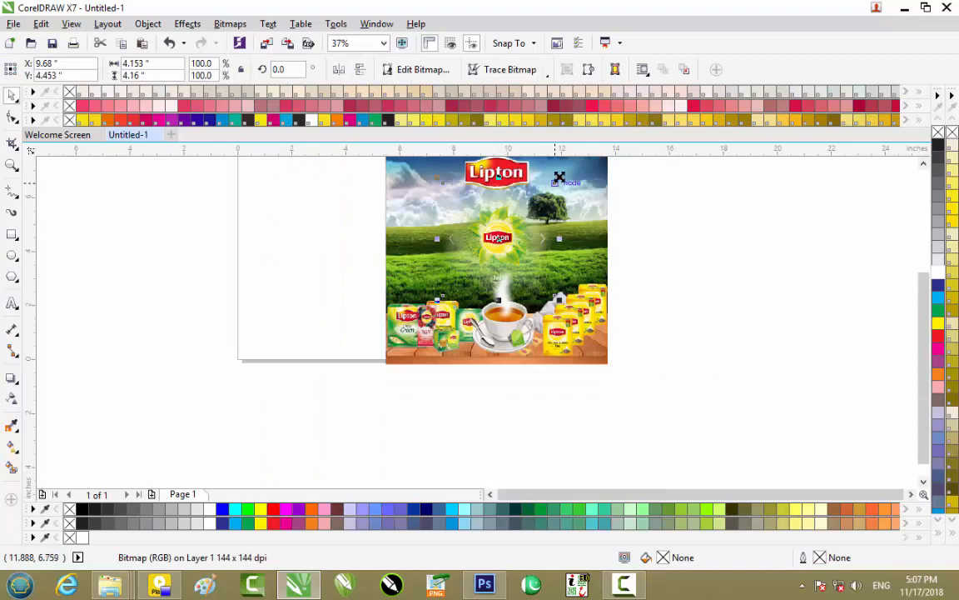
pyautogui.moveTo(559, 177); pyautogui.dragTo(597, 142)
pyautogui.scroll(2, 509, 277)
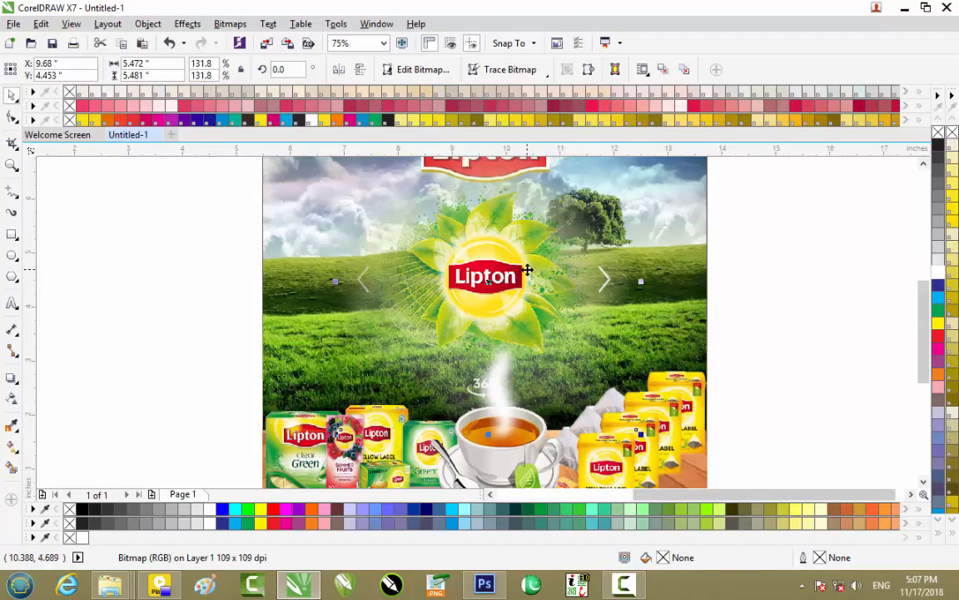
# Apply a uniform transparency of 37 to the leafy Lipton header logo.
pyautogui.scroll(-2, 524, 270)
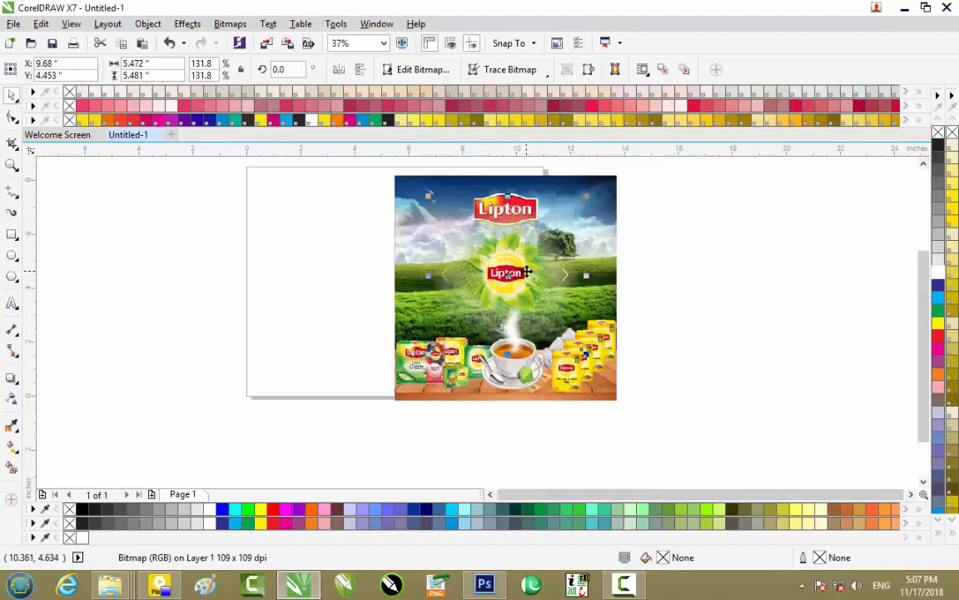
pyautogui.click(14, 398)
pyautogui.moveTo(484, 376); pyautogui.dragTo(498, 375)
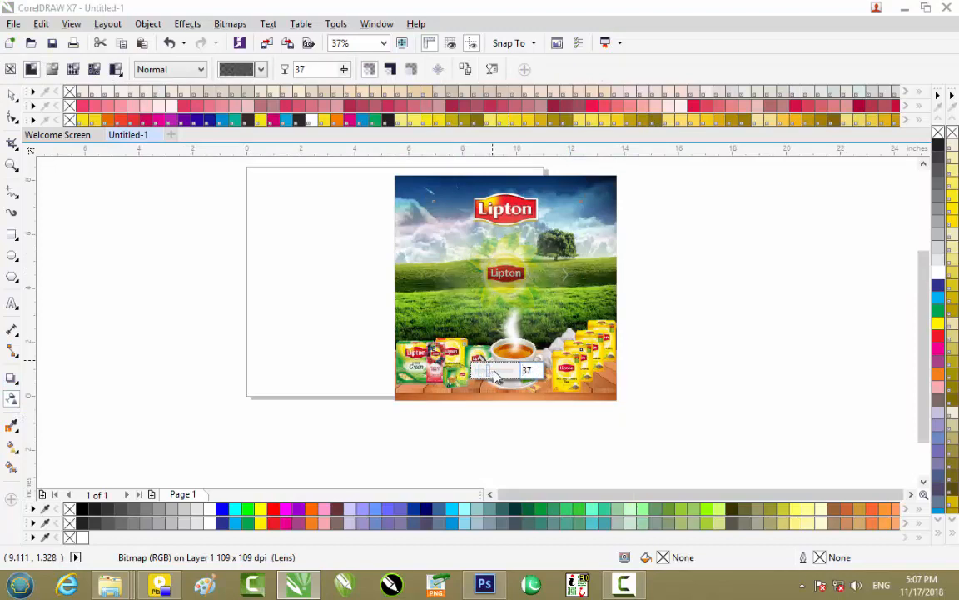
# Fine-tune the leafy Lipton header logo's uniform transparency and inspect how it blends into the landscape.
pyautogui.moveTo(494, 371); pyautogui.dragTo(491, 371)
pyautogui.click(671, 335)
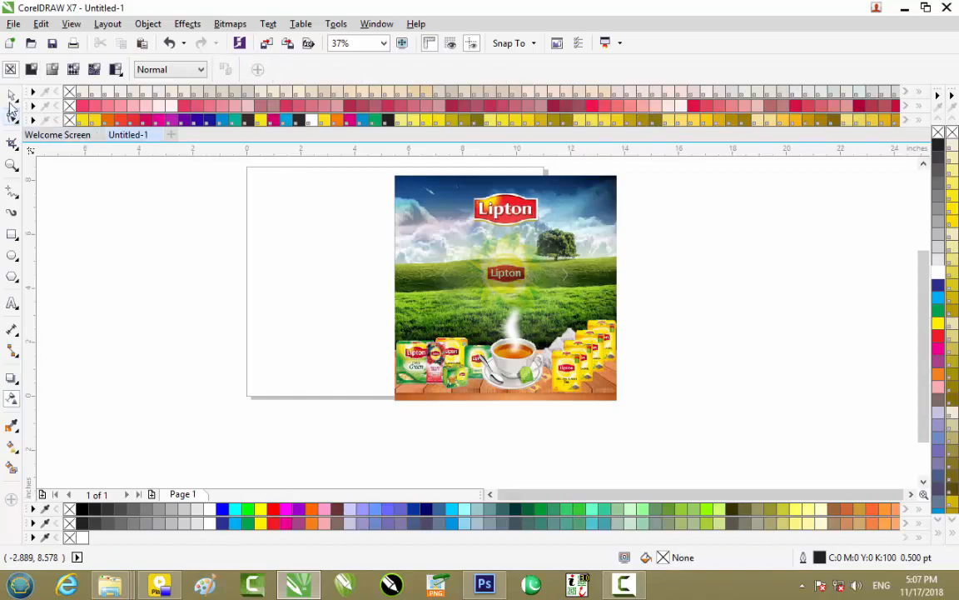
pyautogui.click(11, 98)
pyautogui.scroll(4, 510, 293)
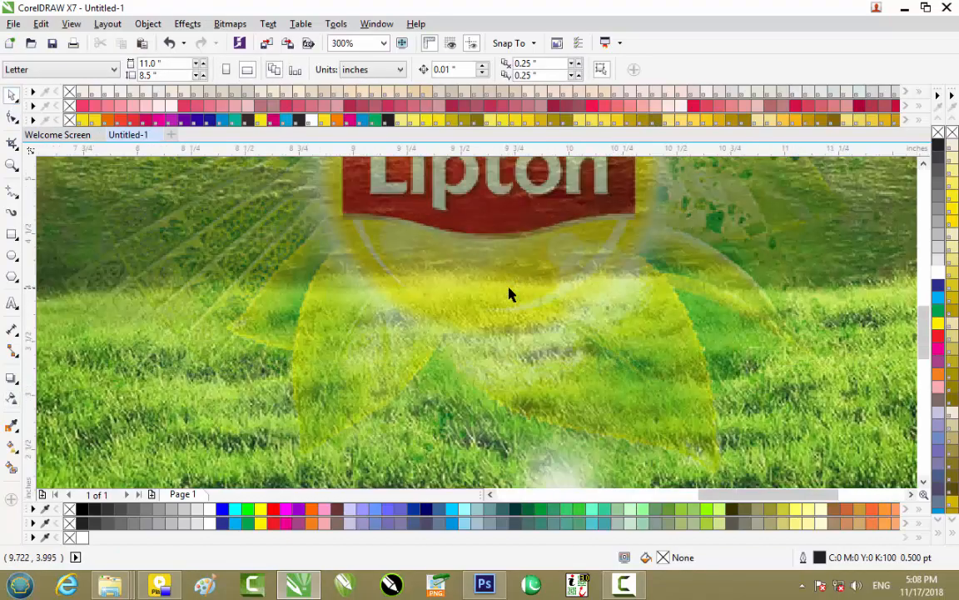
pyautogui.scroll(-4, 509, 293)
pyautogui.scroll(1, 510, 293)
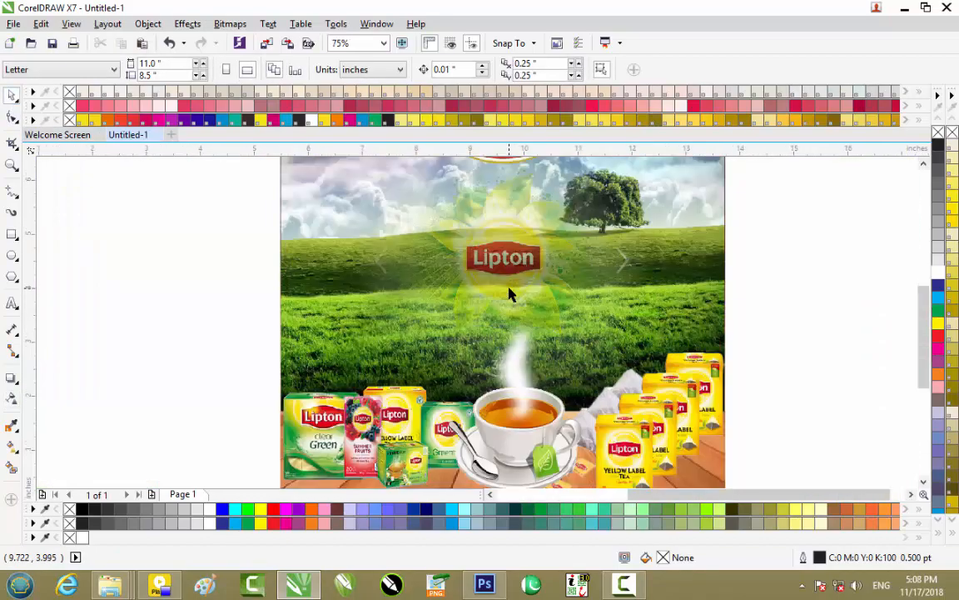
pyautogui.scroll(-1, 509, 293)
pyautogui.scroll(1, 510, 294)
pyautogui.scroll(-1, 510, 293)
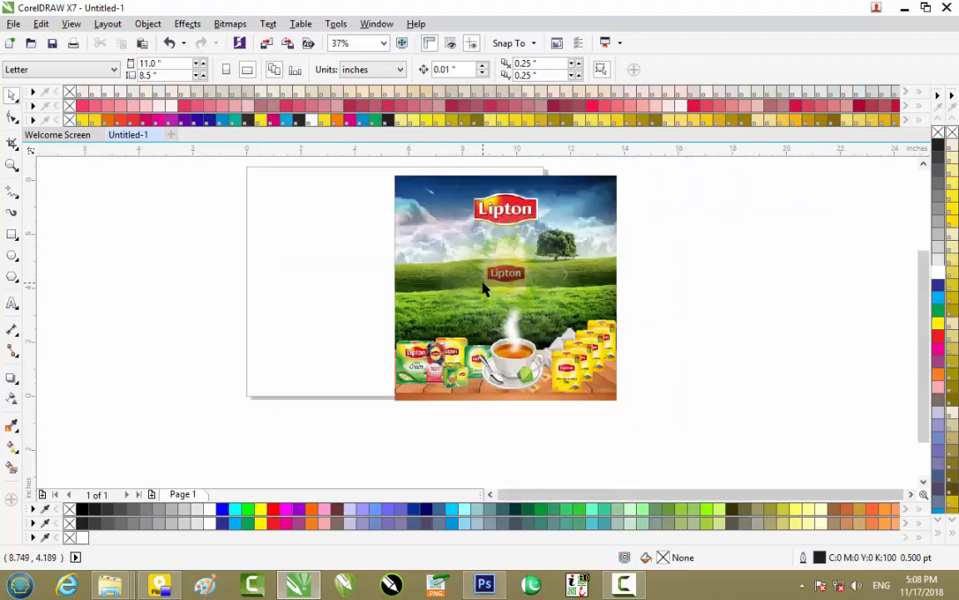
# Export the banner to the Desktop as the JPEG Lipton Tea1.jpg, with 32-bit CMYK color and High 80% quality.
pyautogui.hotkey('ctrl', 'e')
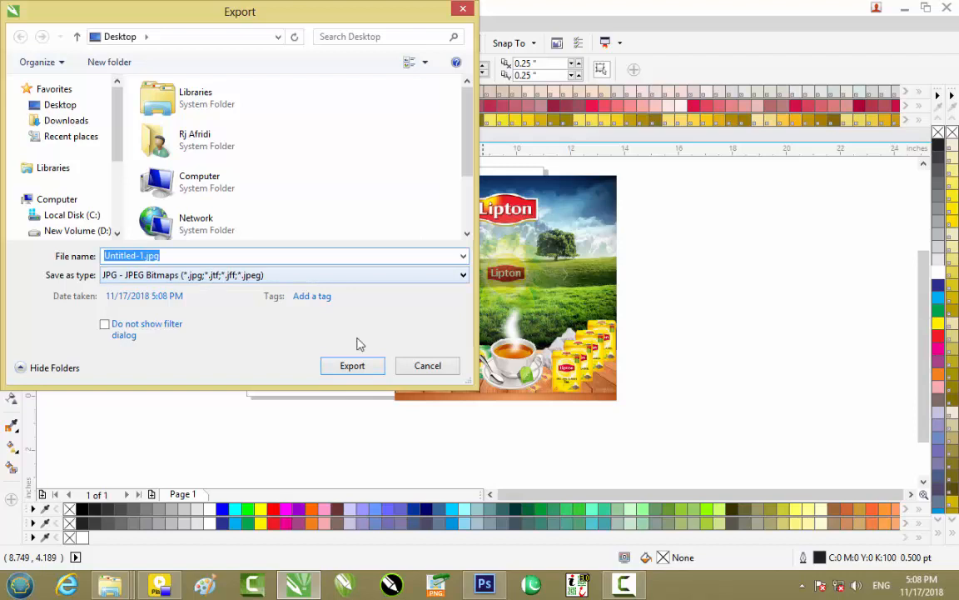
pyautogui.moveTo(471, 380); pyautogui.dragTo(585, 510)
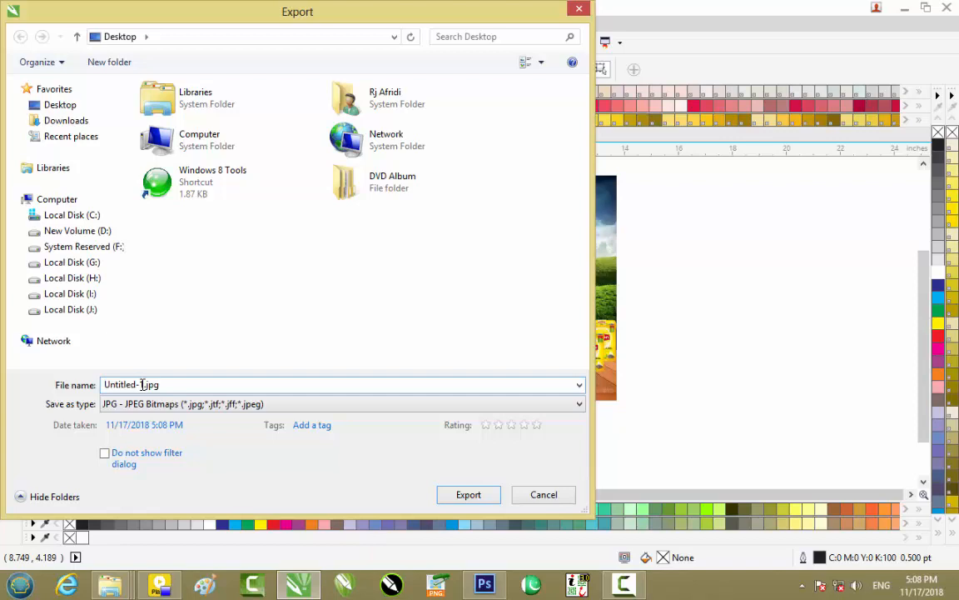
pyautogui.moveTo(143, 384); pyautogui.dragTo(84, 384)
pyautogui.press('BackSpace')
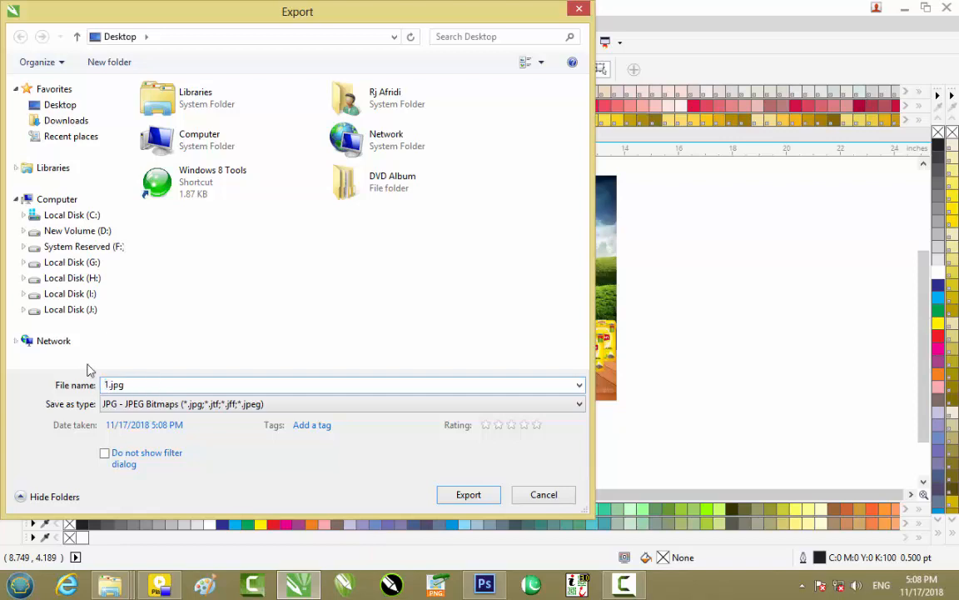
pyautogui.write('Lipton Tea')
pyautogui.click(469, 497)
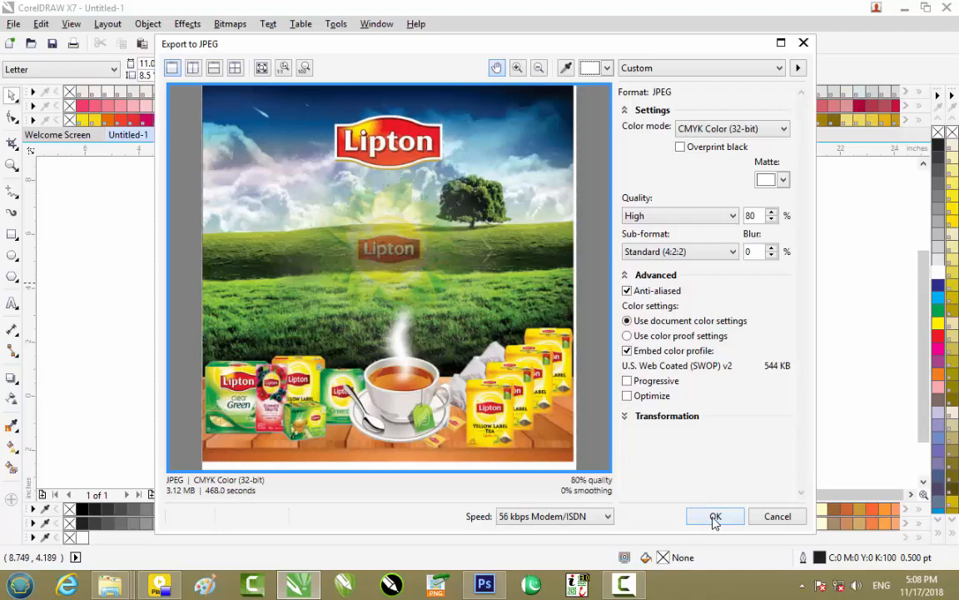
pyautogui.click(715, 516)
# Minimize the open windows and review Lipton Tea1.jpg from the desktop in Windows Photo Viewer.
pyautogui.click(906, 8)
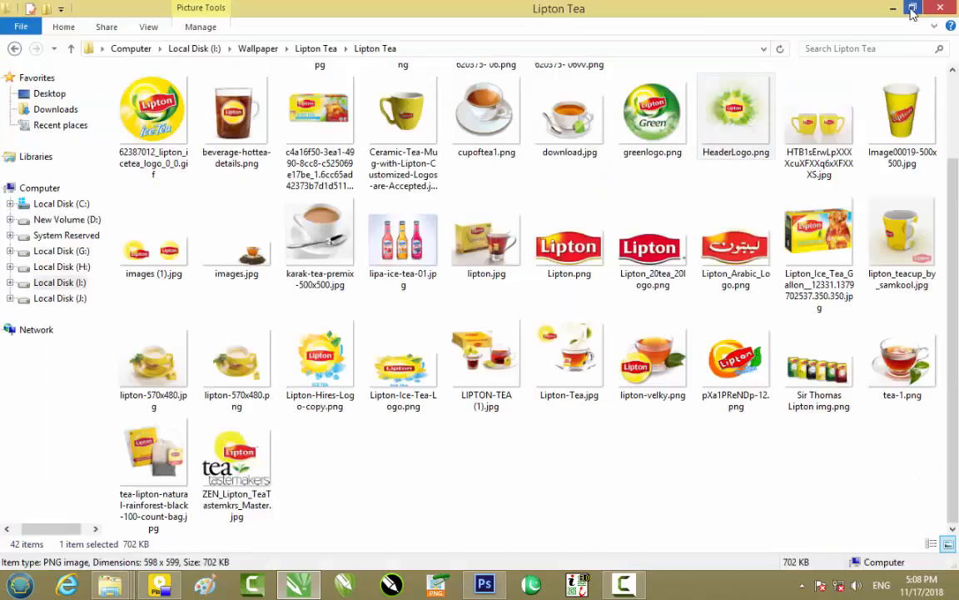
pyautogui.click(893, 8)
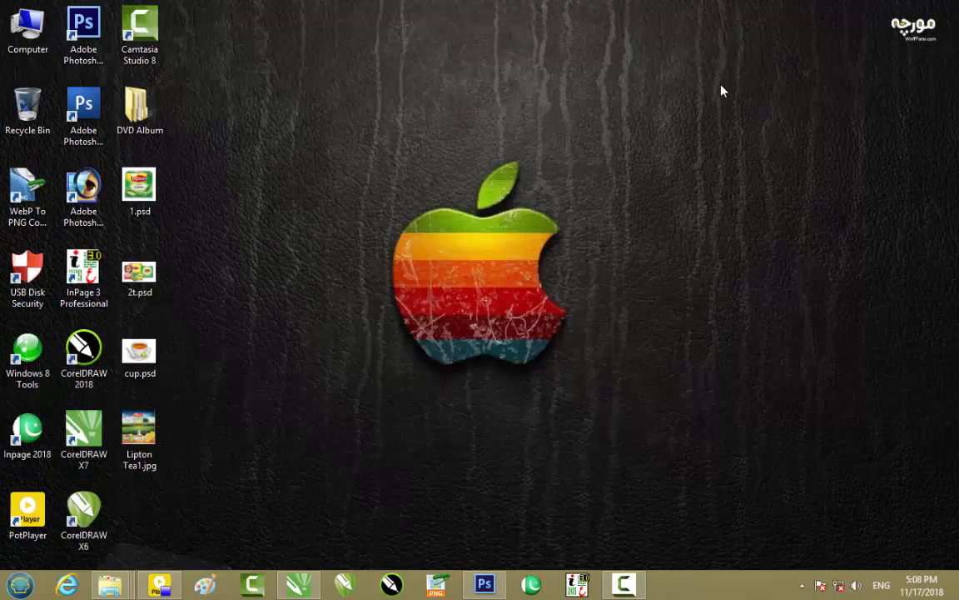
pyautogui.doubleClick(150, 436)
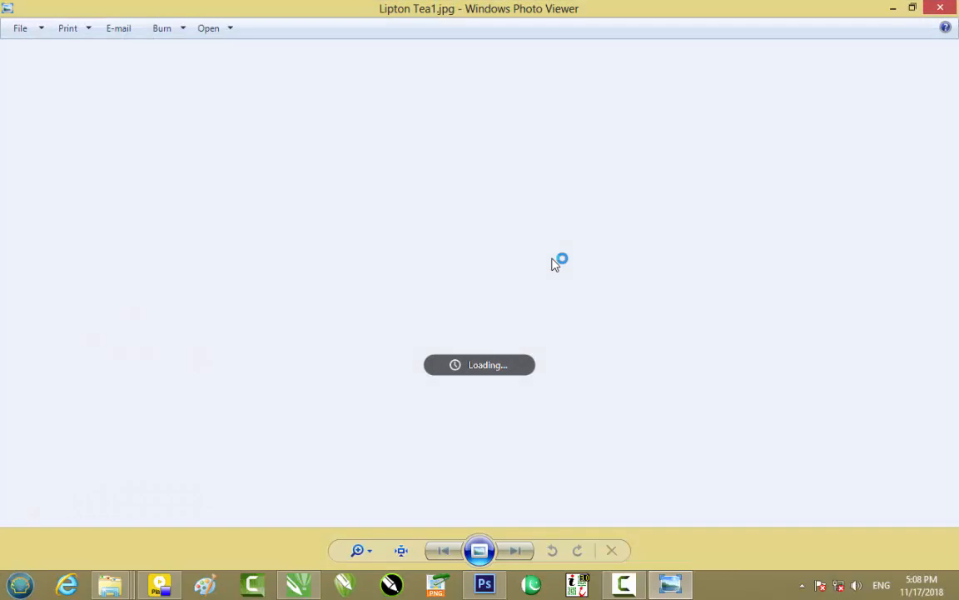
pyautogui.scroll(3, 470, 191)
pyautogui.scroll(-3, 469, 190)
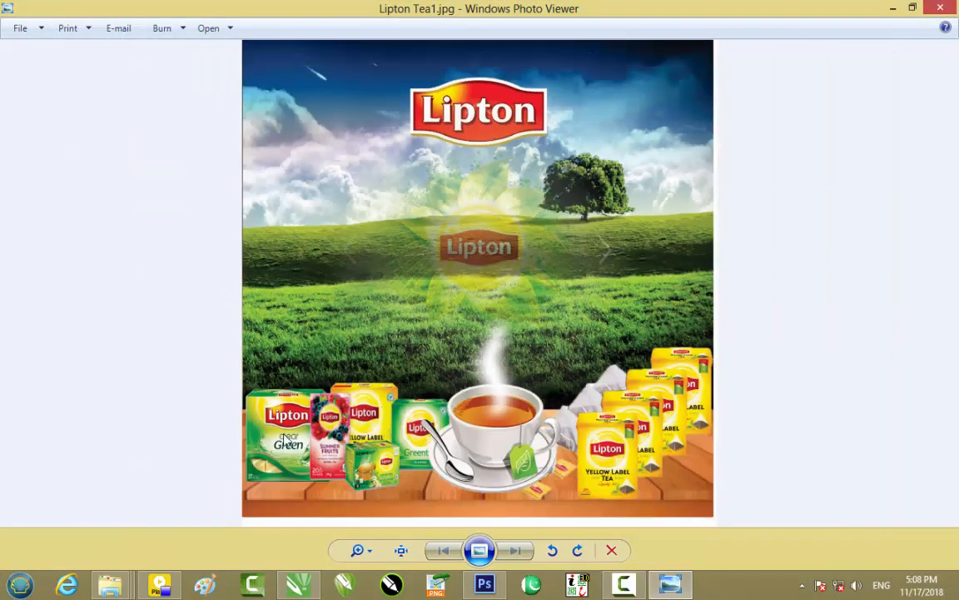
pyautogui.moveTo(942, 11)
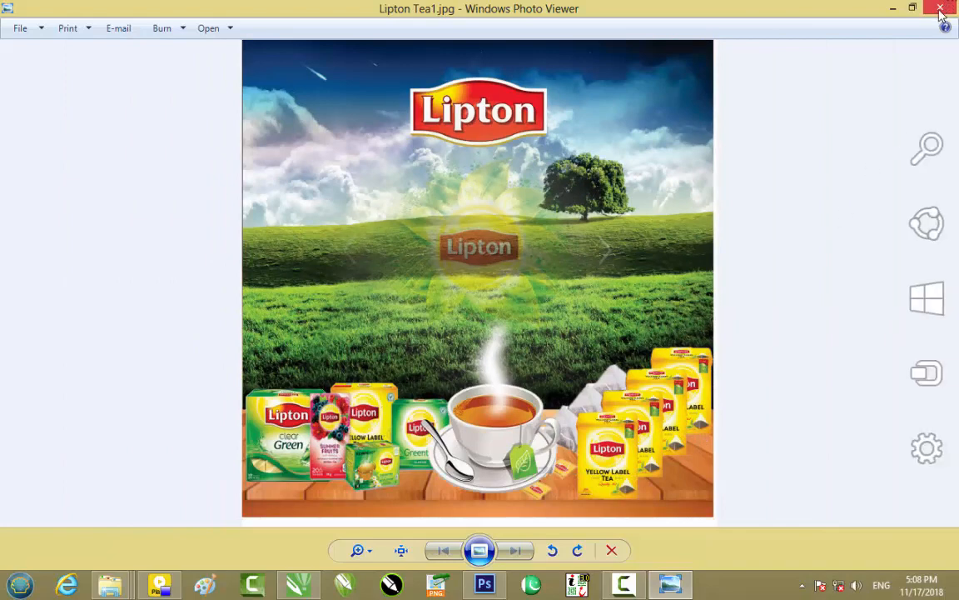
pyautogui.click(940, 10)
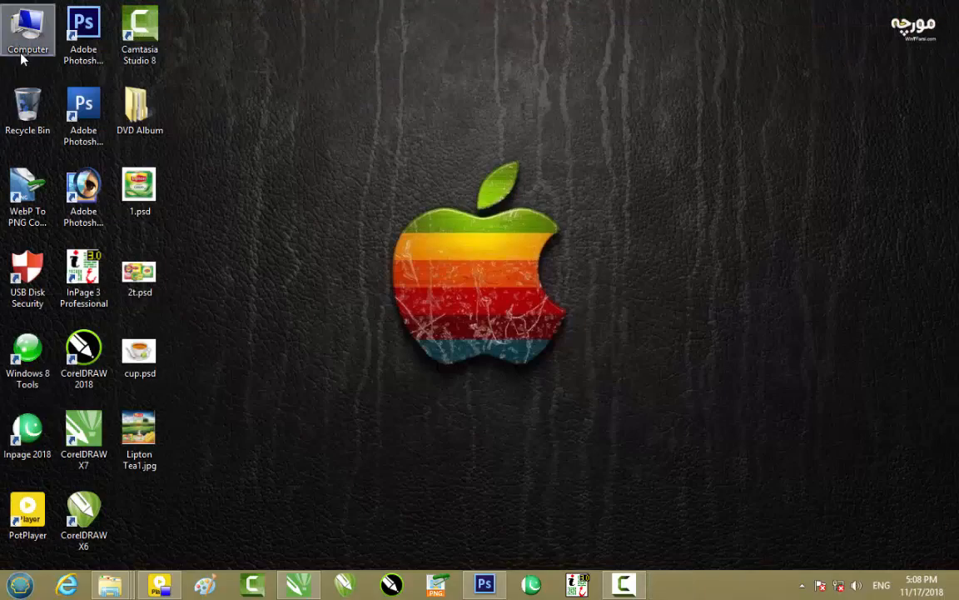
# In File Explorer, go from the Mix folder back to simple baground and look through its background images.
pyautogui.doubleClick(28, 33)
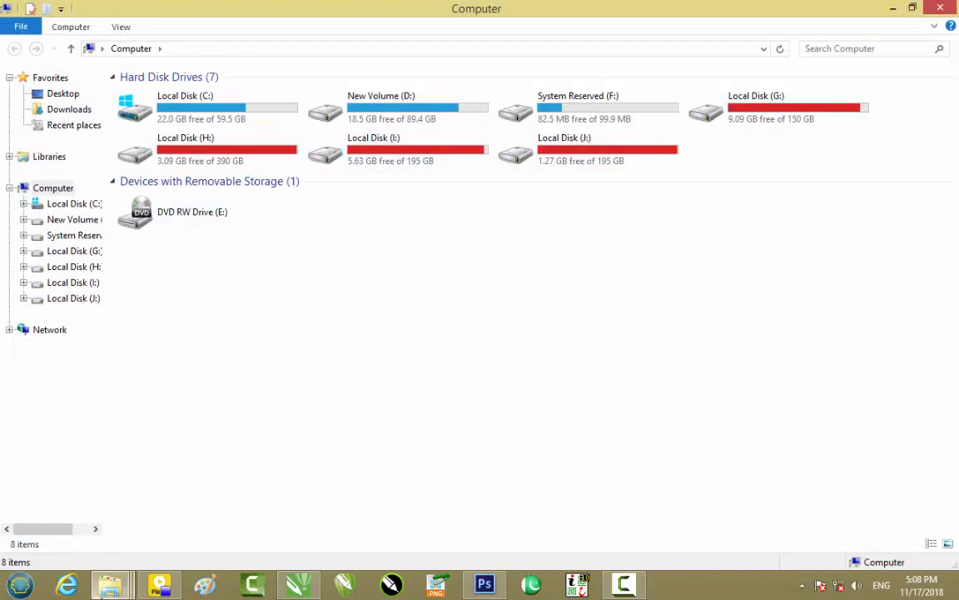
pyautogui.moveTo(114, 589)
pyautogui.click(423, 503)
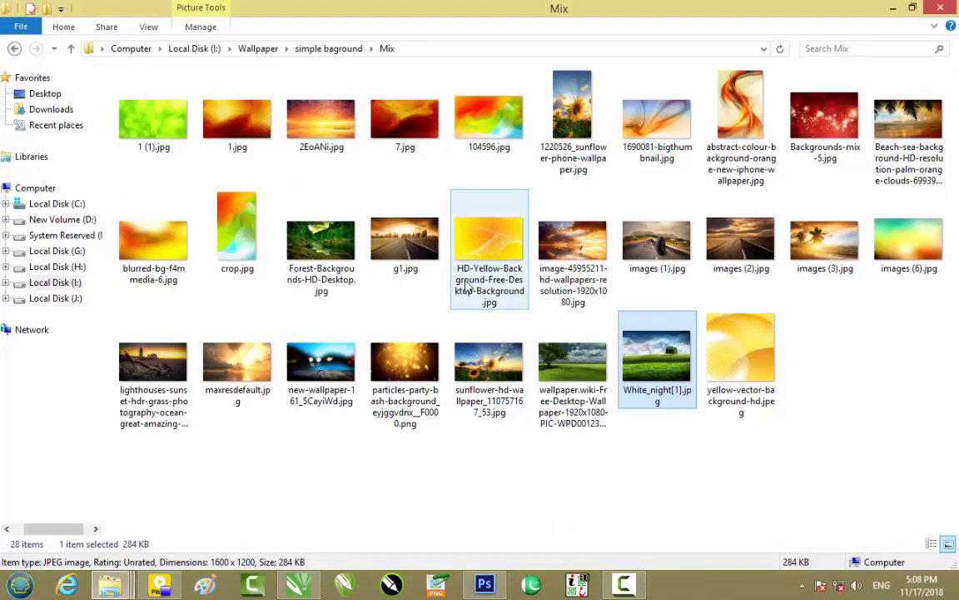
pyautogui.click(14, 48)
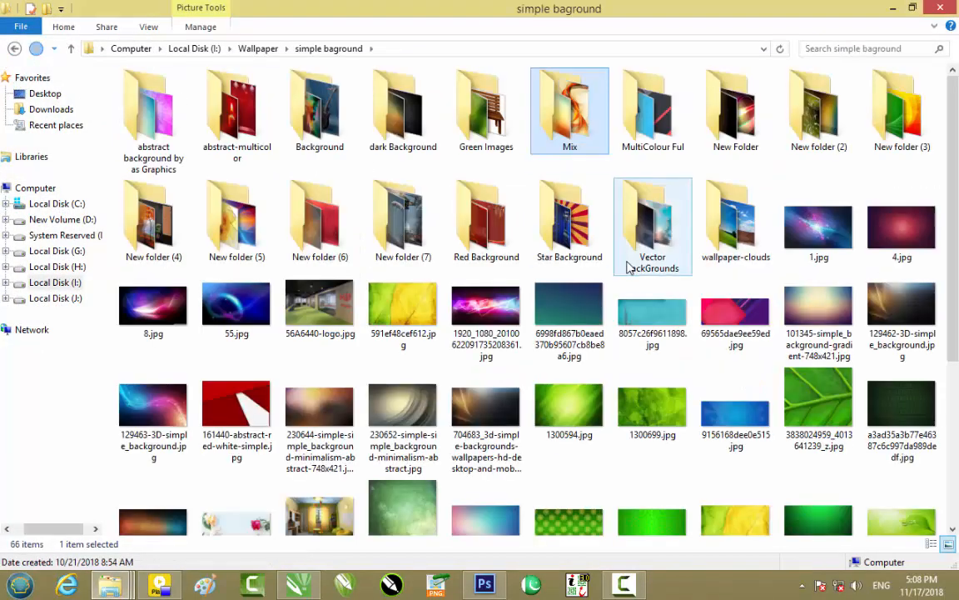
pyautogui.scroll(-5, 572, 284)
pyautogui.scroll(5, 571, 284)
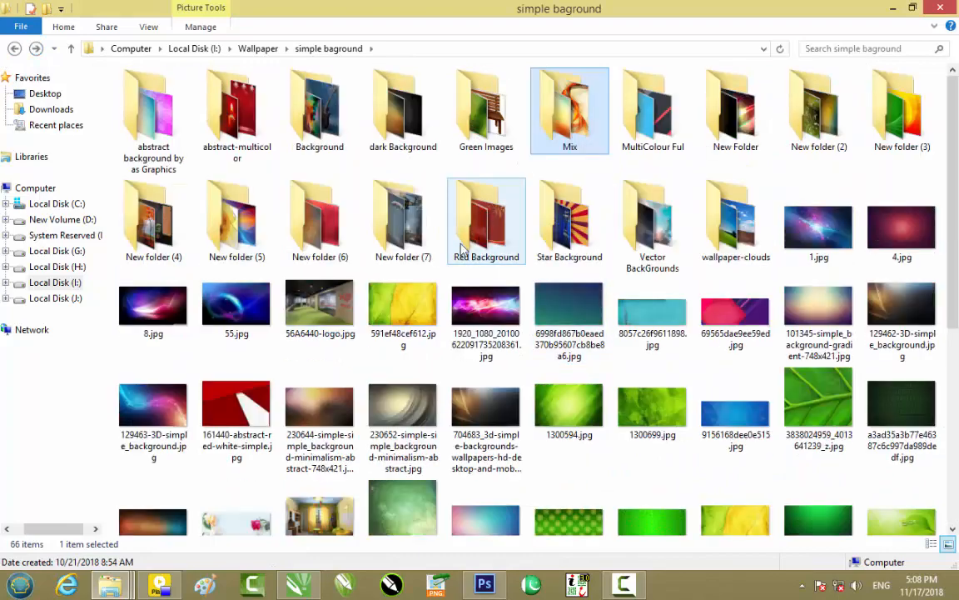
pyautogui.scroll(-2, 375, 258)
pyautogui.scroll(2, 526, 267)
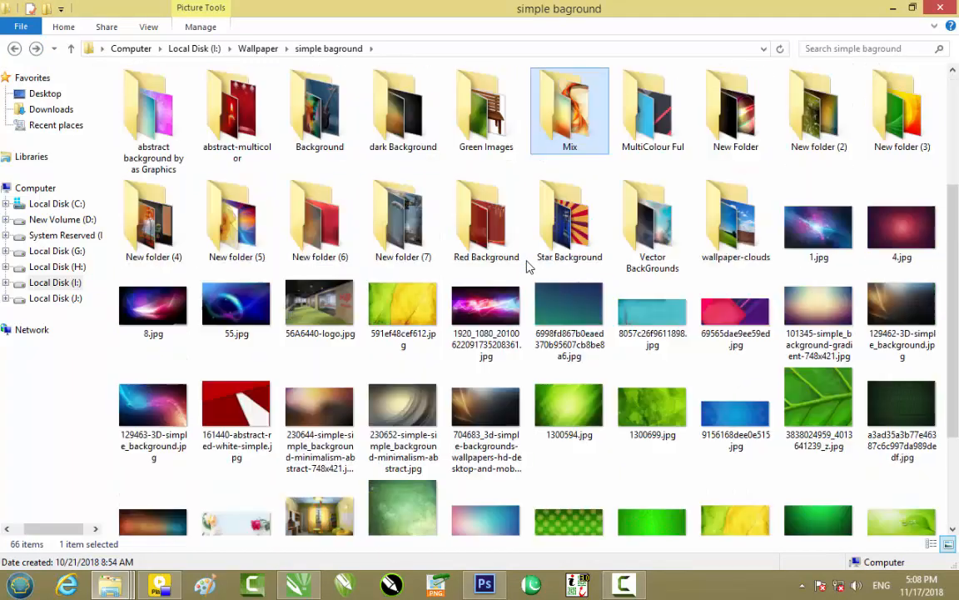
# Browse the images in the Star Background and dark Background folders, returning to simple baground after each.
pyautogui.doubleClick(566, 239)
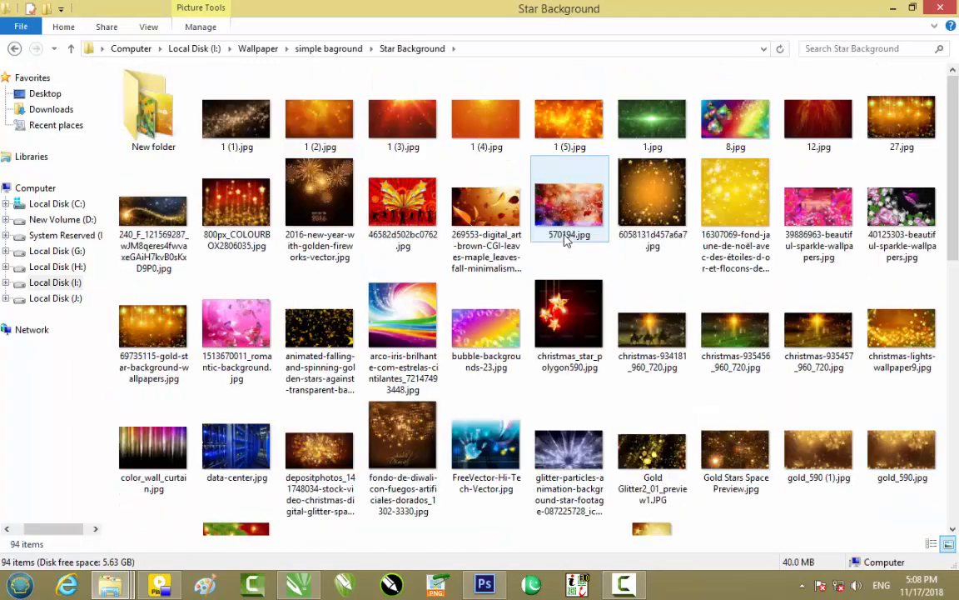
pyautogui.scroll(-4, 563, 240)
pyautogui.scroll(4, 507, 210)
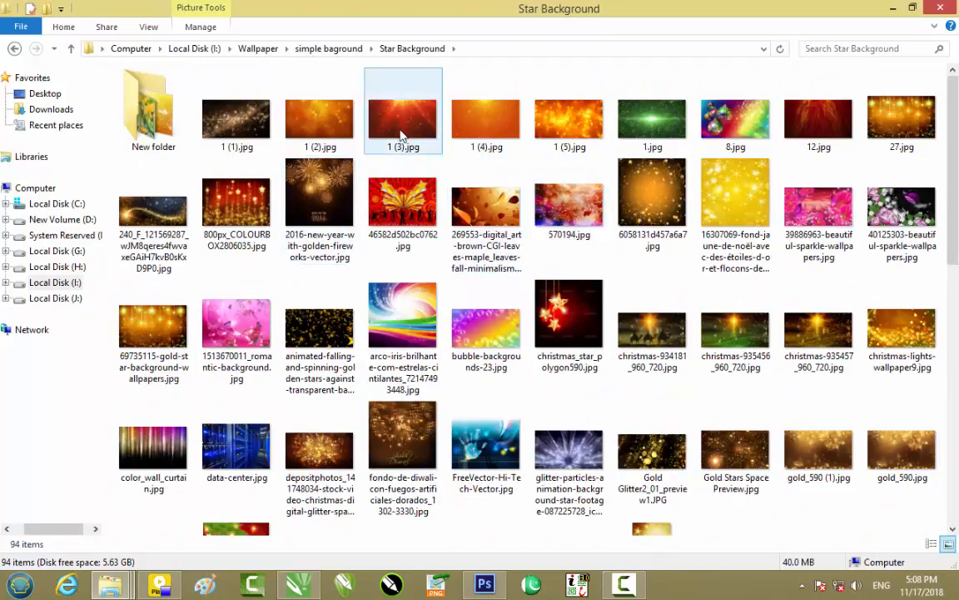
pyautogui.click(14, 48)
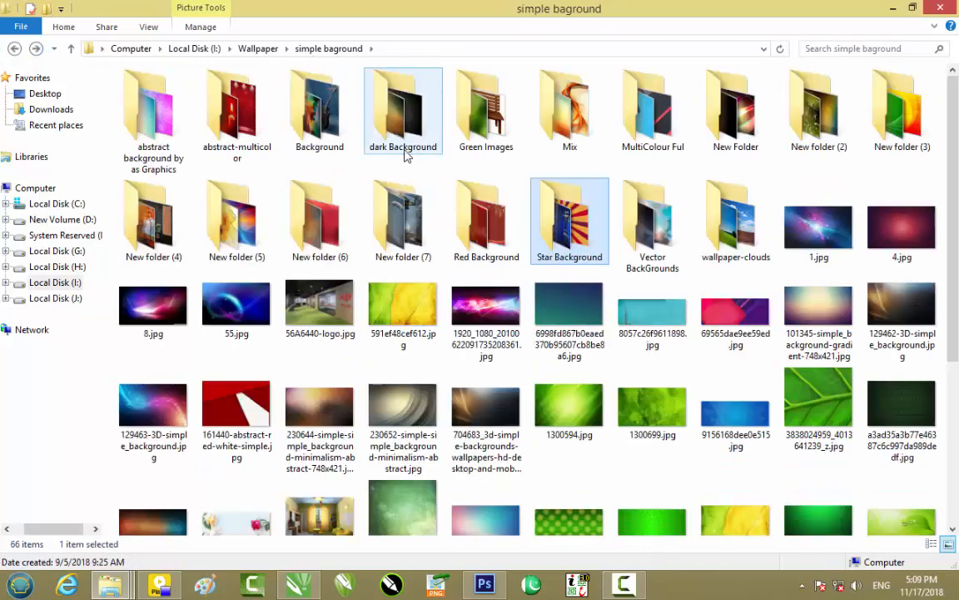
pyautogui.doubleClick(403, 125)
pyautogui.scroll(-3, 407, 235)
pyautogui.scroll(3, 428, 282)
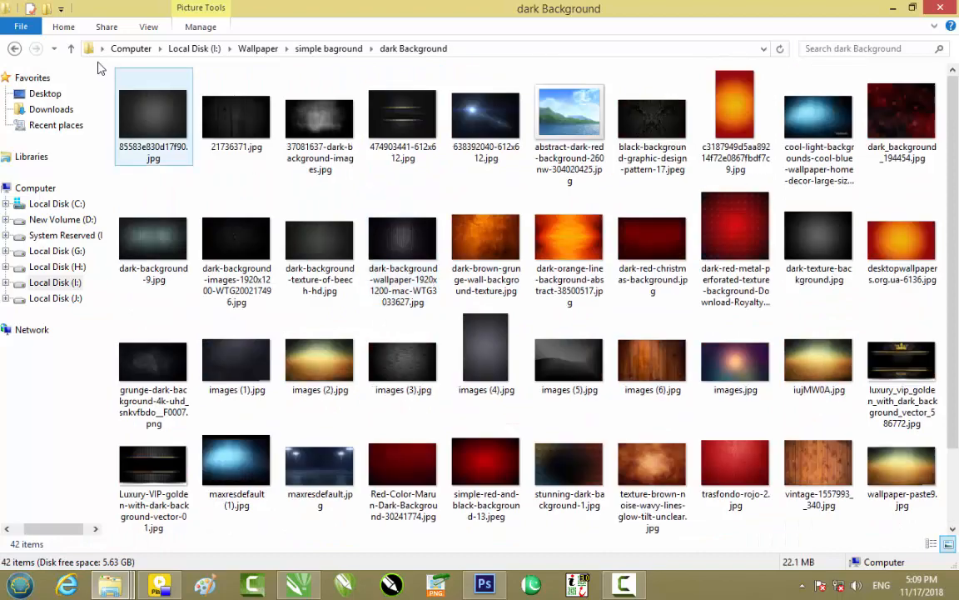
pyautogui.click(14, 48)
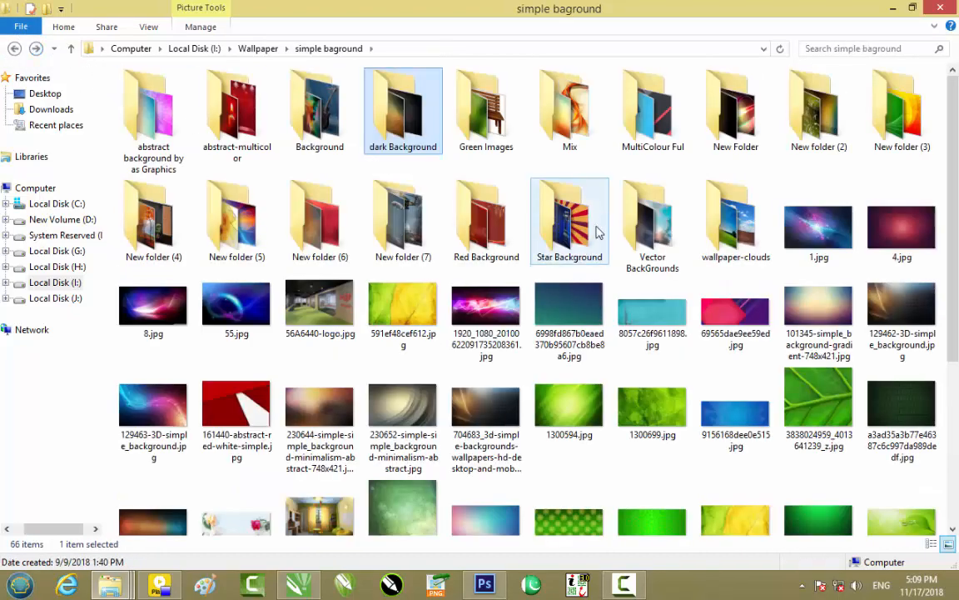
# Look through the Red Background folder and its New folder subfolder, and return to simple baground.
pyautogui.doubleClick(476, 221)
pyautogui.scroll(-5, 422, 213)
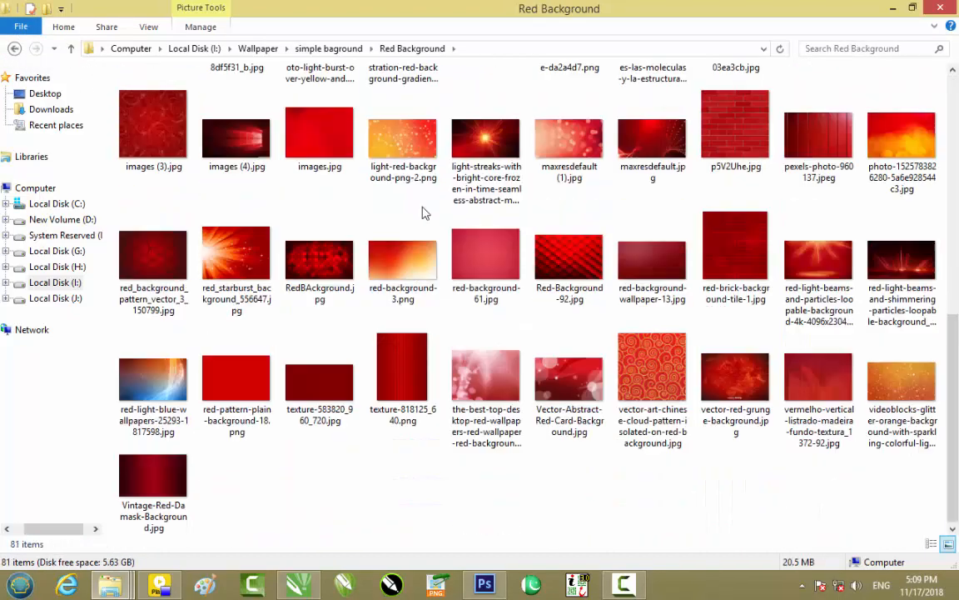
pyautogui.scroll(5, 422, 213)
pyautogui.doubleClick(156, 121)
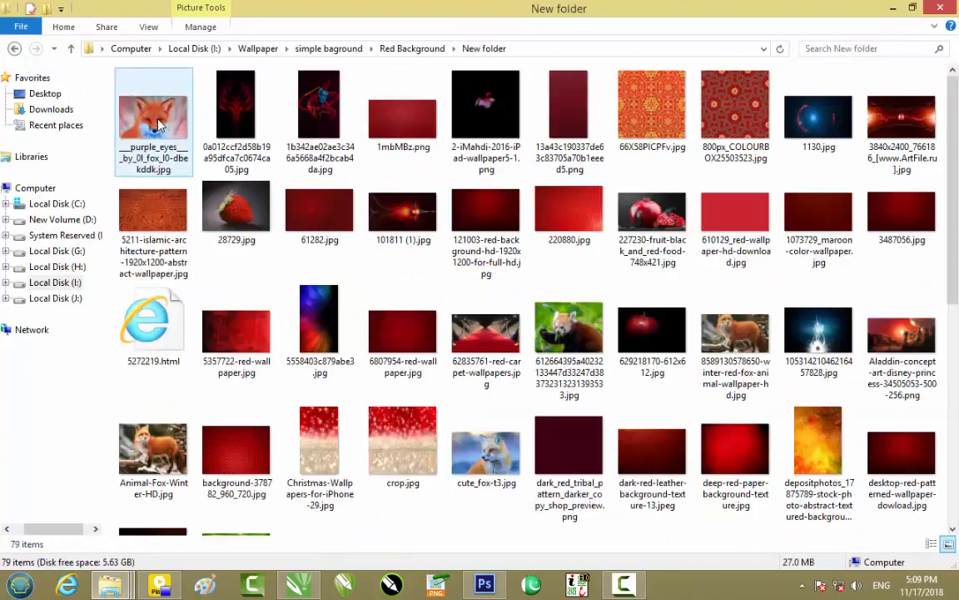
pyautogui.click(14, 48)
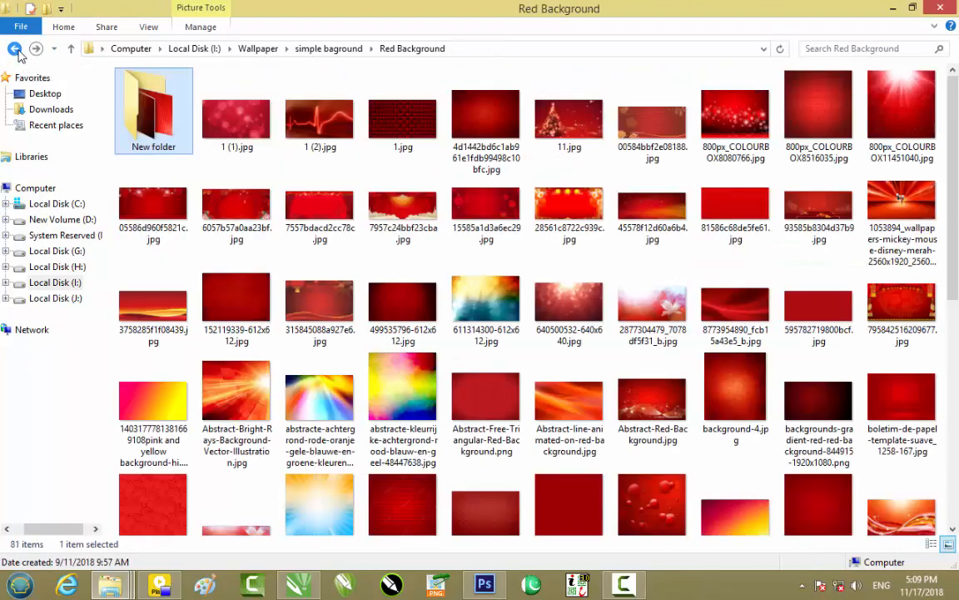
pyautogui.click(14, 48)
pyautogui.scroll(-1, 523, 150)
pyautogui.scroll(1, 523, 149)
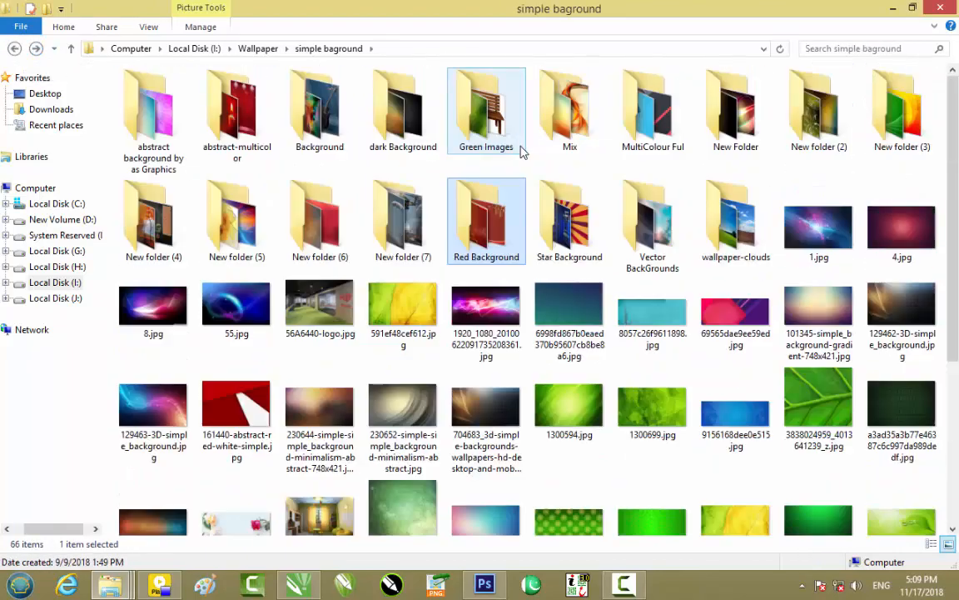
# Check the Mix and MultiColour Ful folders, and clear the File Explorer windows off the desktop.
pyautogui.doubleClick(578, 143)
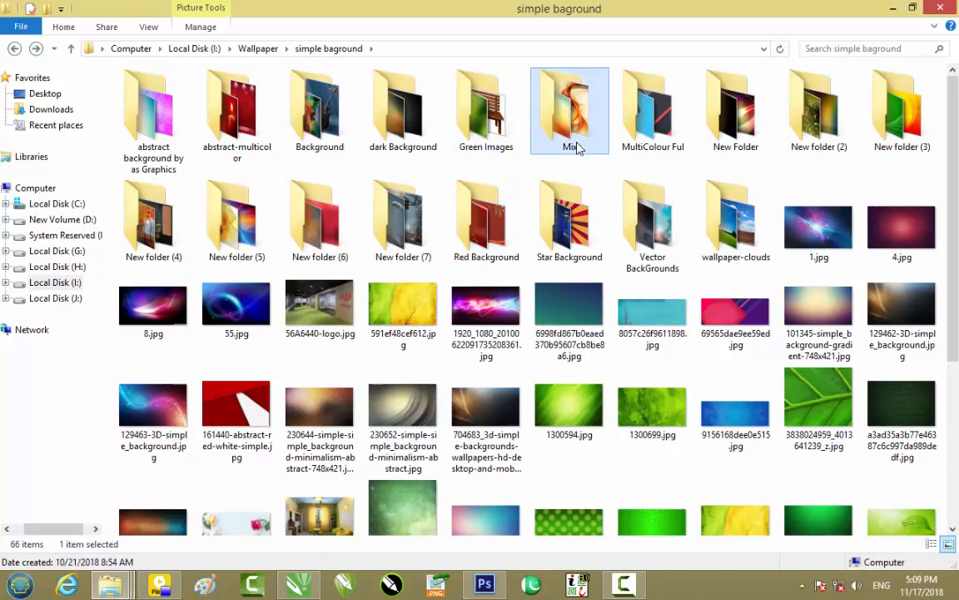
pyautogui.click(14, 48)
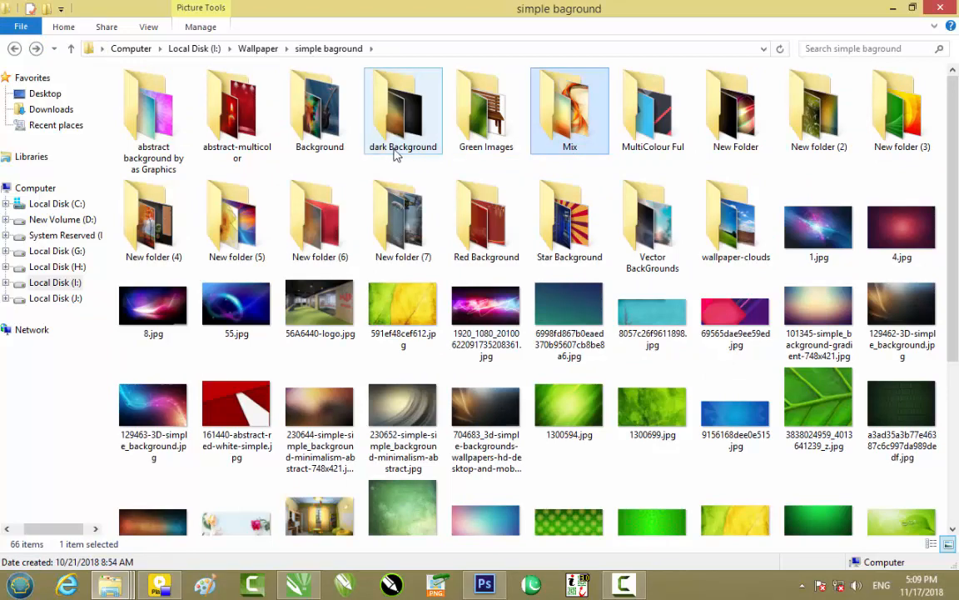
pyautogui.doubleClick(676, 158)
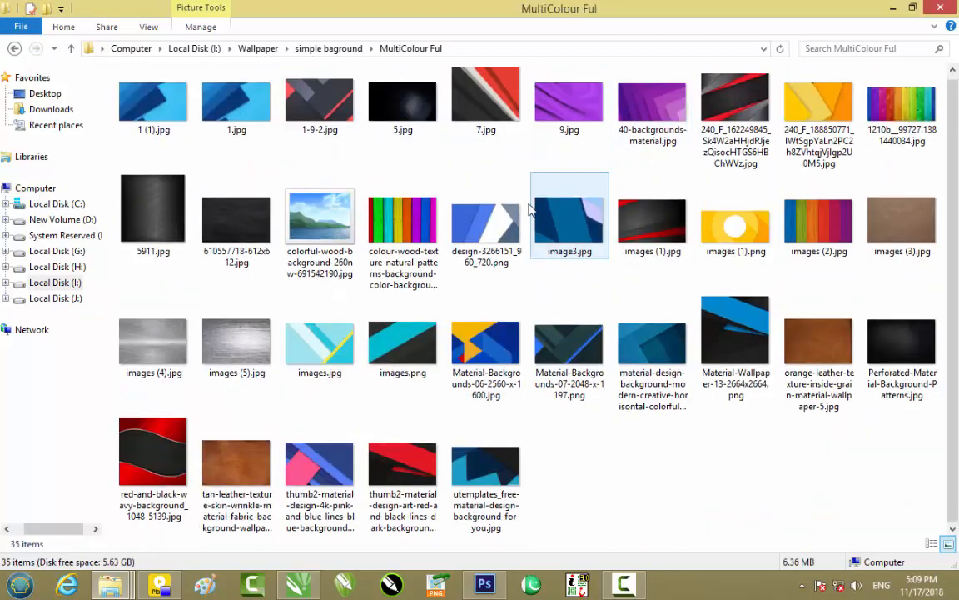
pyautogui.click(14, 48)
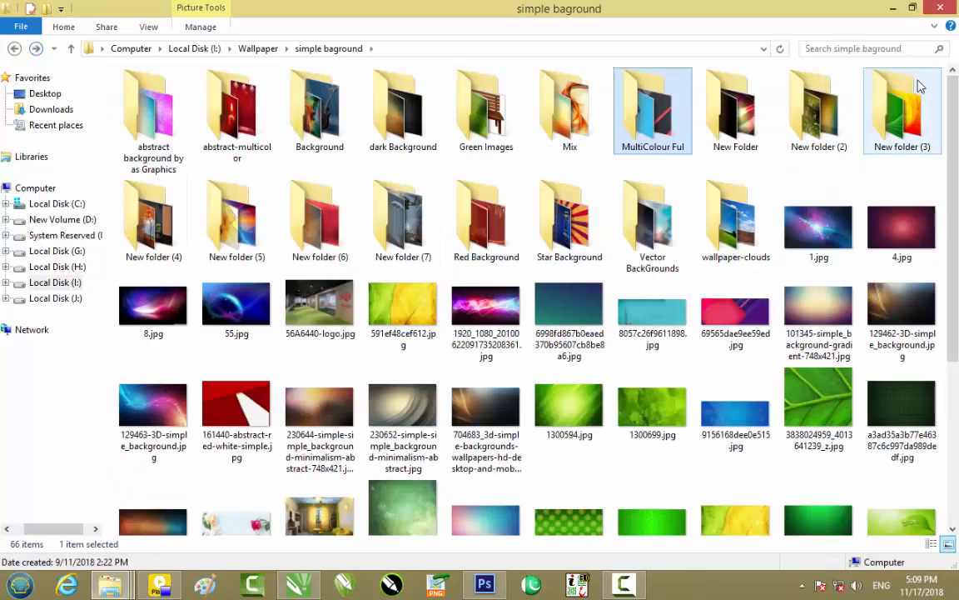
pyautogui.click(893, 8)
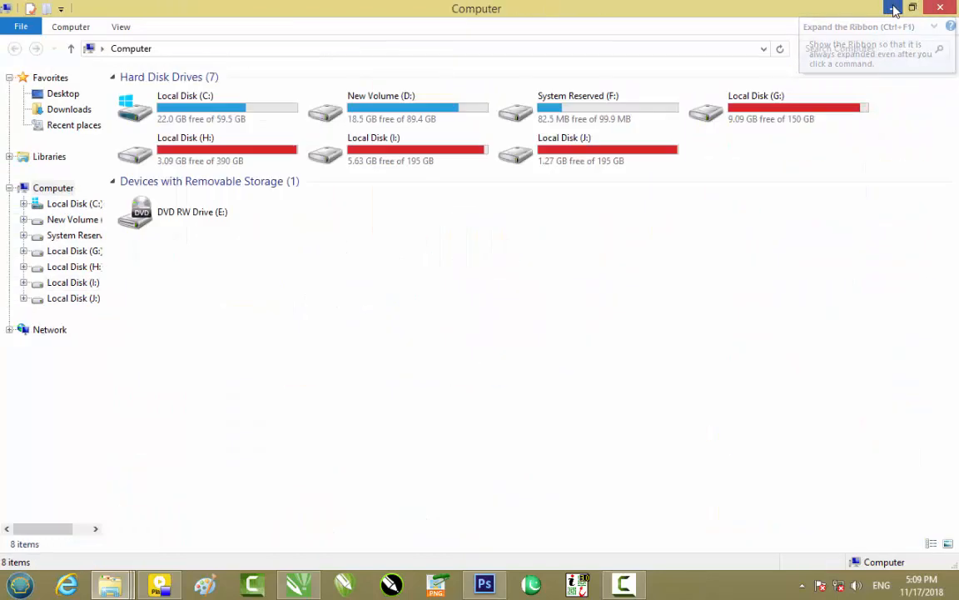
pyautogui.click(940, 6)
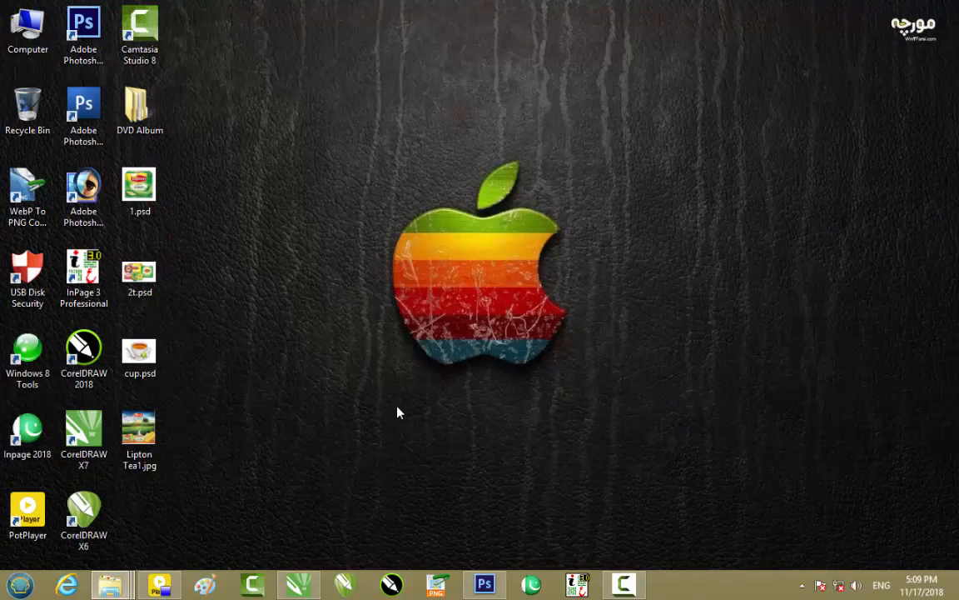